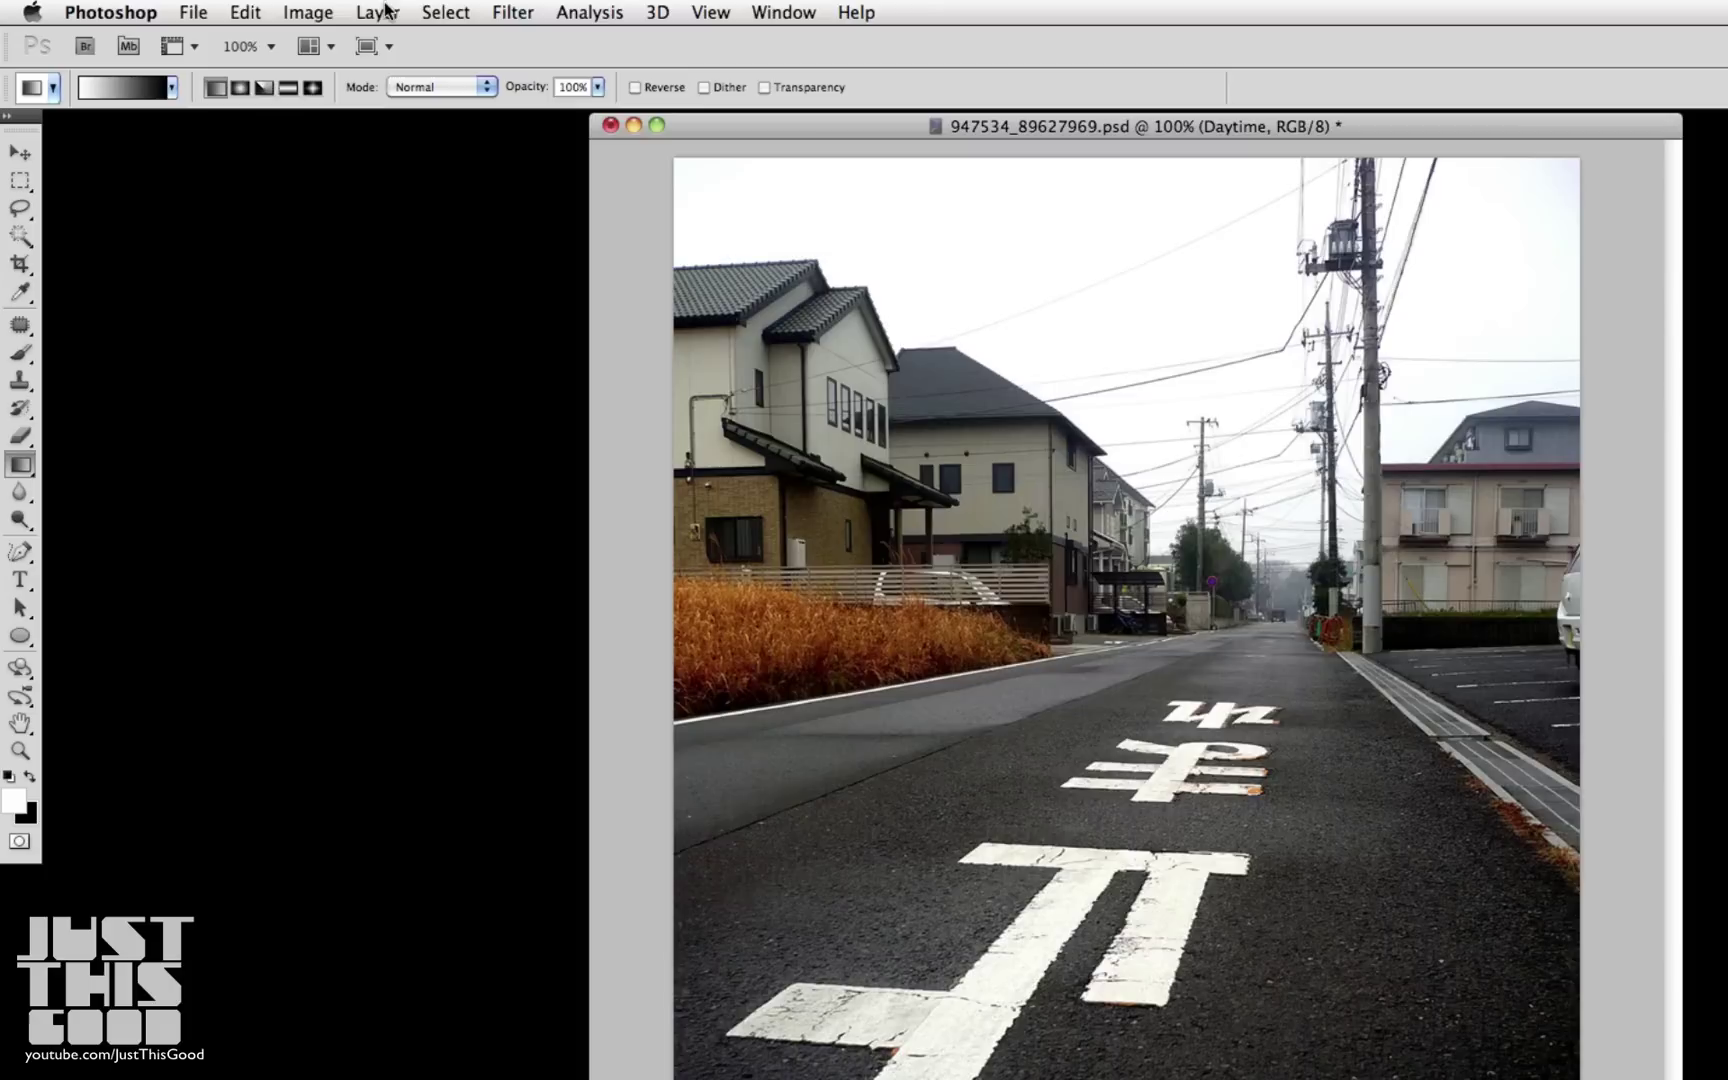
Add a Hue/Saturation 1 adjustment layer with saturation lowered to roughly -52.
click(378, 12)
mouse_move(560, 249)
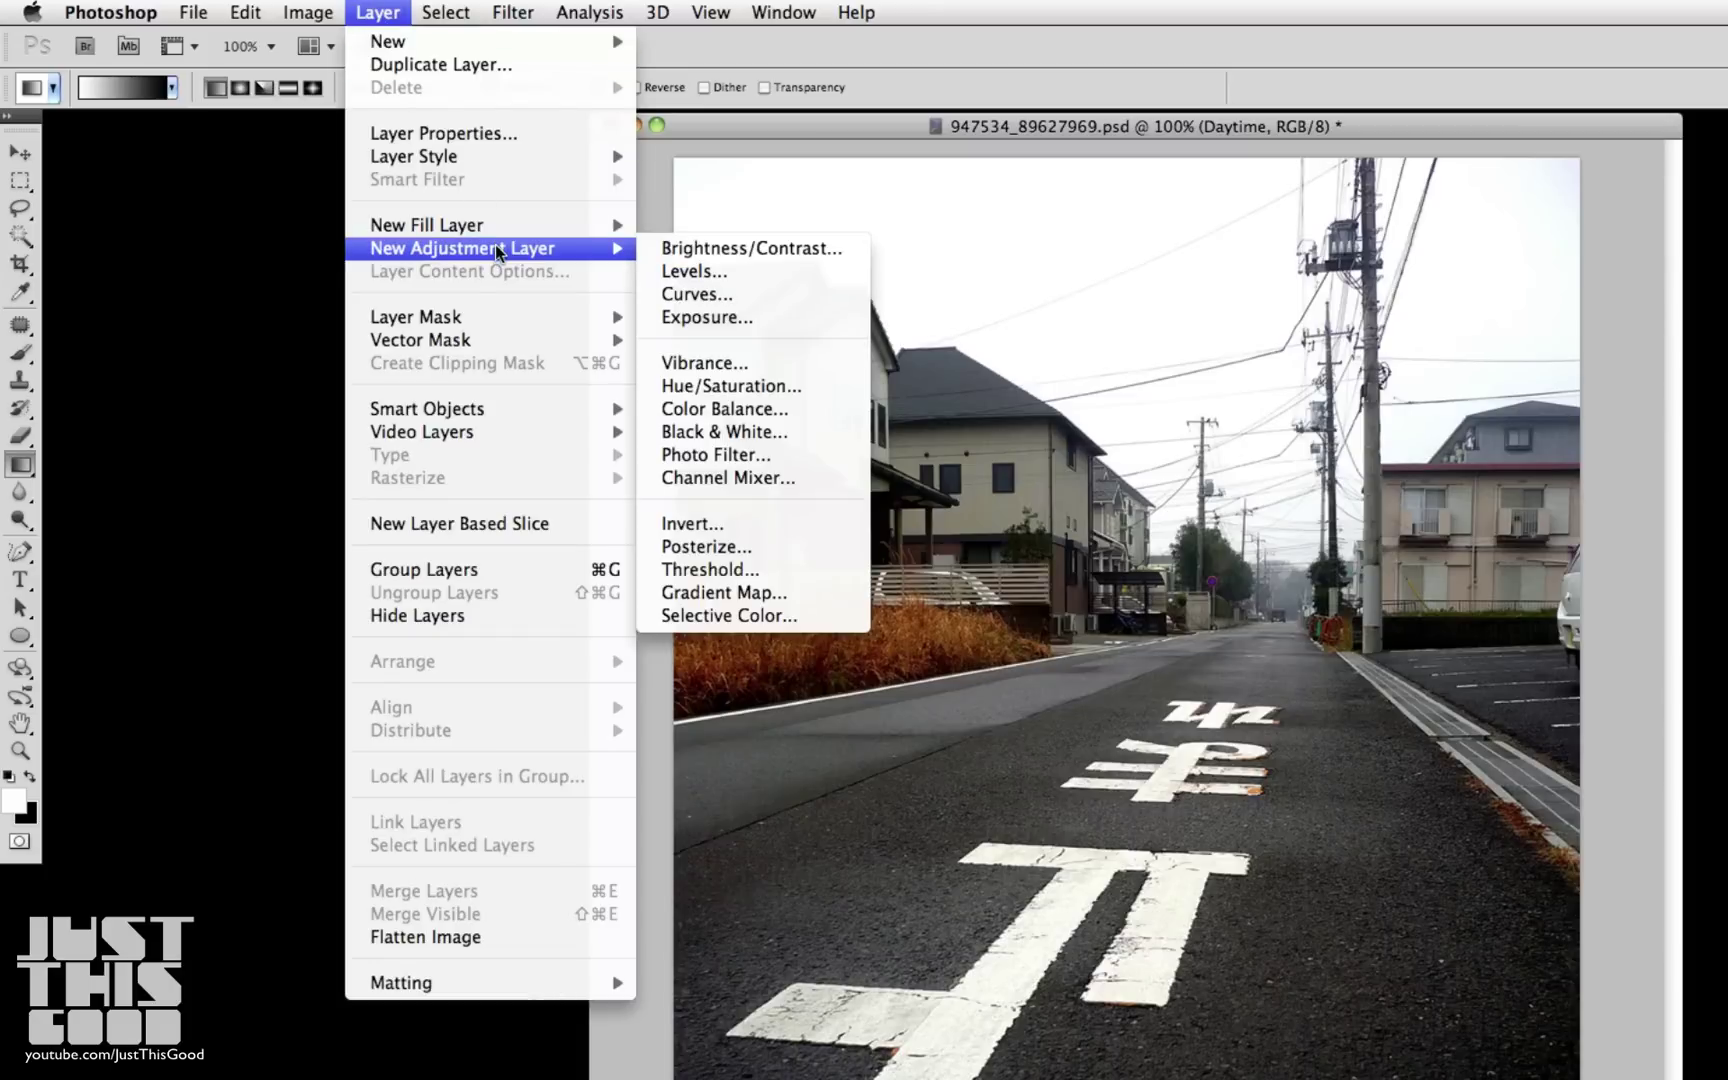
click(829, 387)
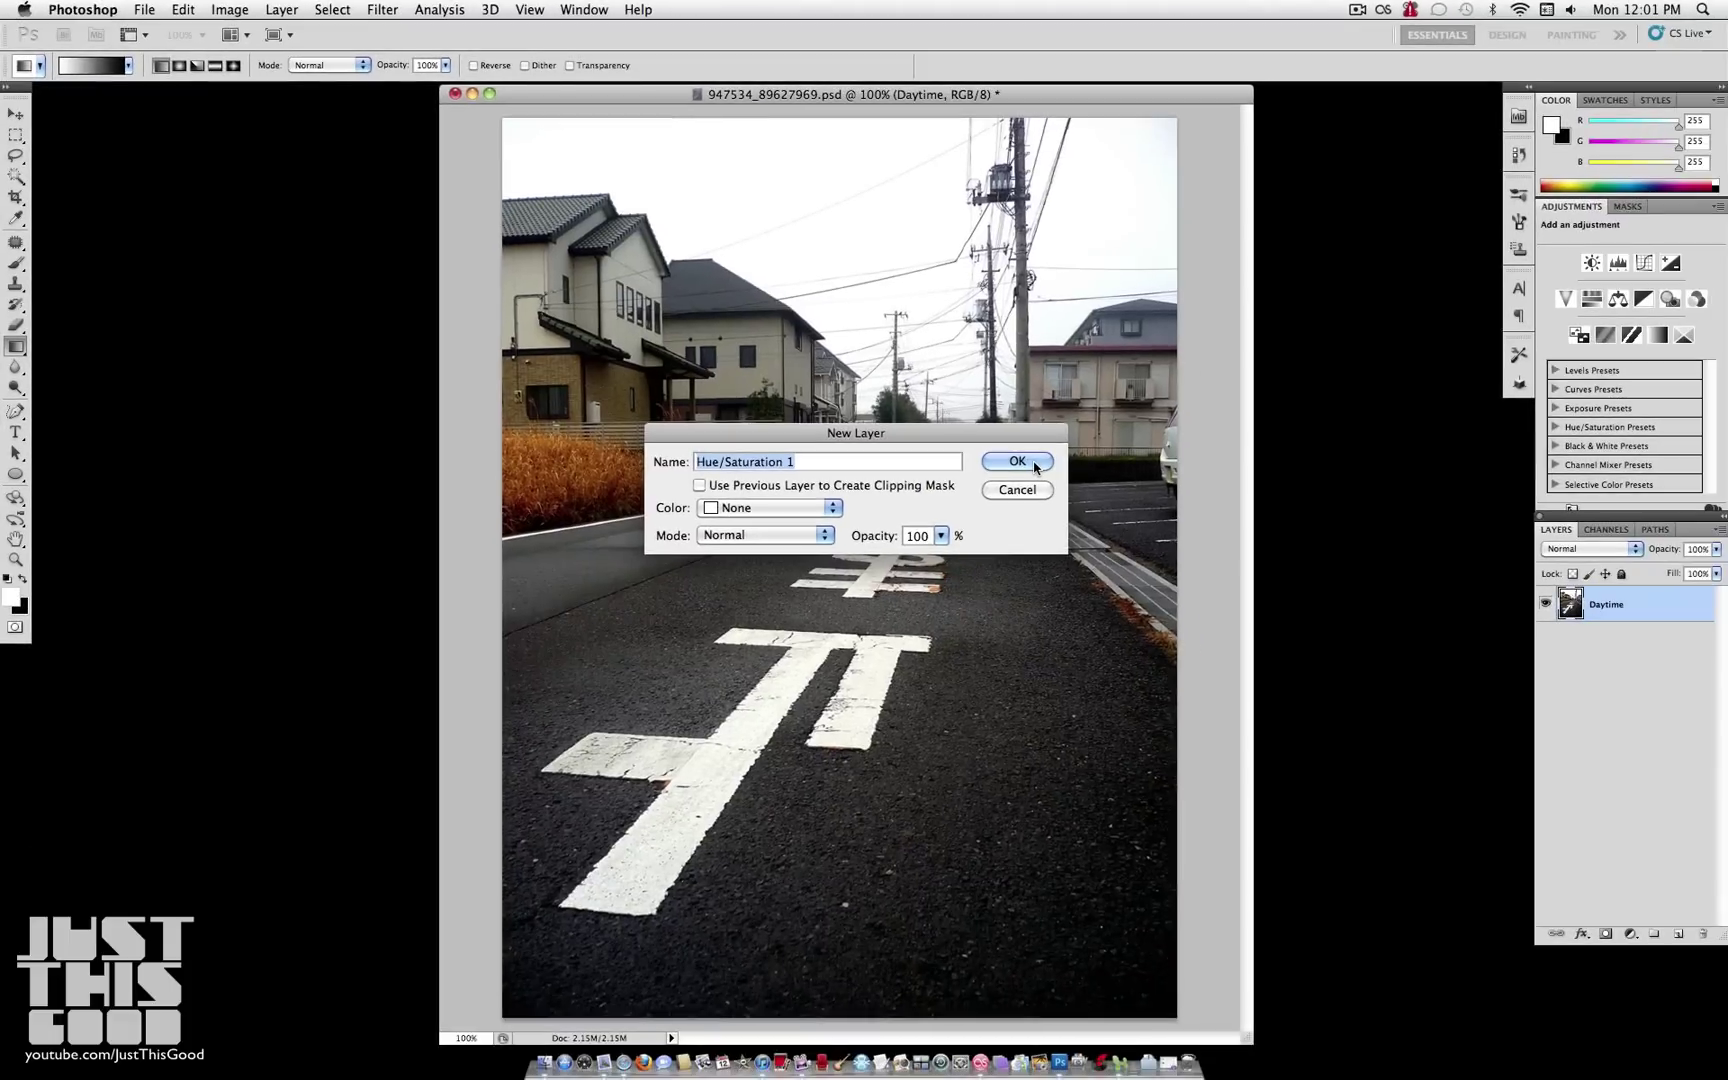
click(1365, 618)
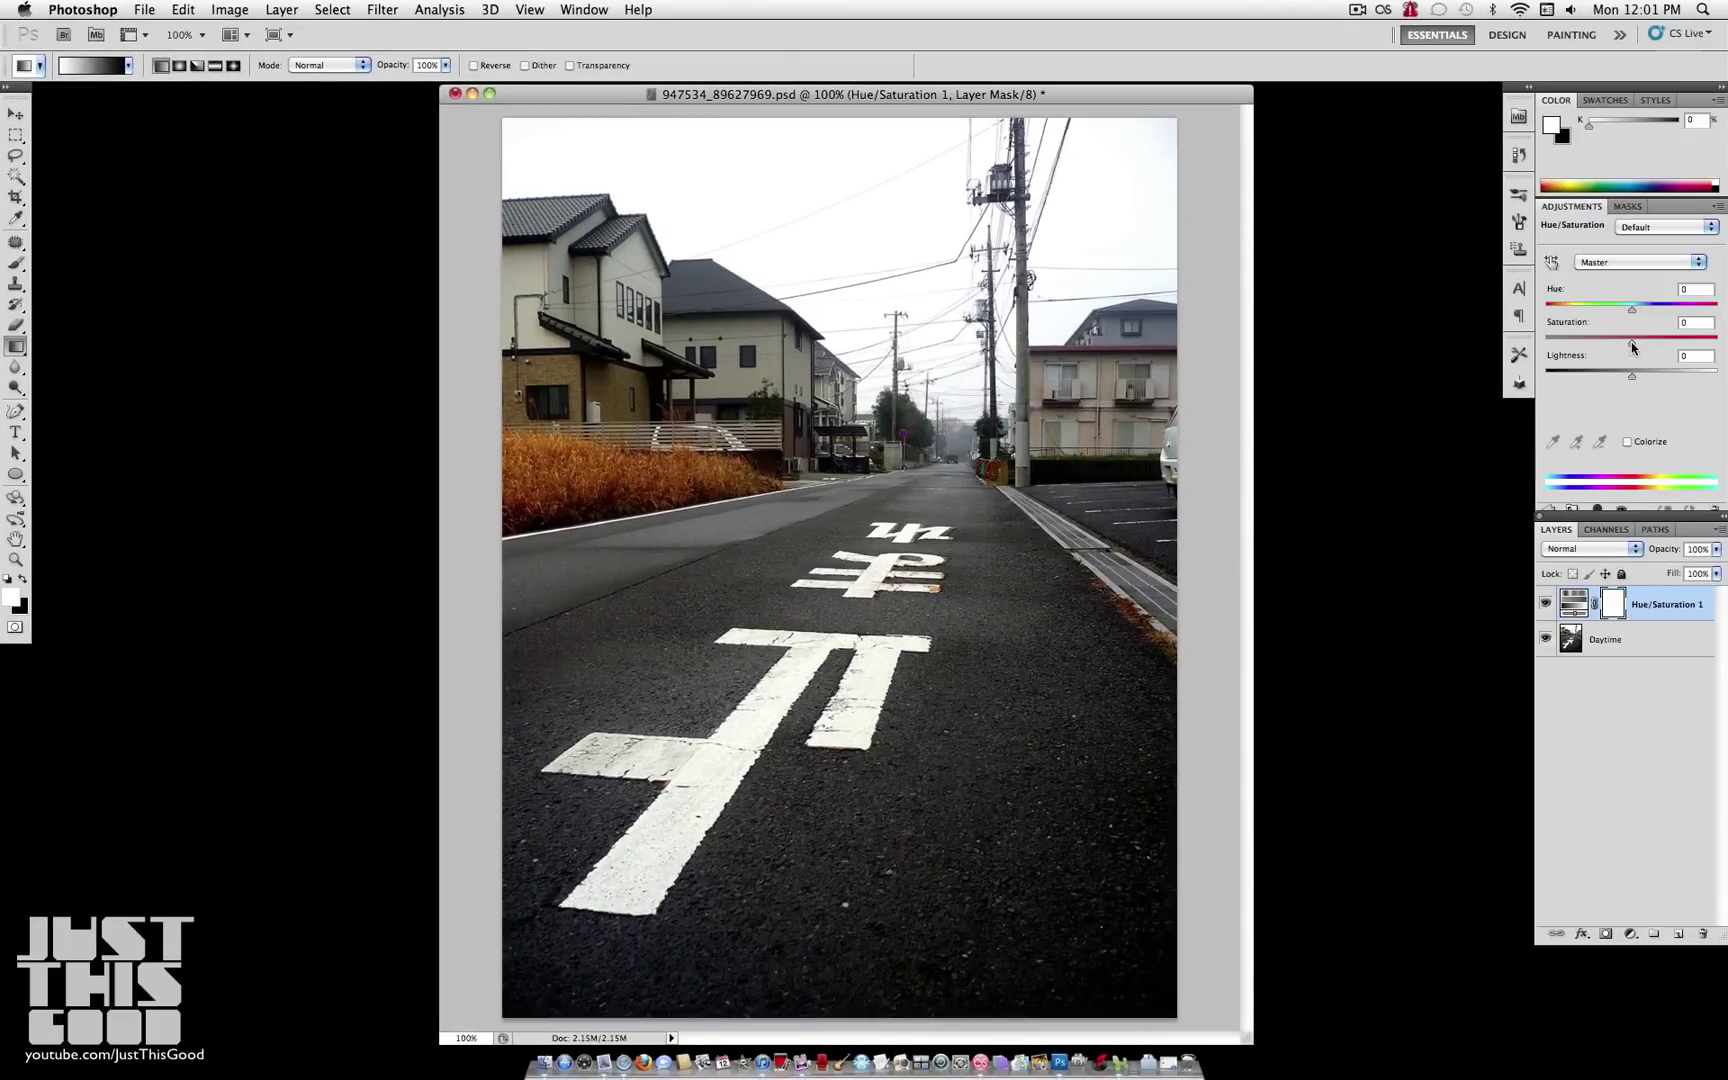
drag(1633, 347, 1483, 360)
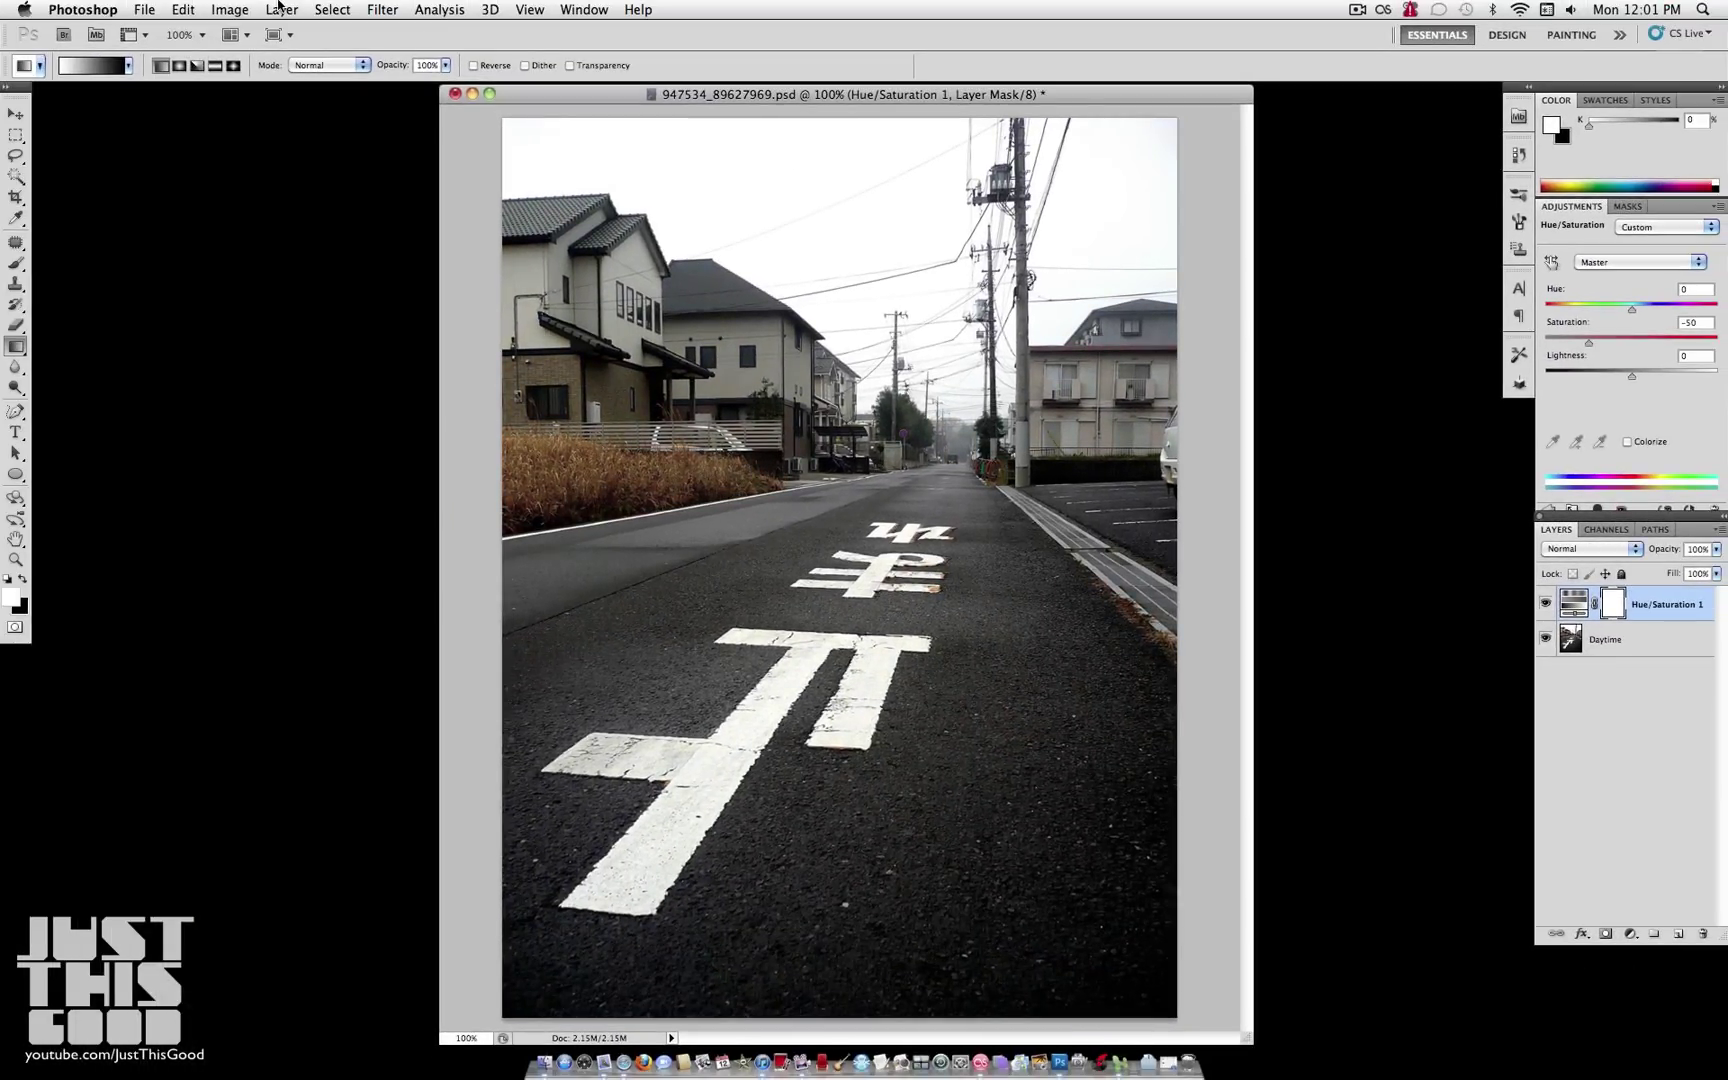
Add a Photo Filter adjustment layer named Night.
click(279, 8)
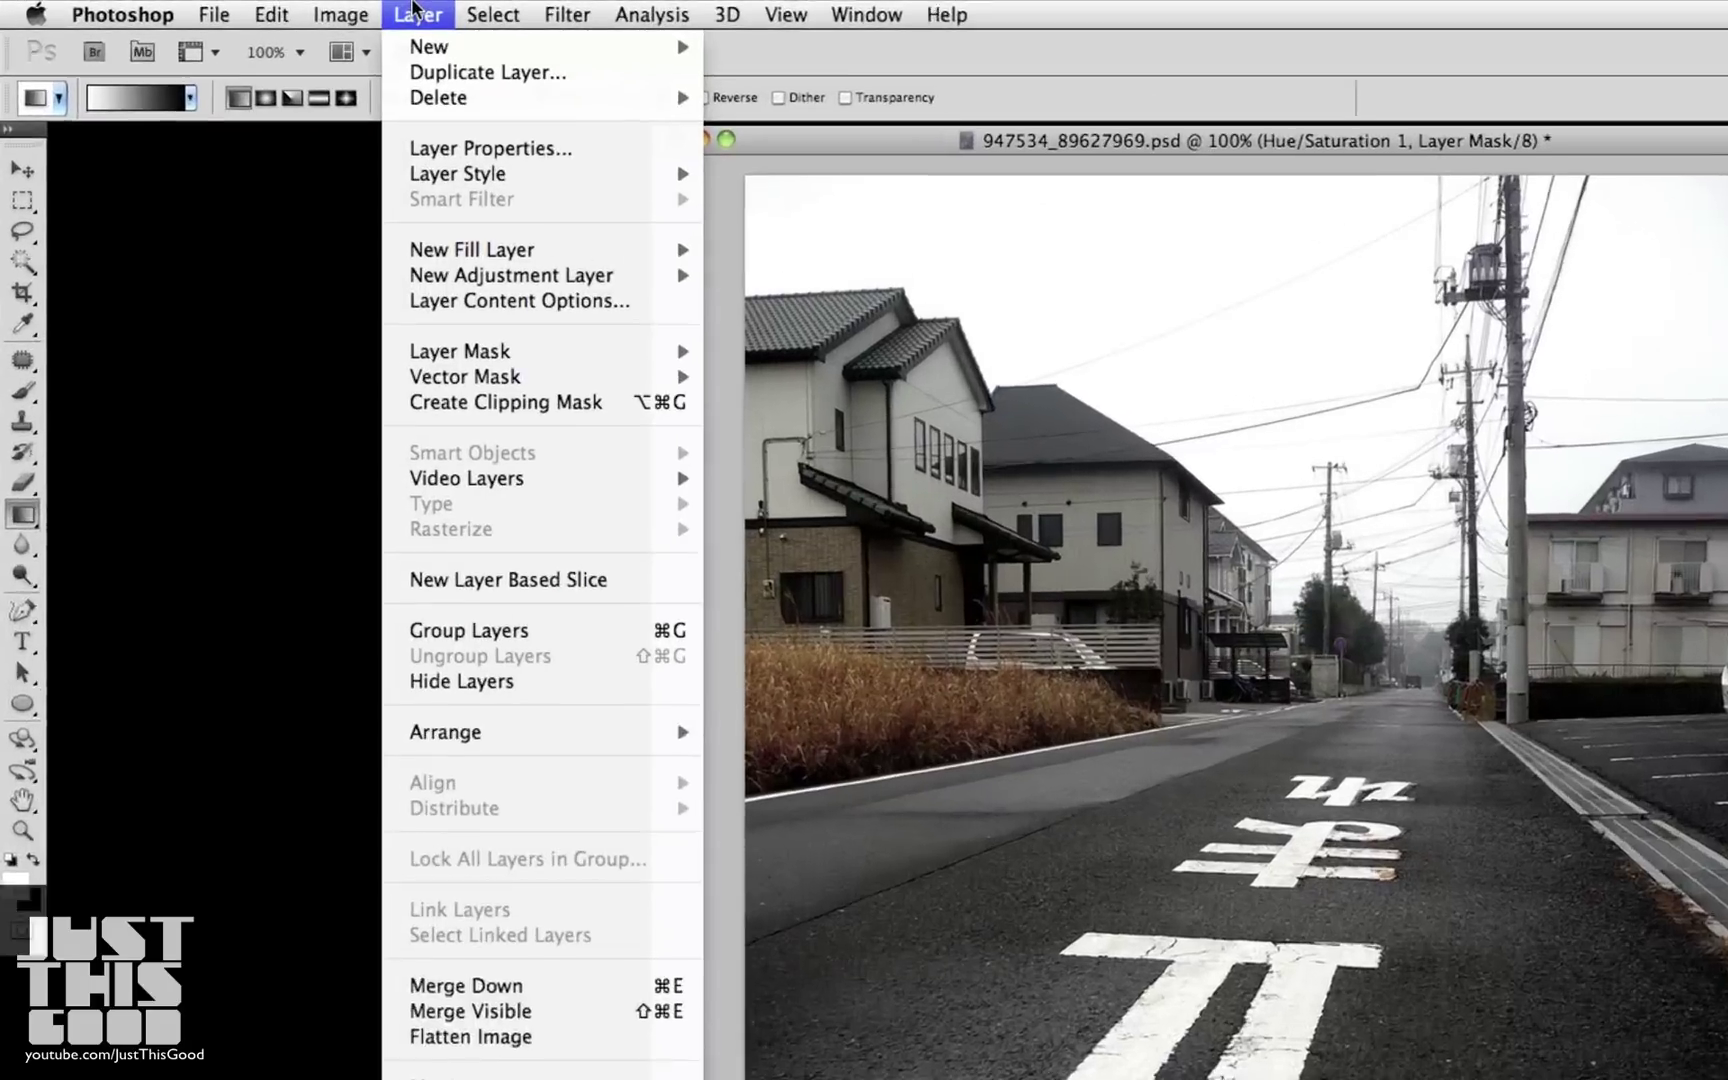
mouse_move(377, 187)
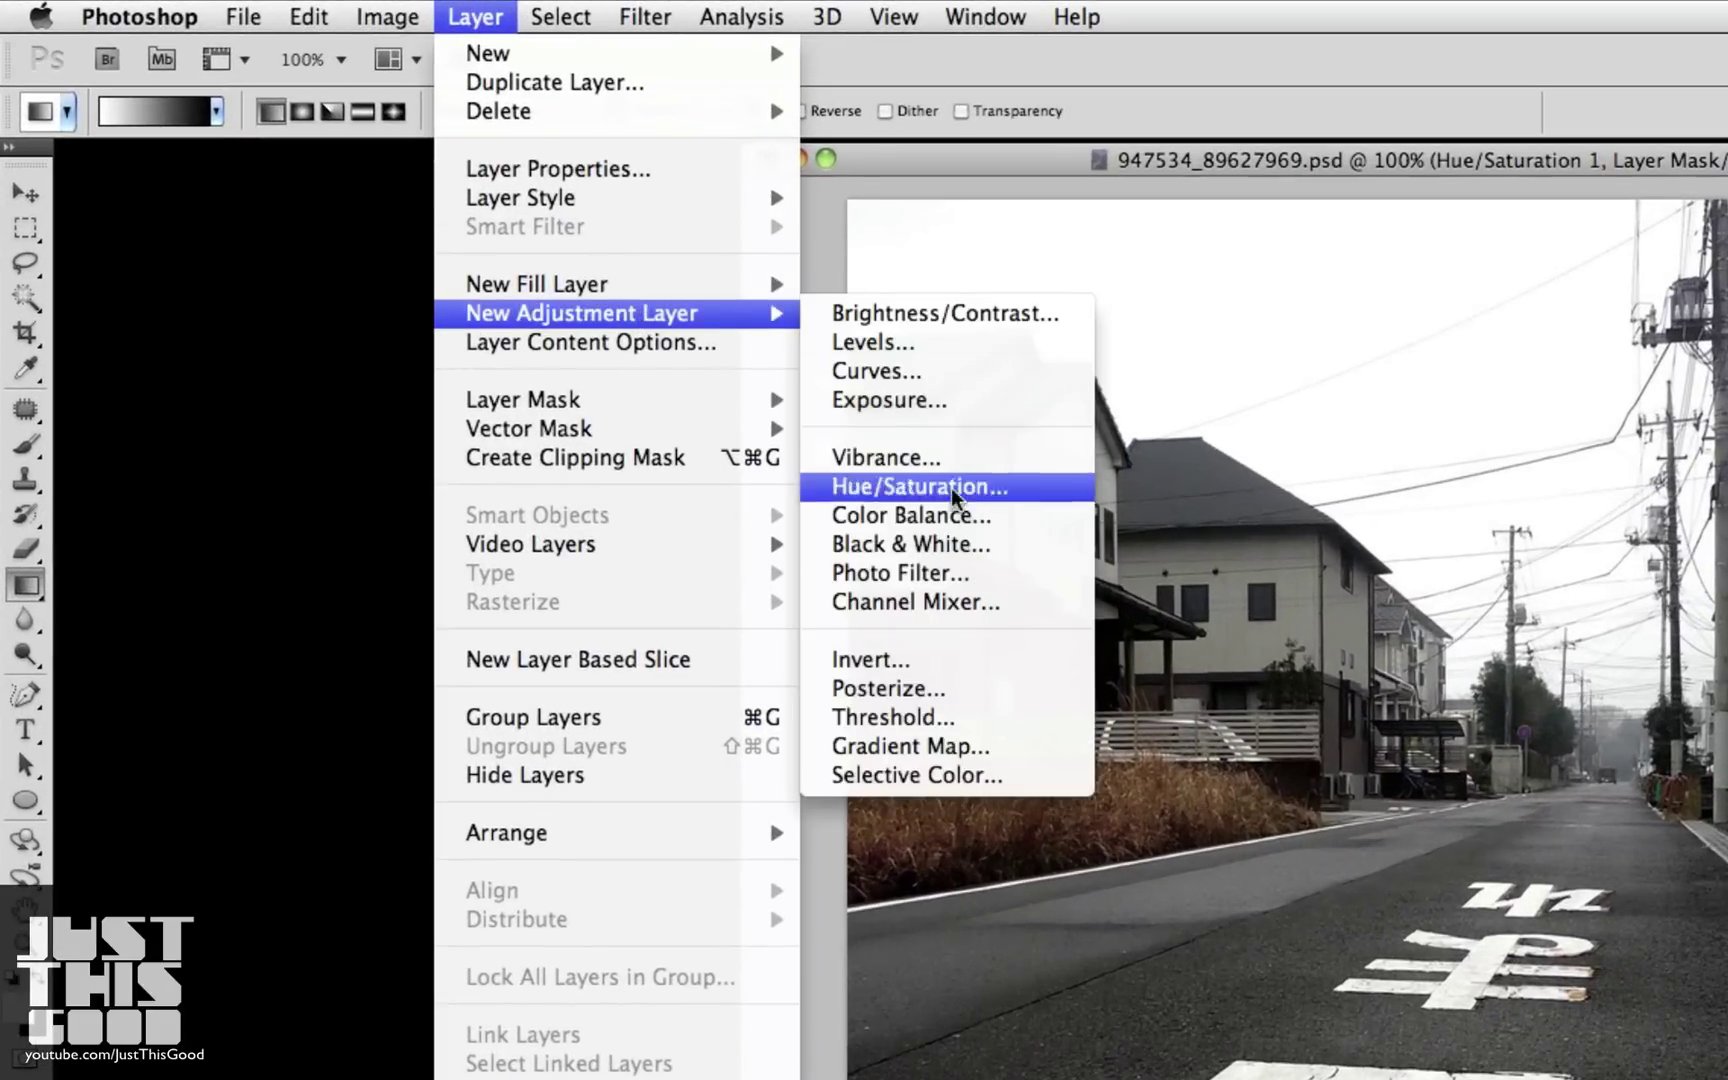
click(975, 577)
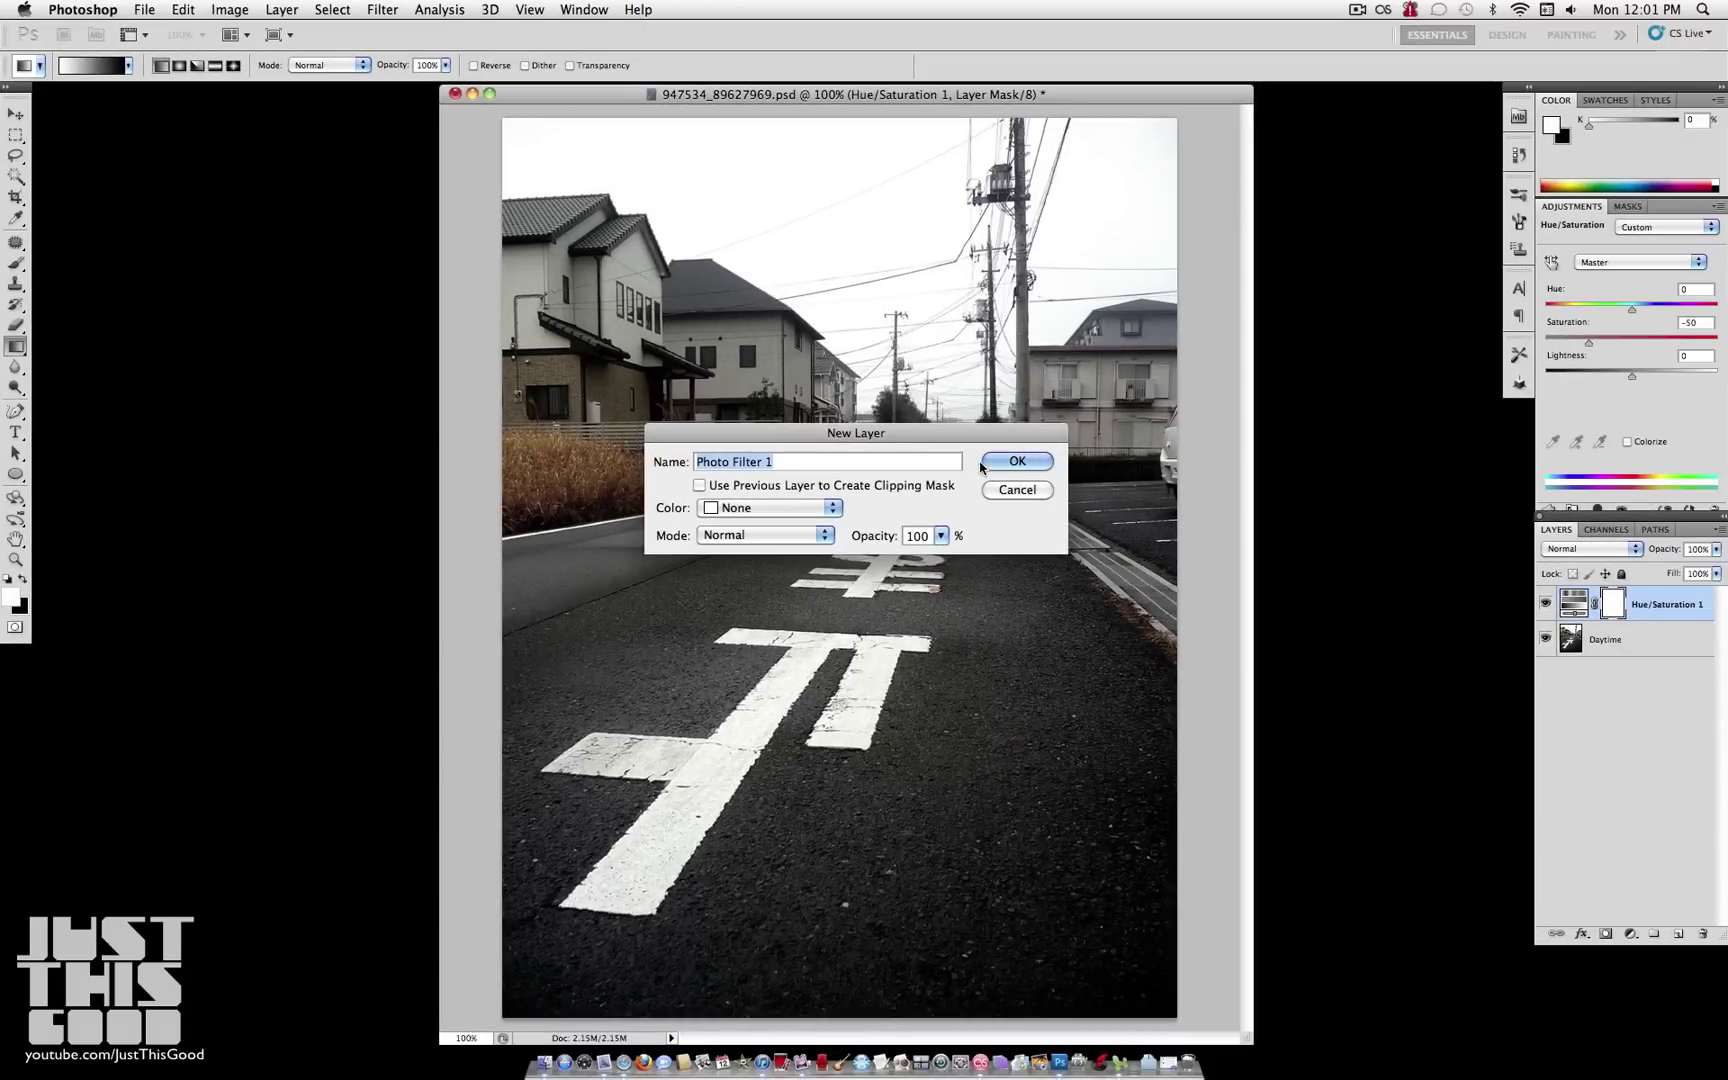
text(Night)
key(Return)
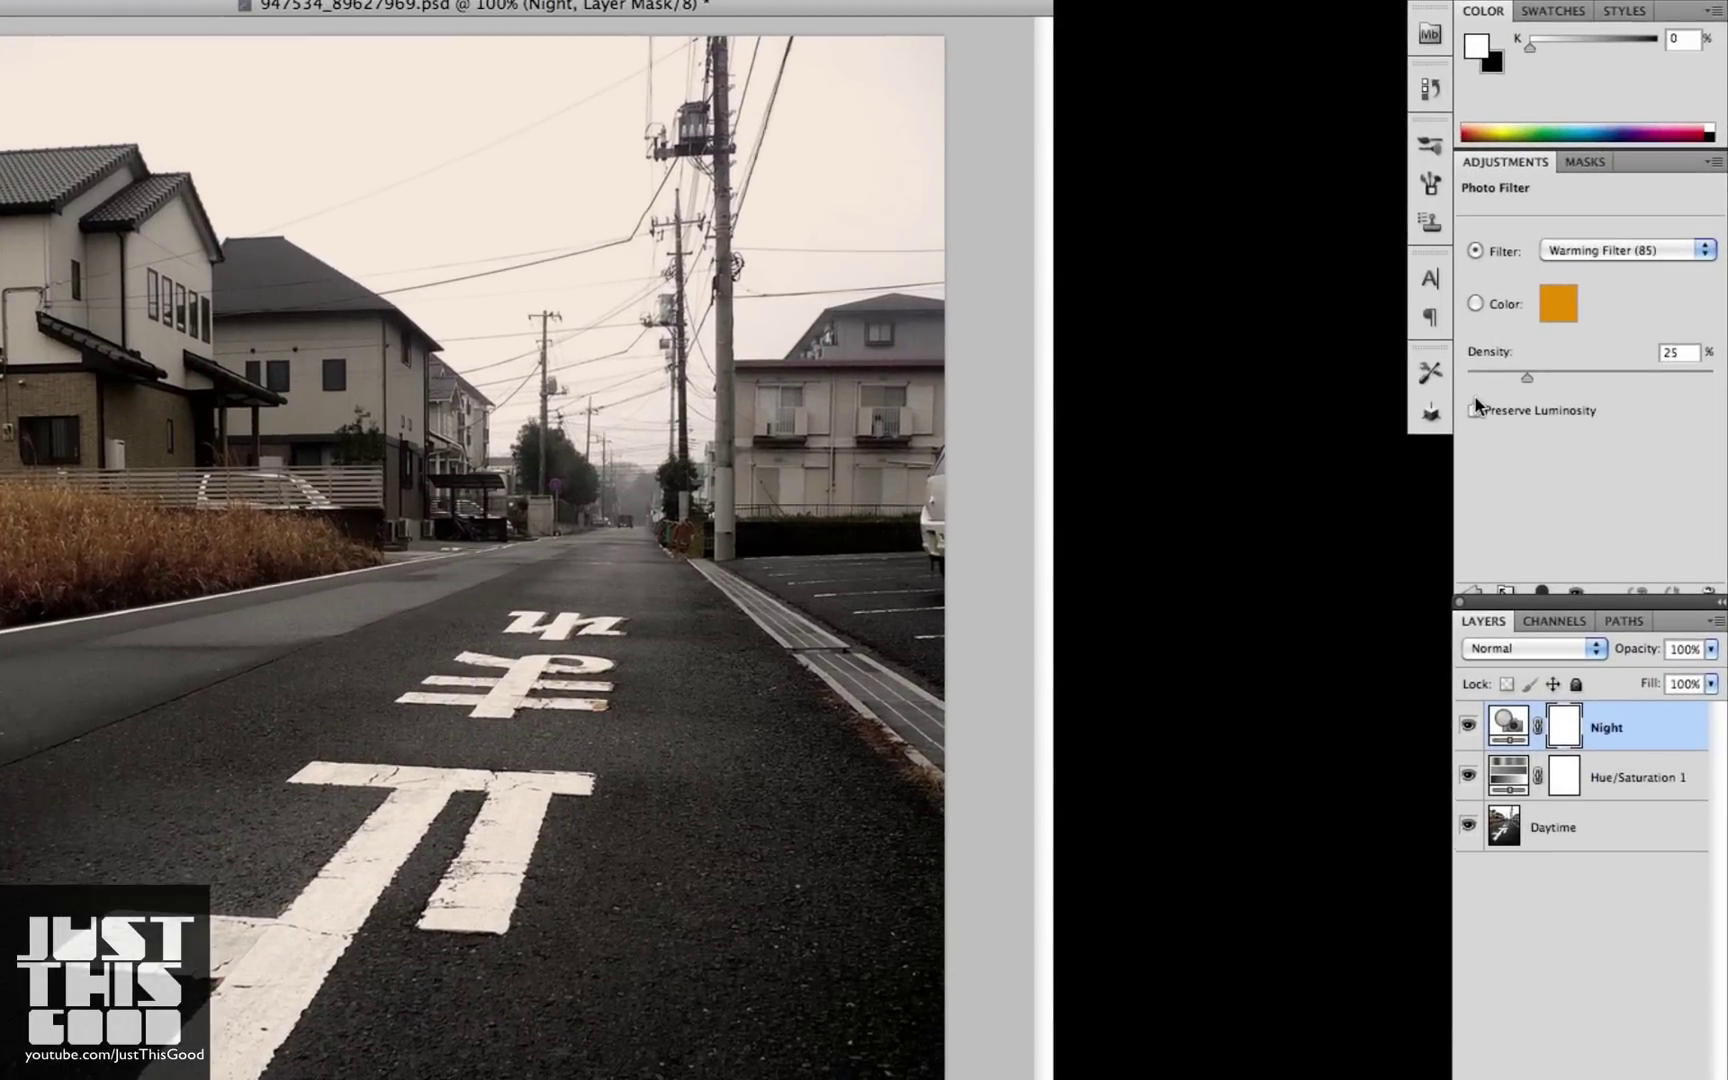
Set the Night filter to the Blue preset with Preserve Luminosity enabled.
click(1474, 410)
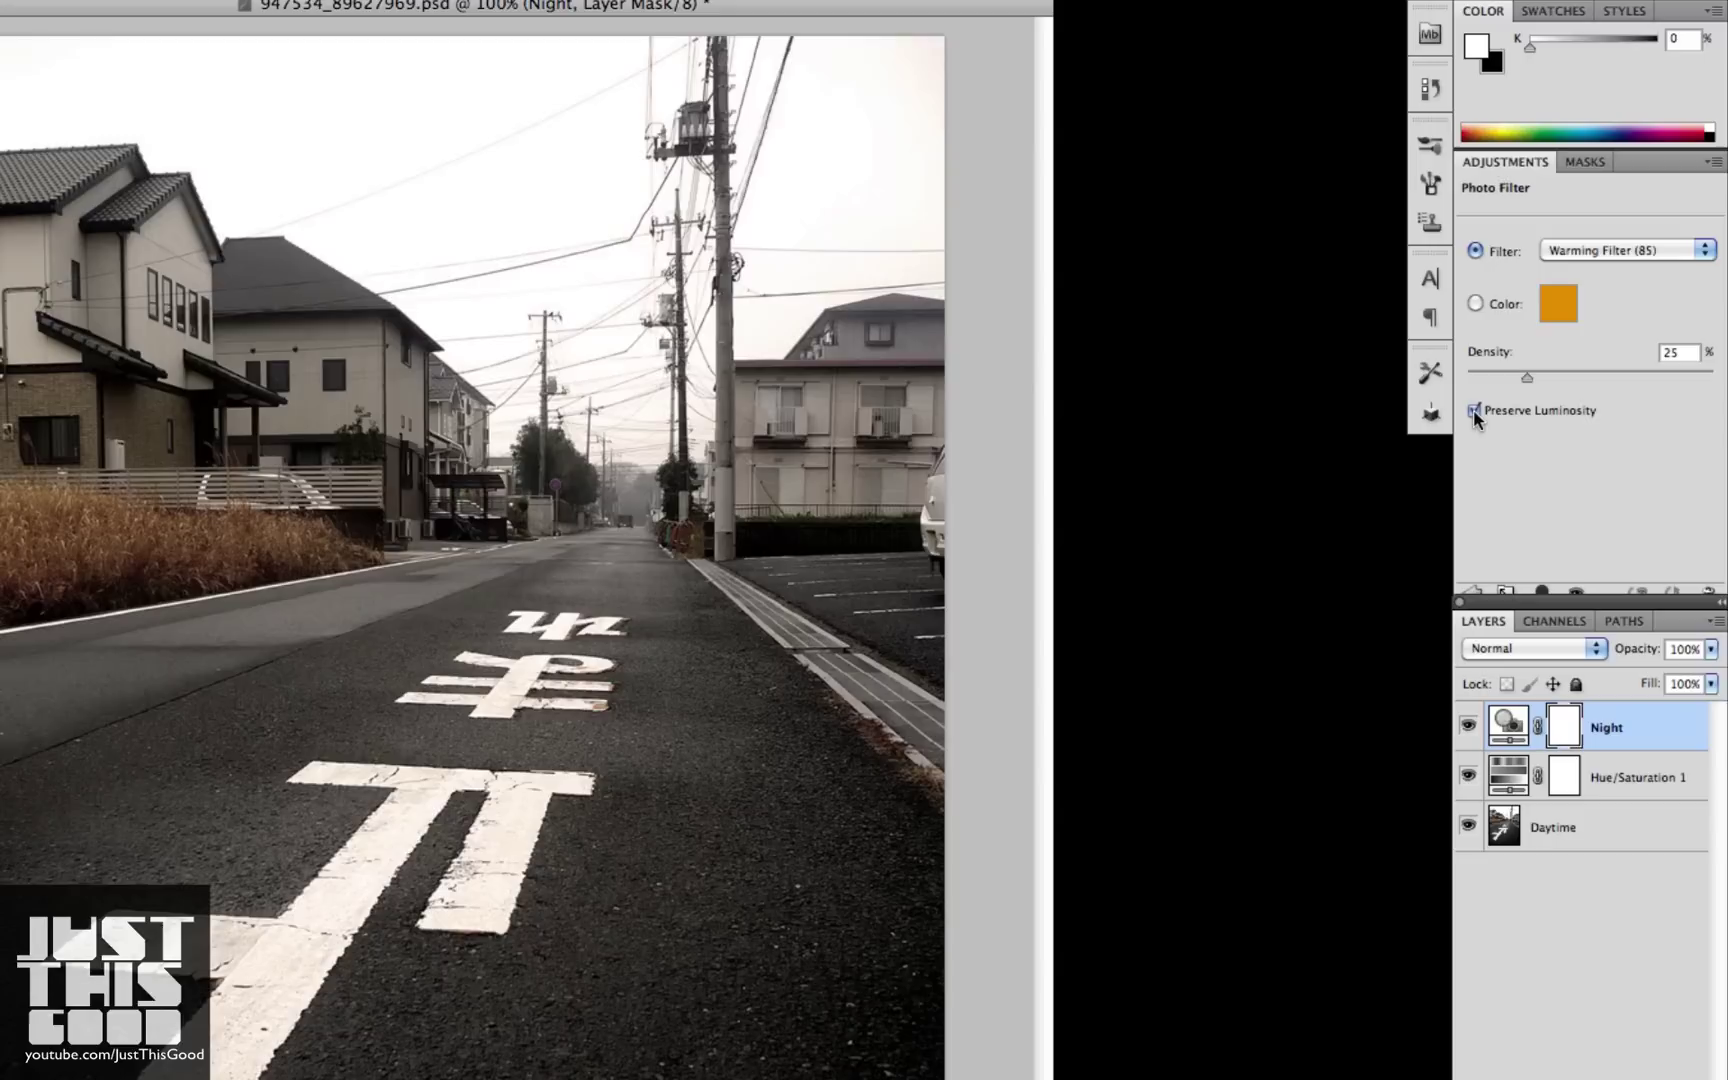
click(1620, 251)
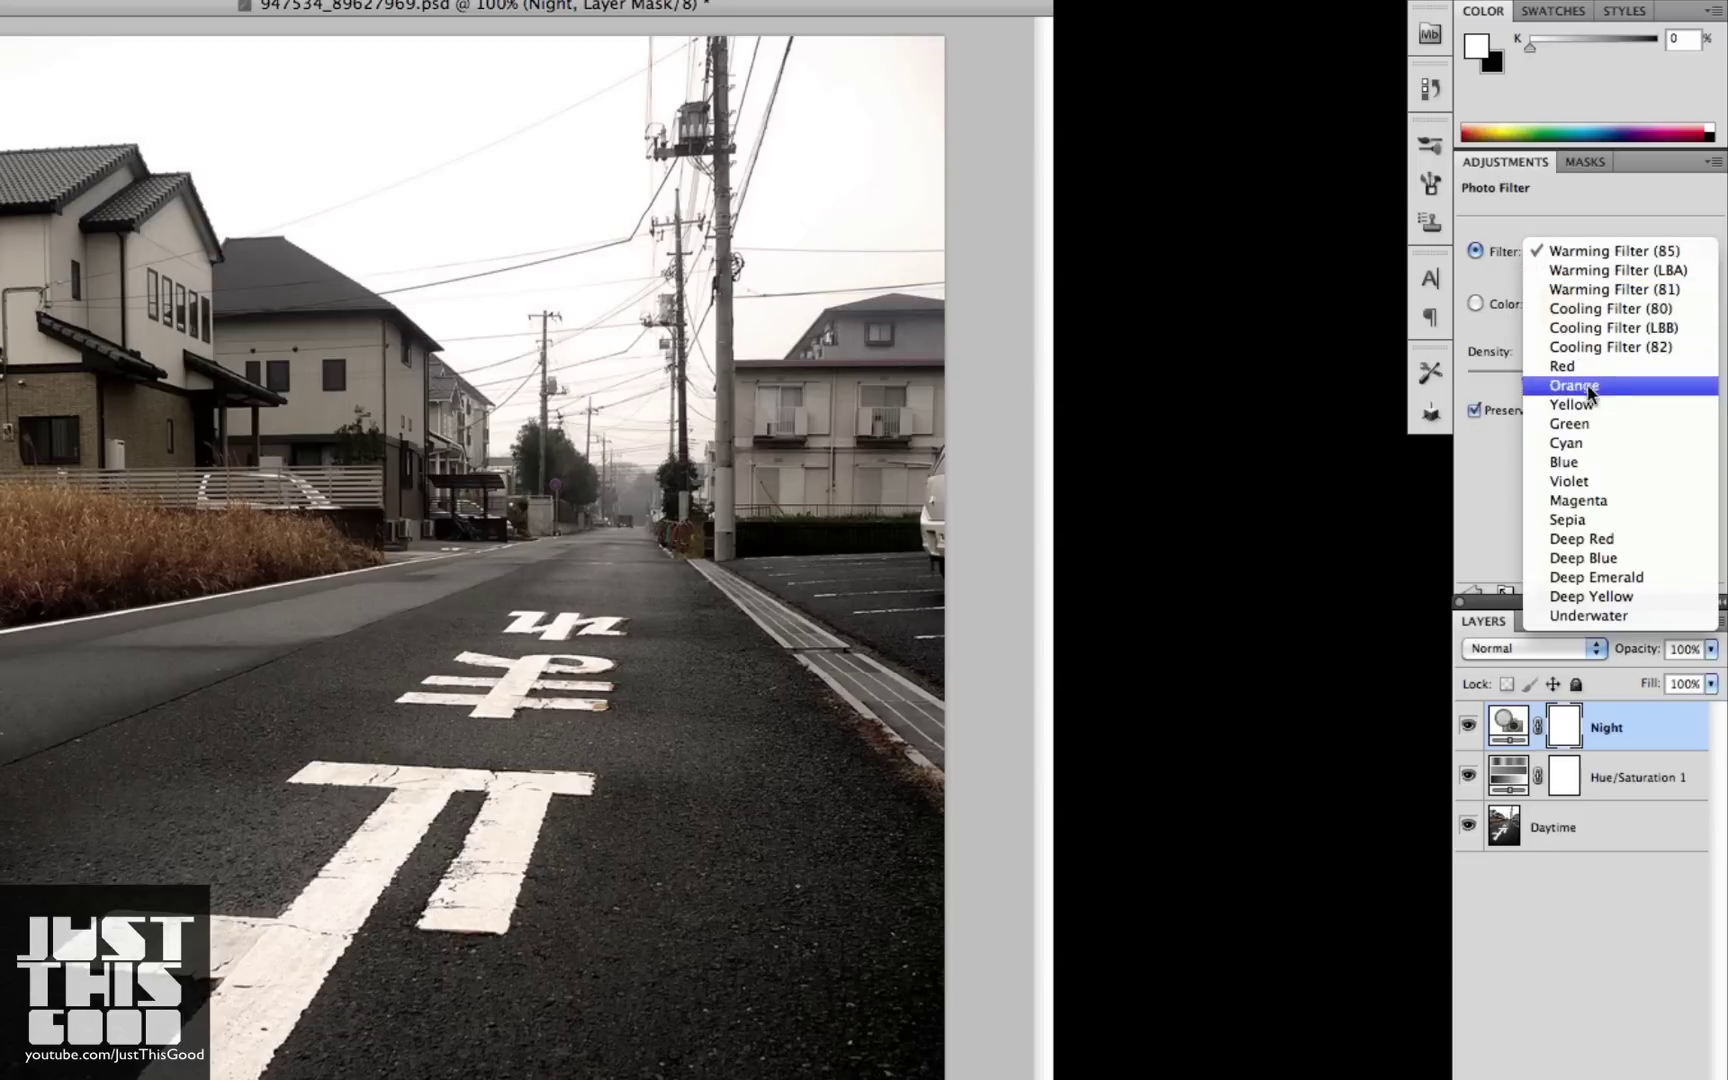
click(1582, 462)
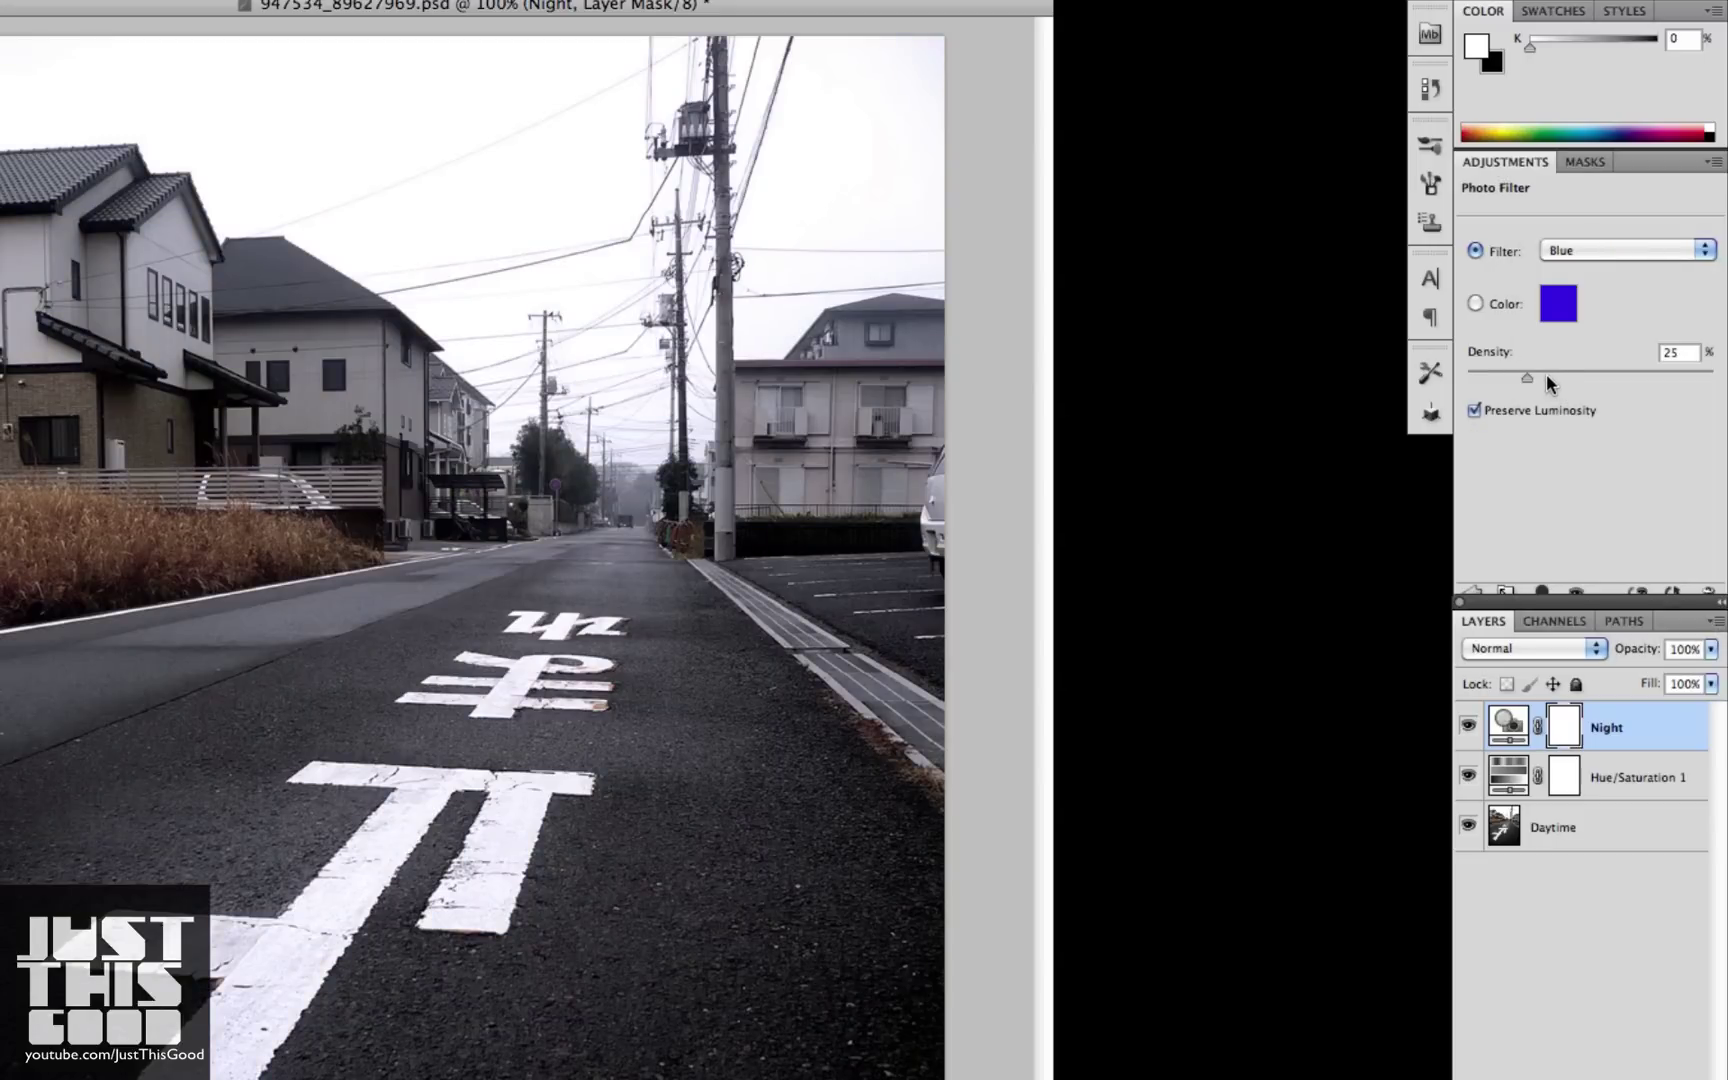
click(1608, 251)
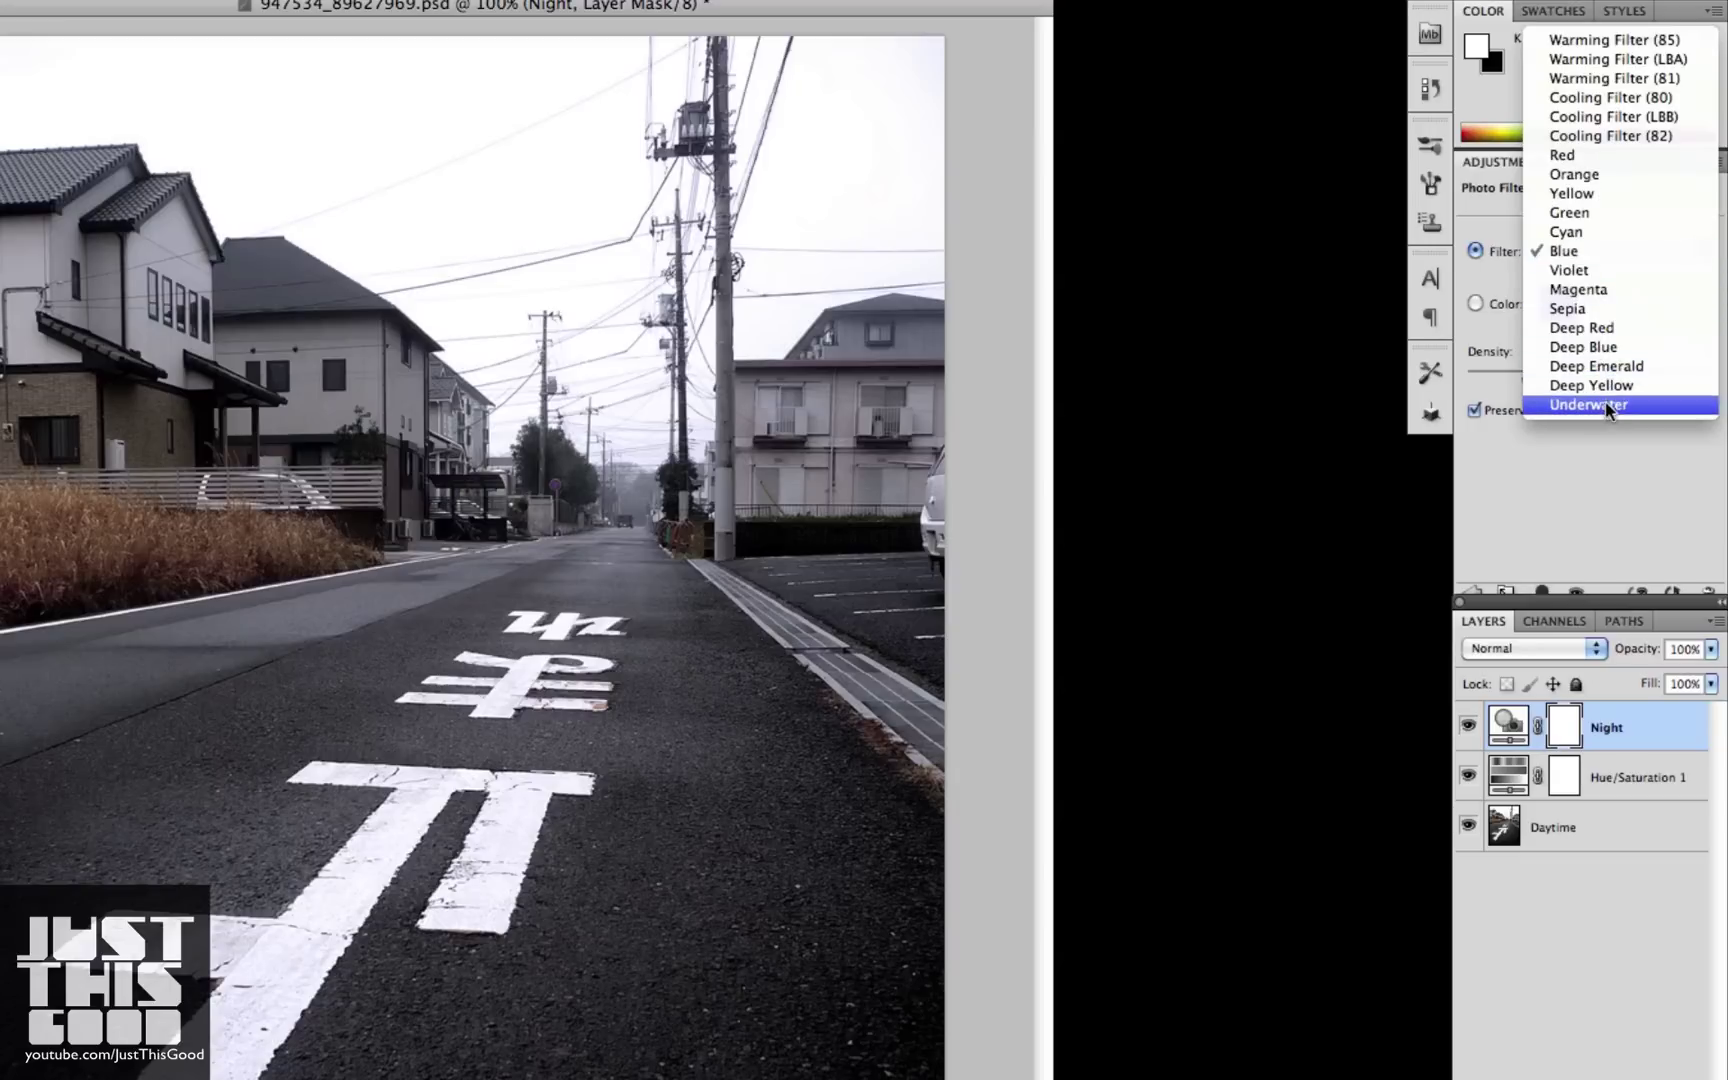
click(1515, 451)
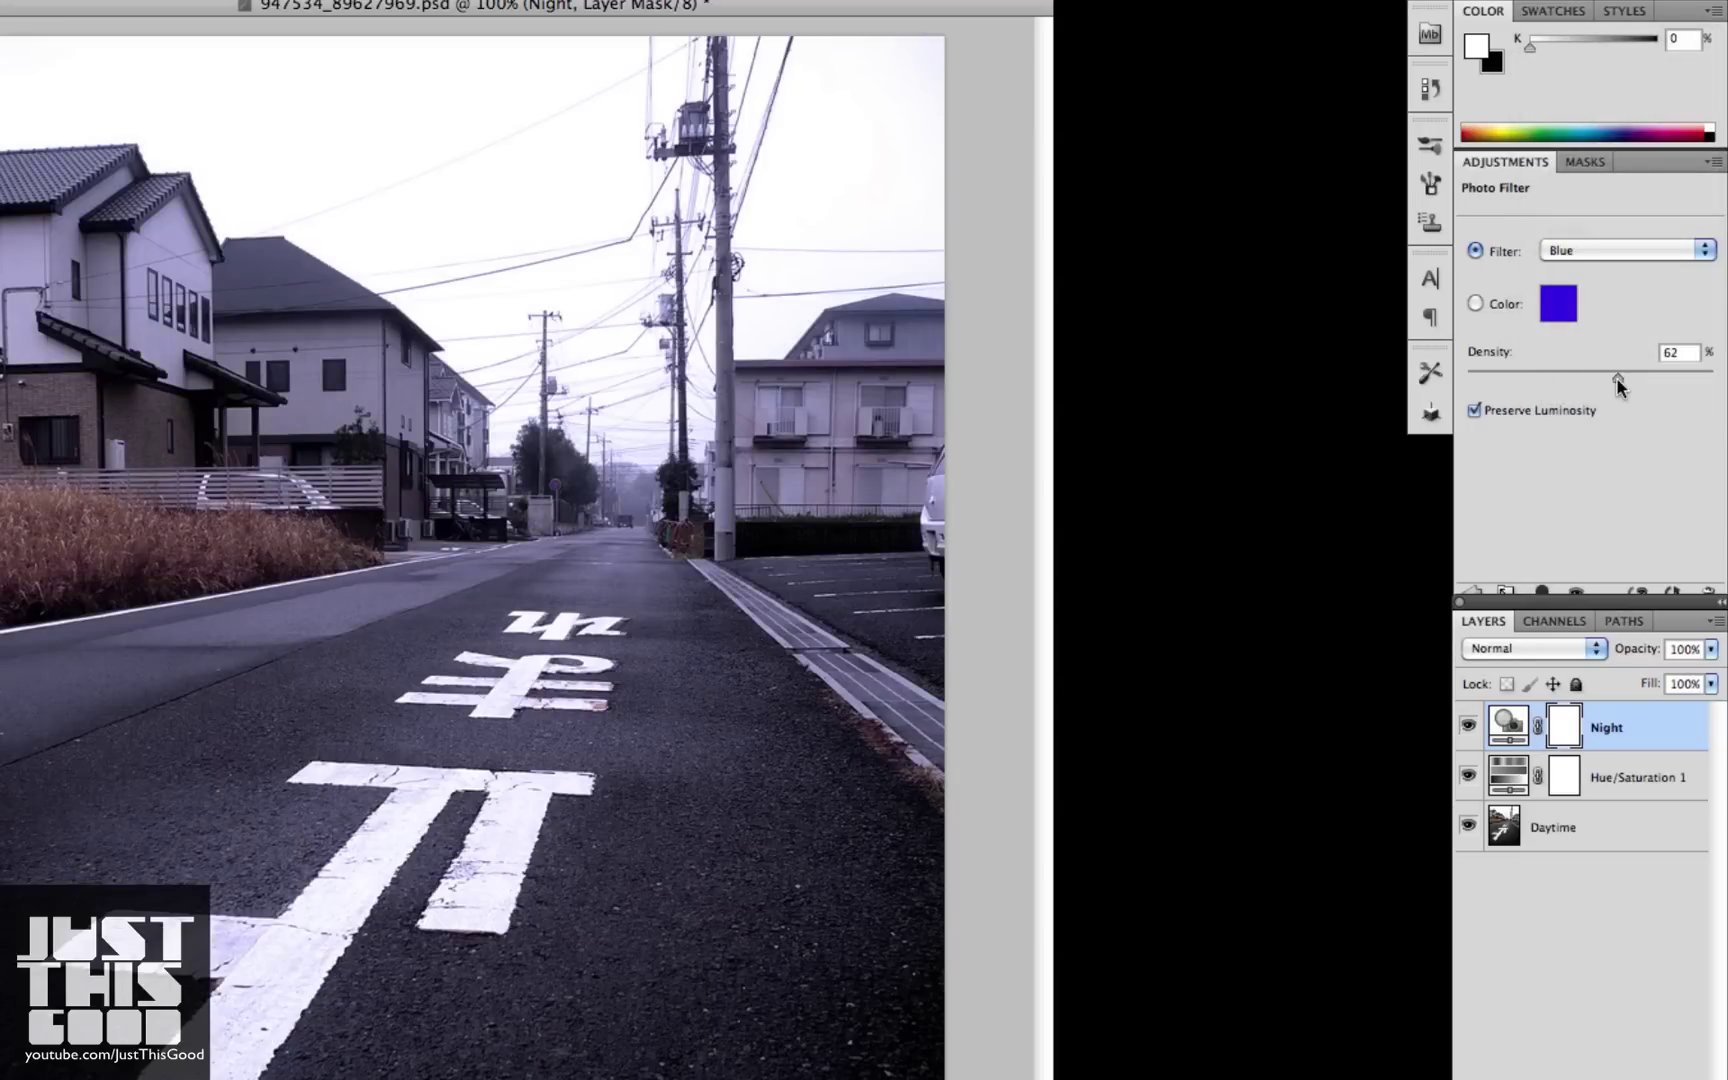
Turn off Preserve Luminosity and raise the Night filter's density to 100%.
mouse_move(1624, 380)
mouse_down()
mouse_move(1714, 378)
mouse_move(1606, 378)
mouse_up()
click(1475, 411)
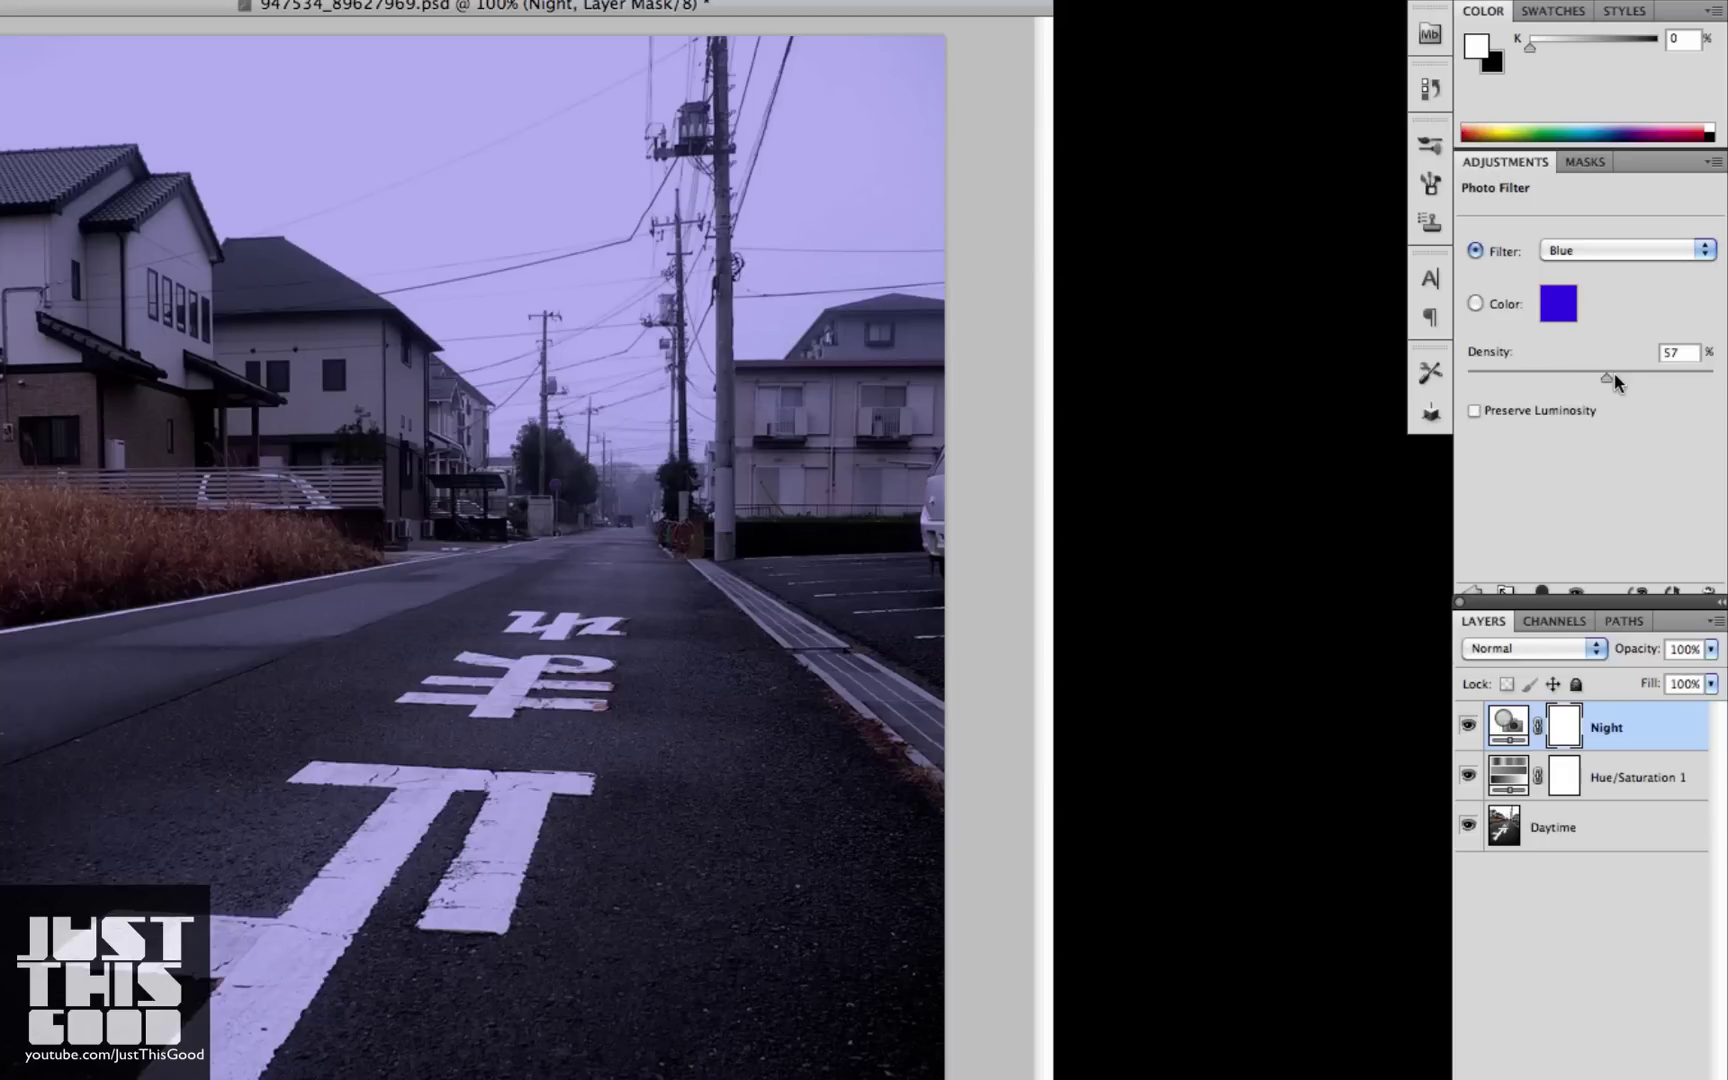
drag(1610, 377, 1700, 388)
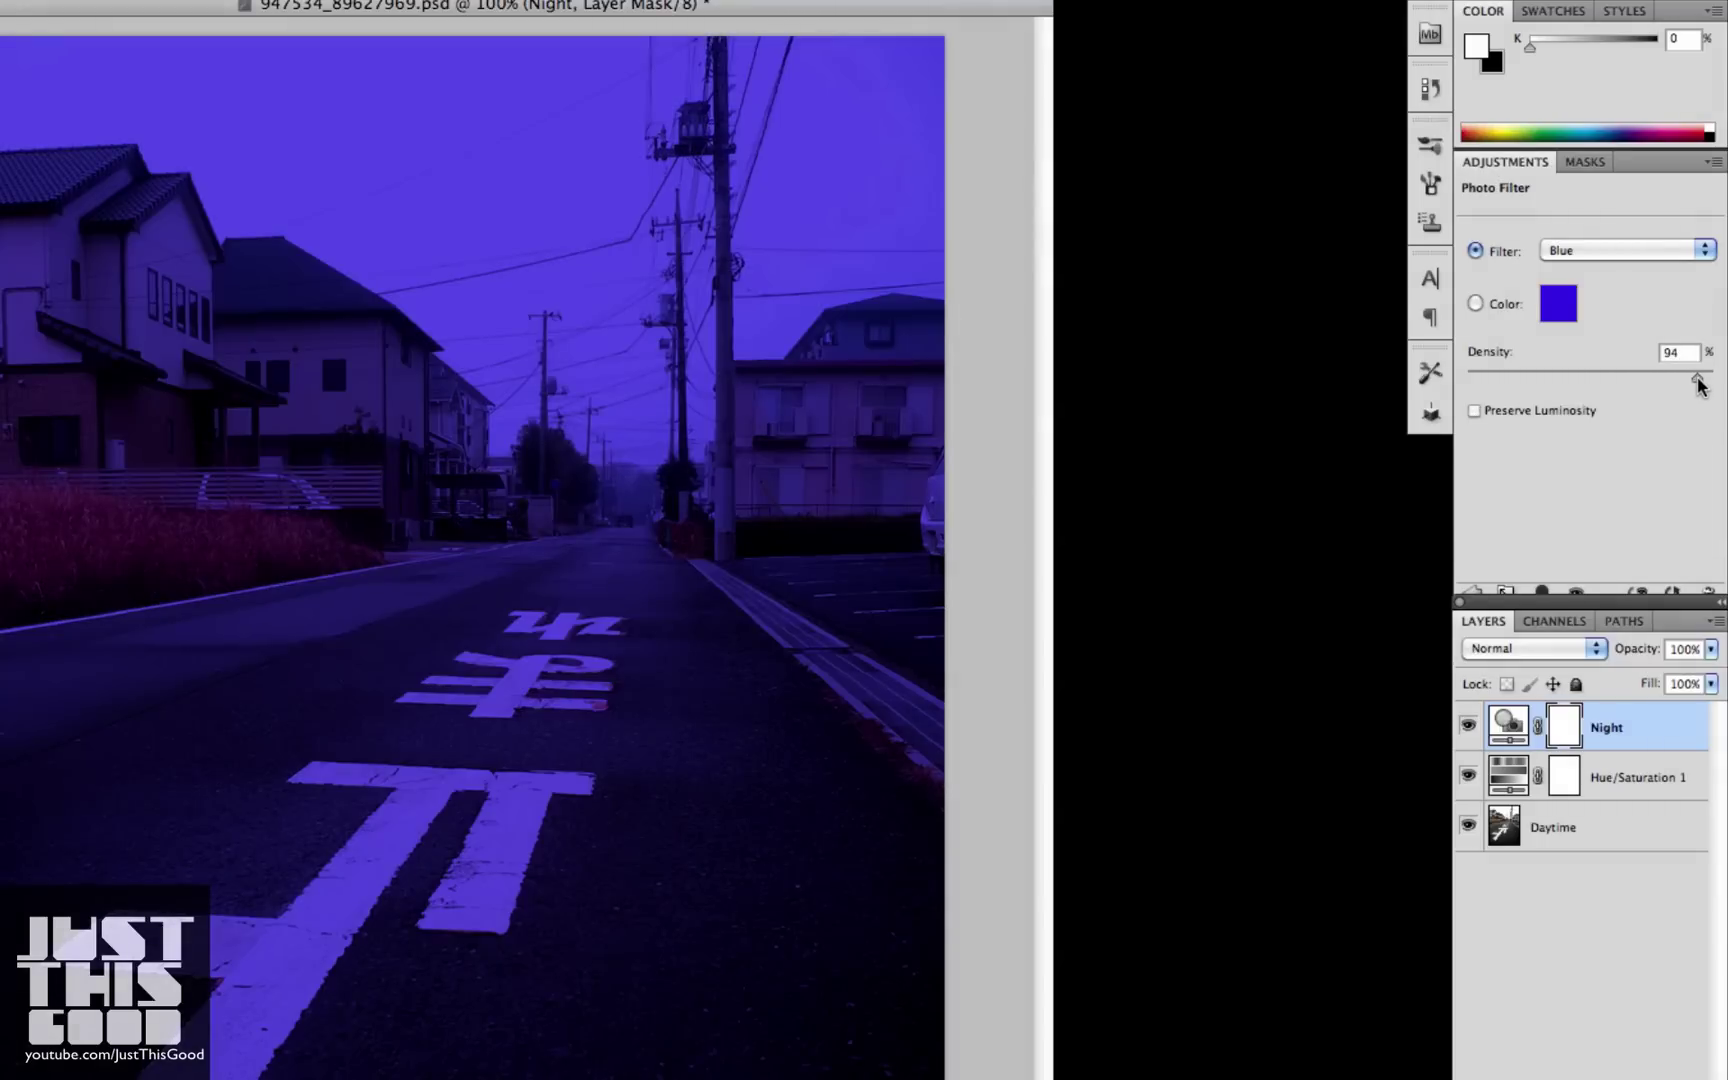
drag(1700, 384, 1720, 386)
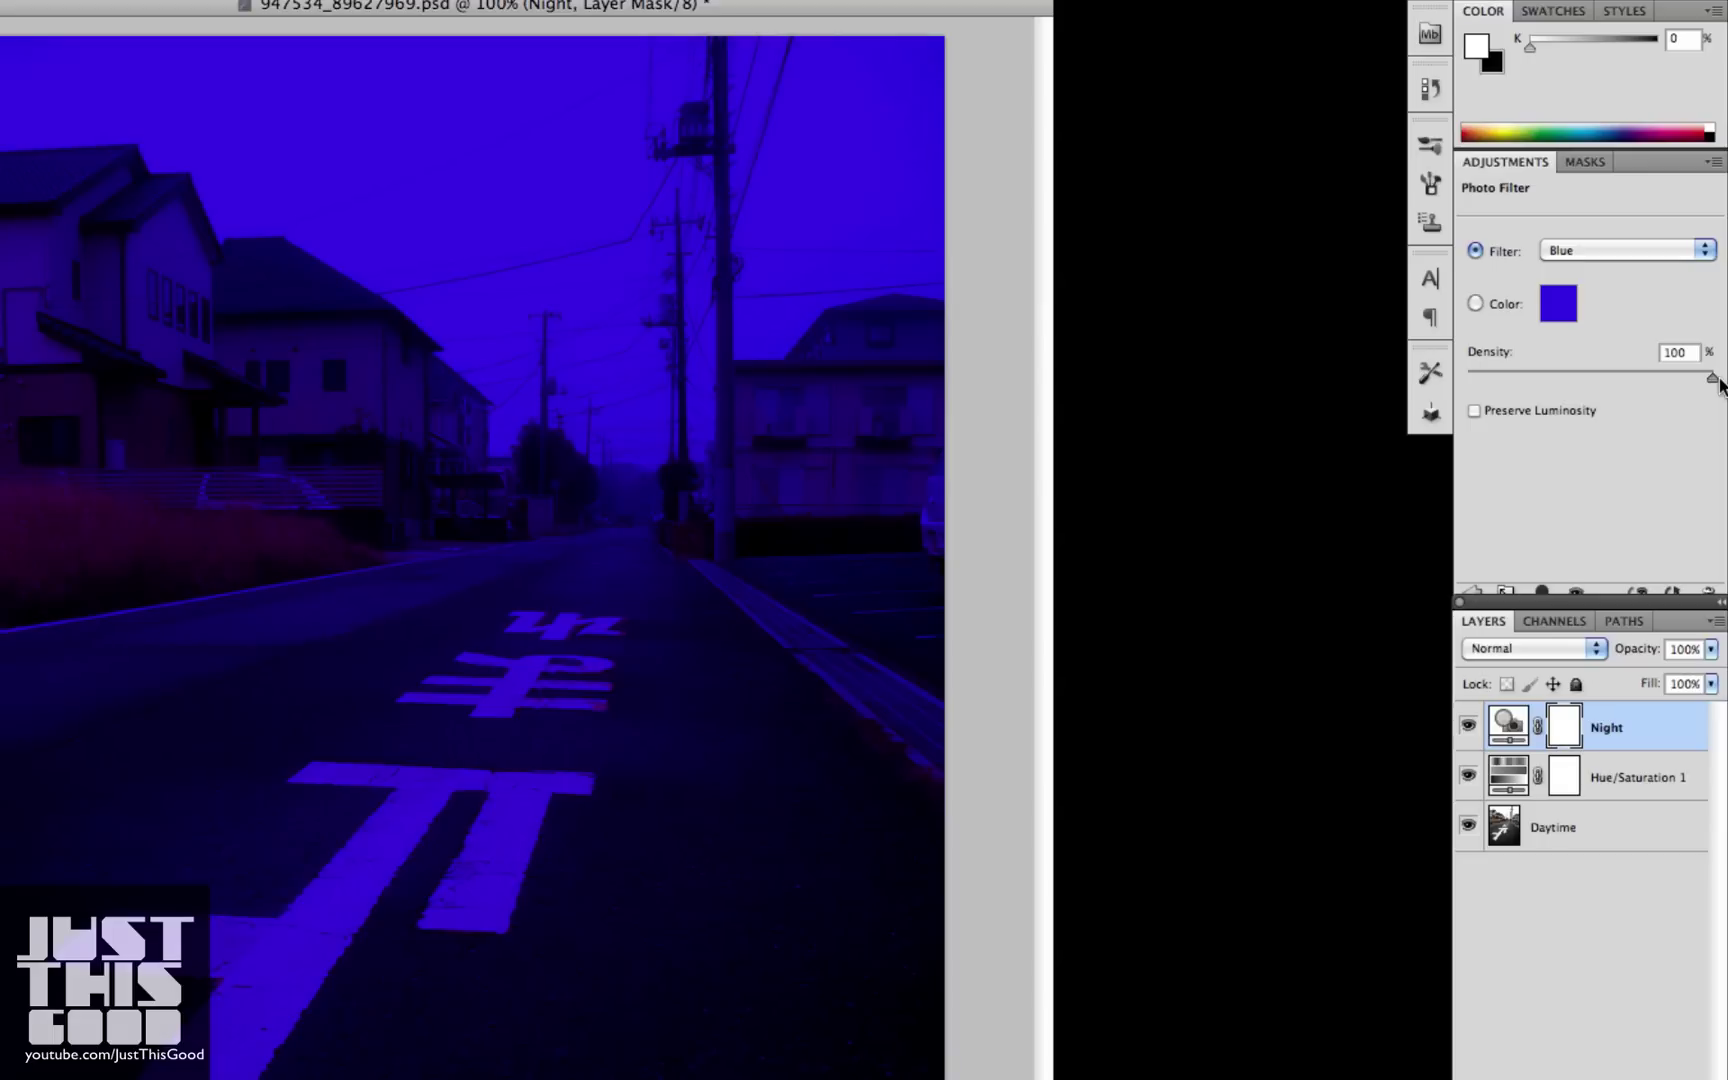
Switch the Night filter to a custom, deeper blue colour.
click(1475, 303)
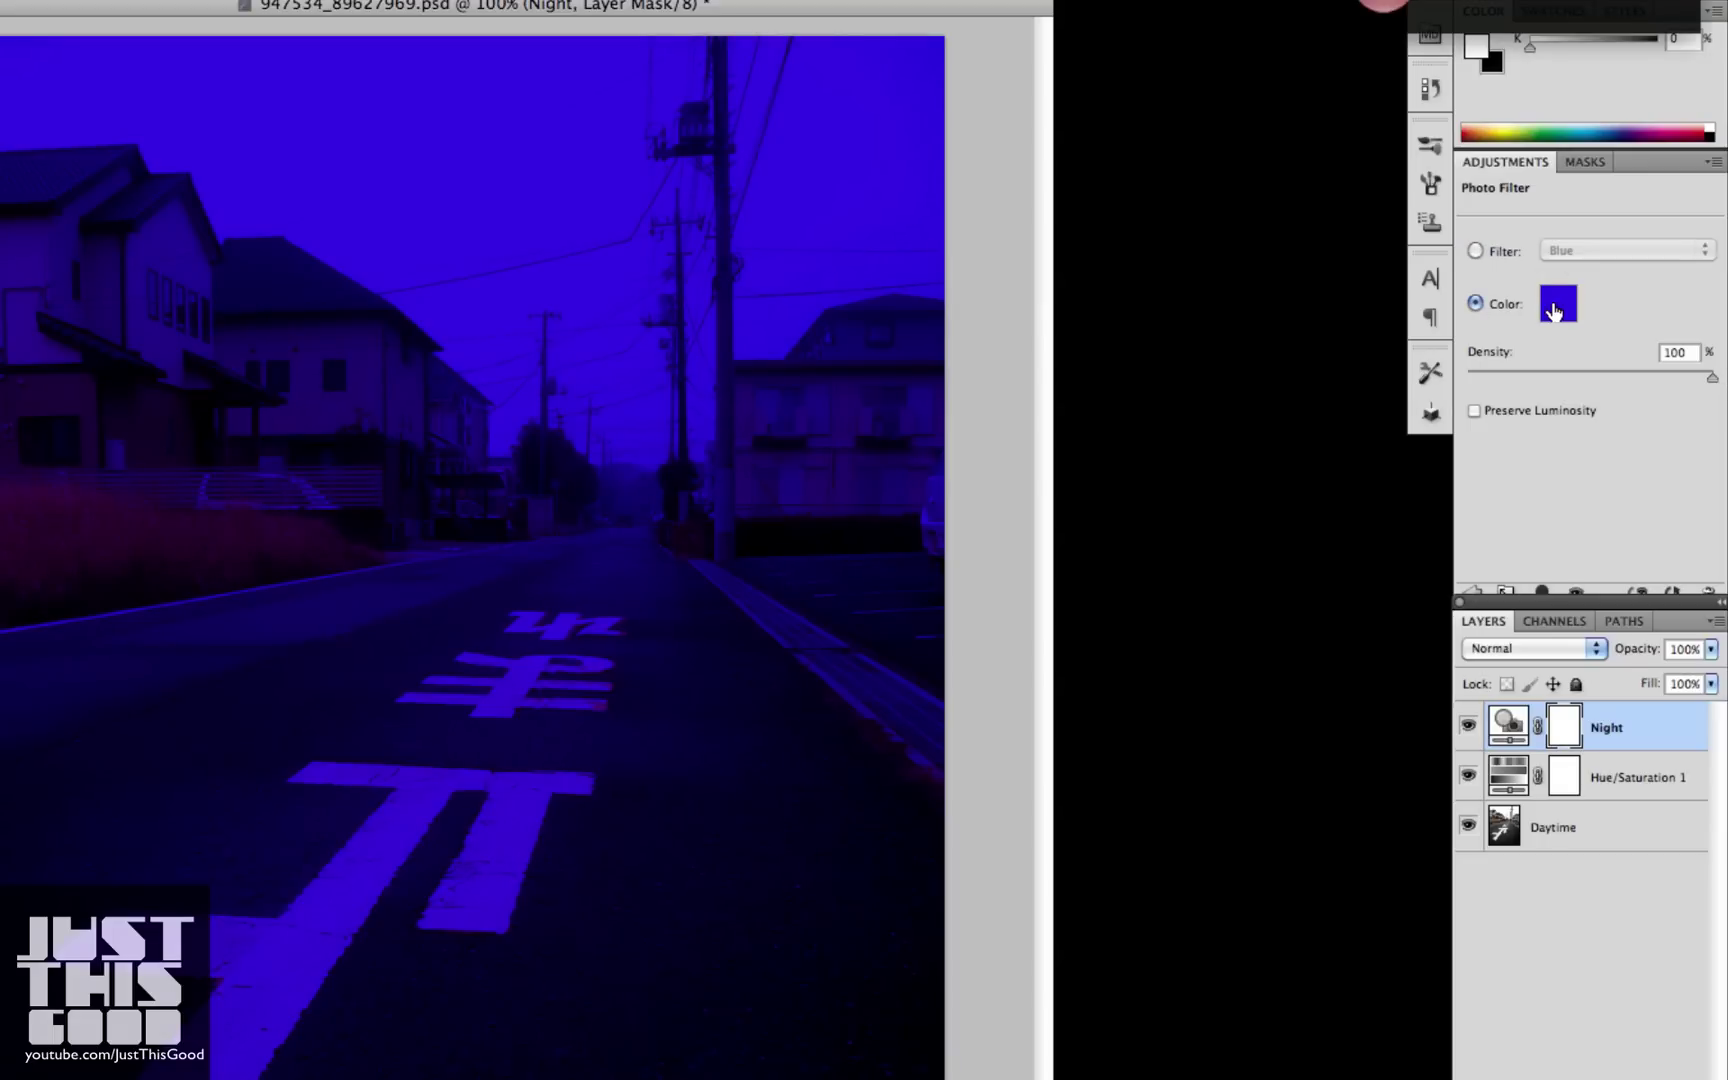
click(1558, 303)
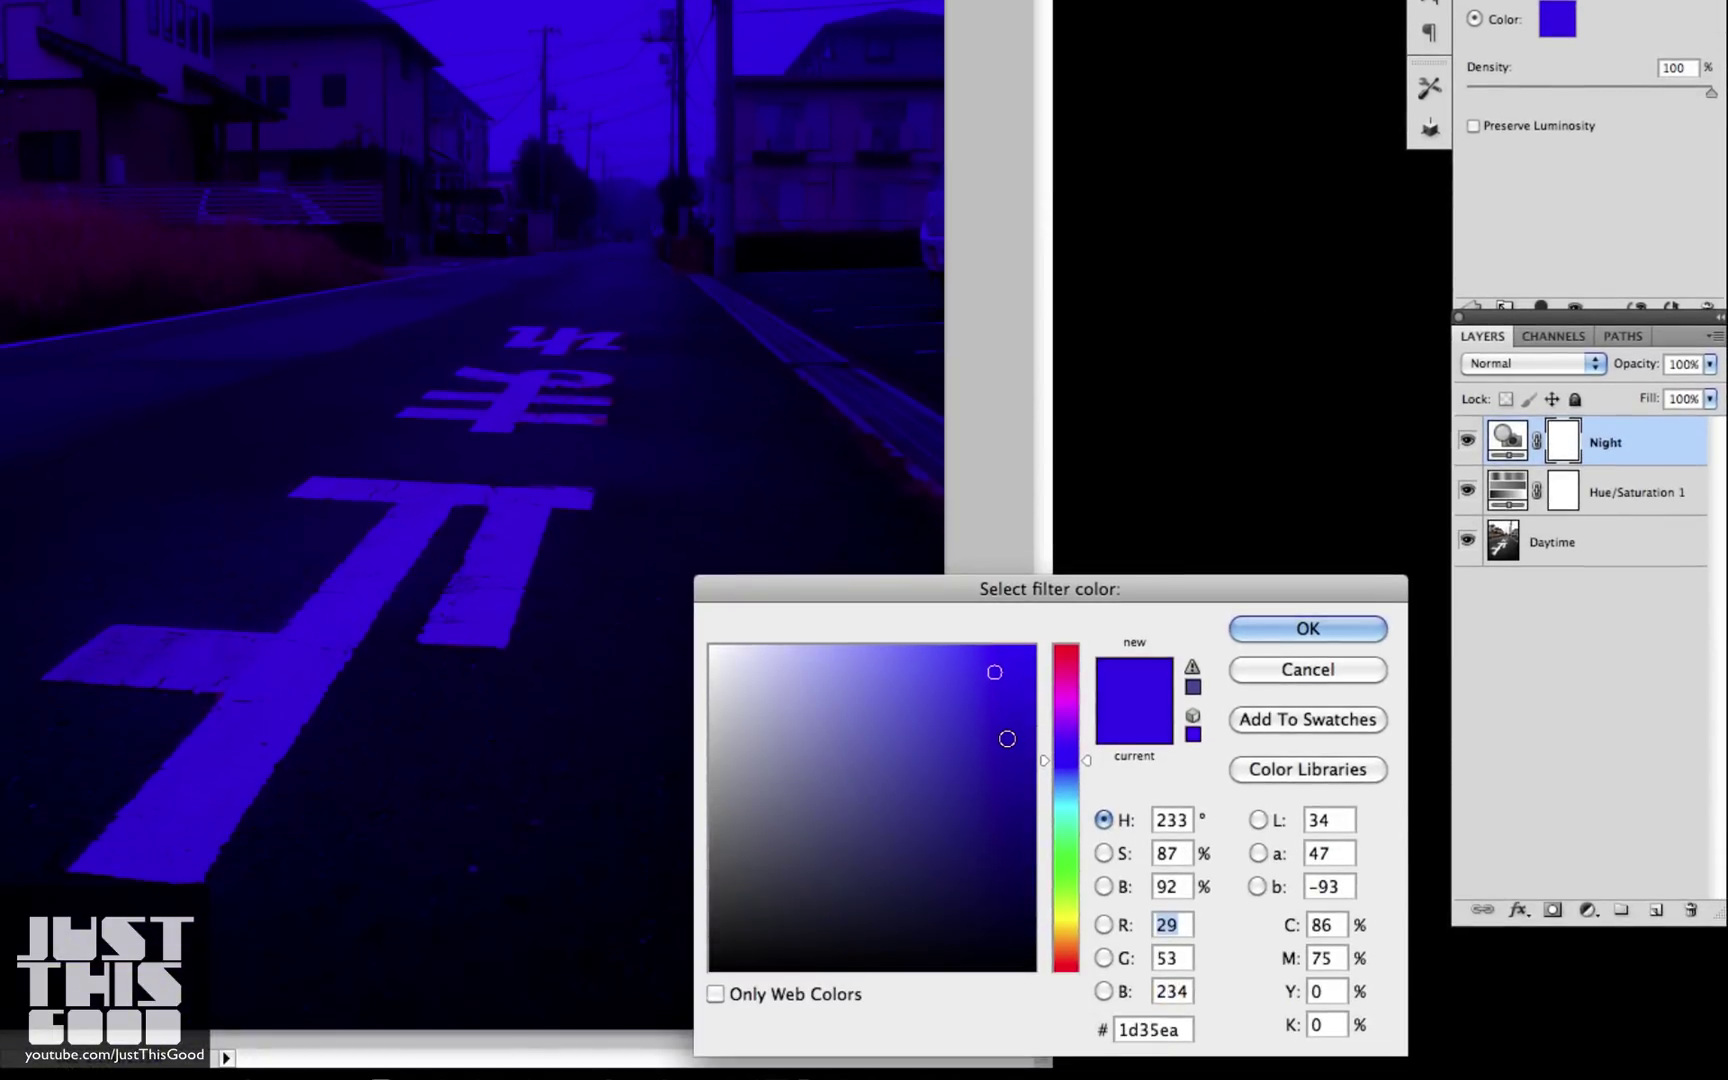
click(1007, 980)
mouse_move(1007, 738)
mouse_down()
mouse_move(1026, 764)
mouse_move(1027, 748)
mouse_up()
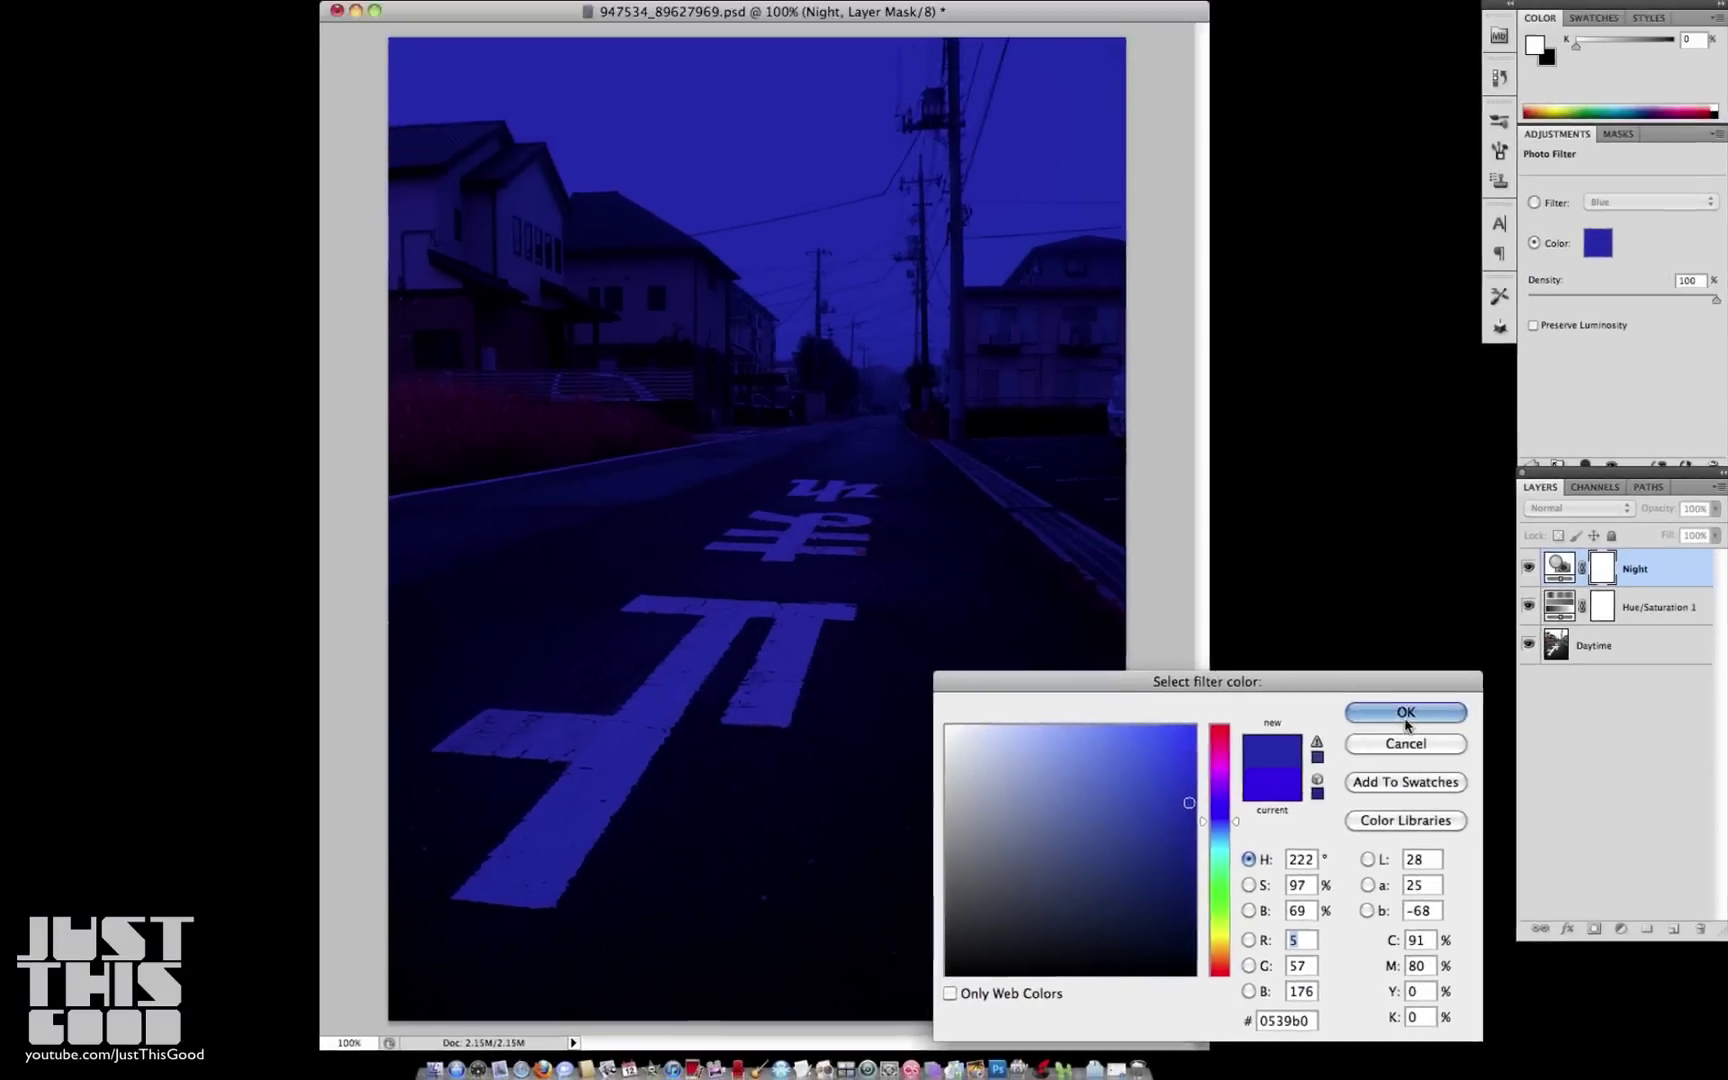
click(1309, 630)
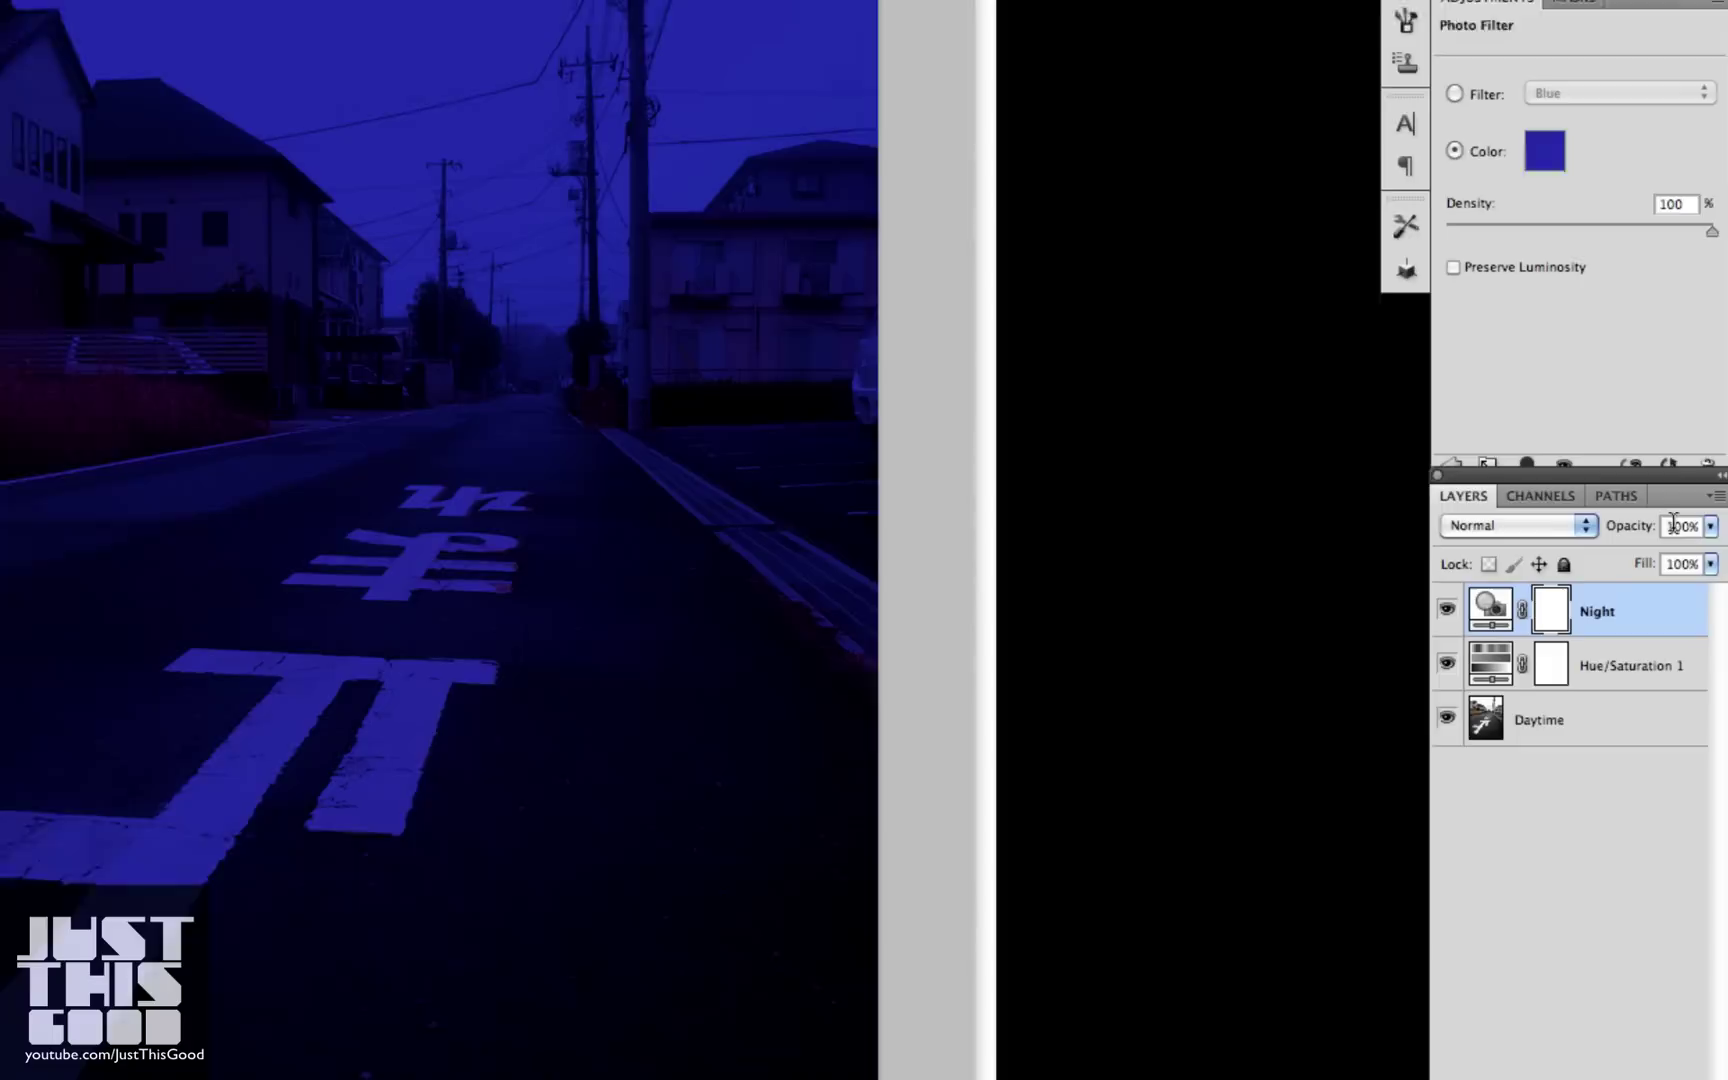
Set the Night layer's opacity to about 90%.
click(1716, 549)
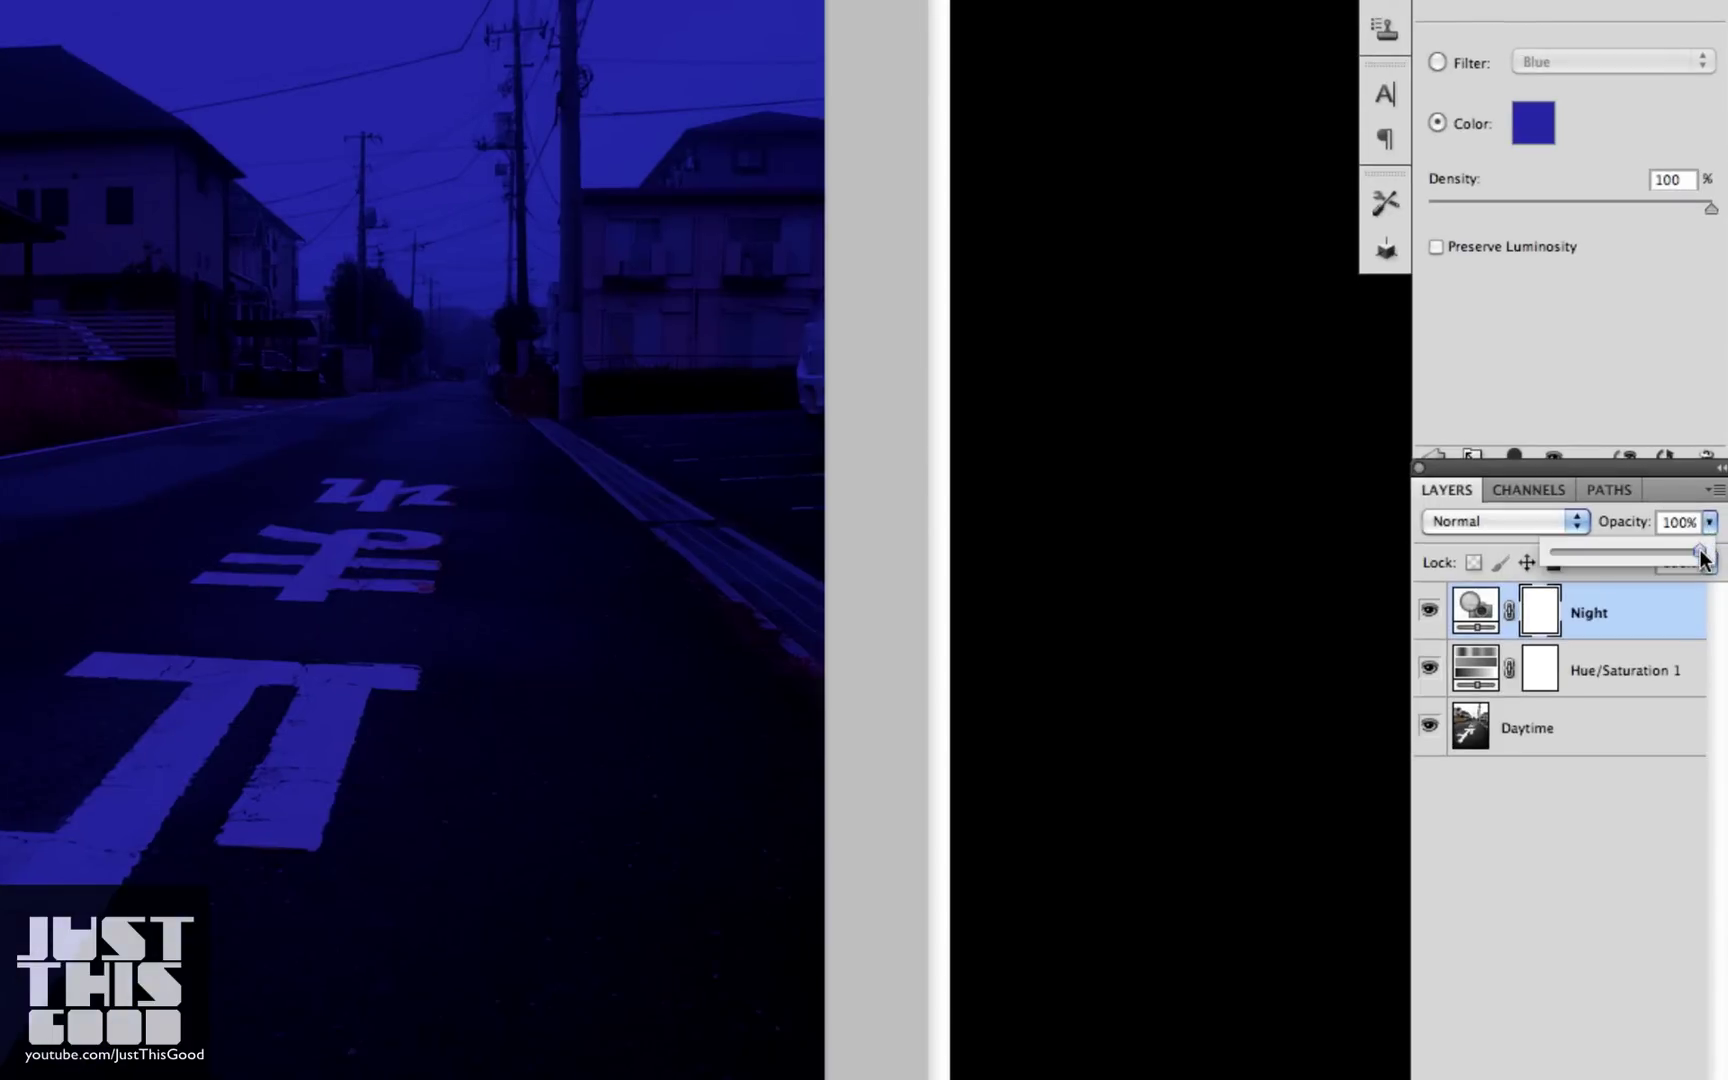
drag(1701, 555, 1672, 560)
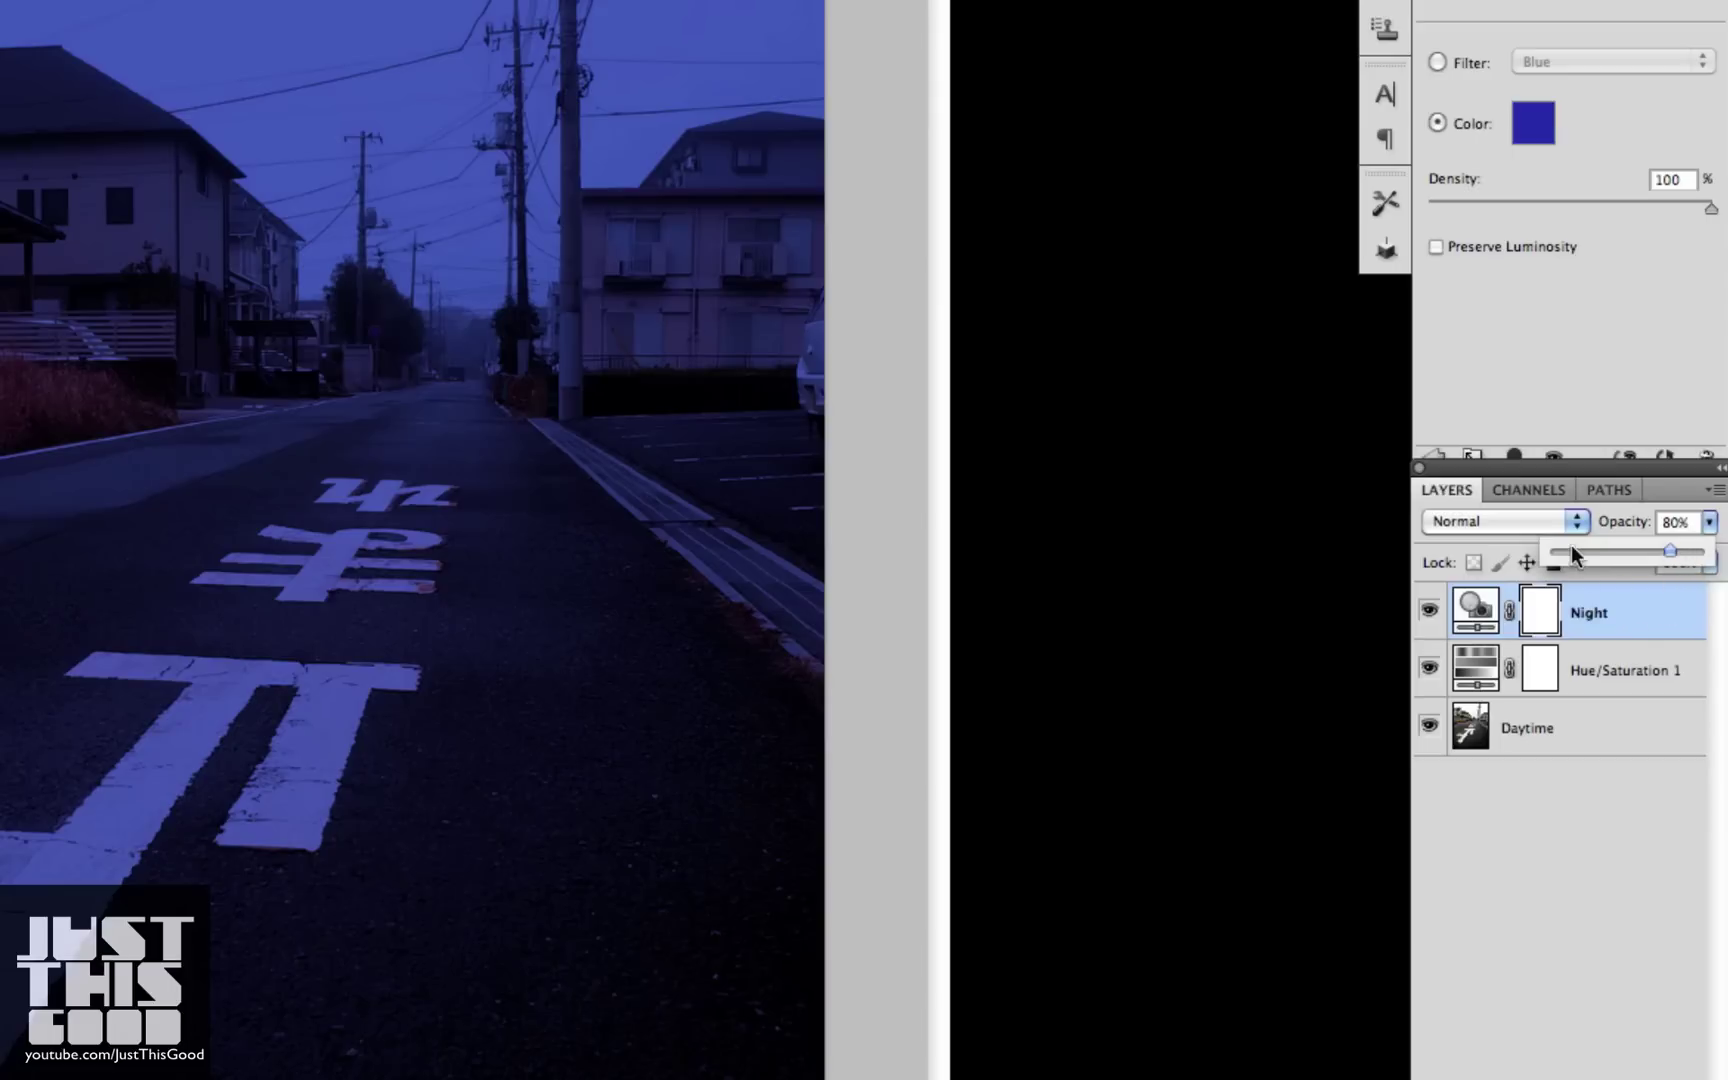
drag(1673, 557, 1687, 561)
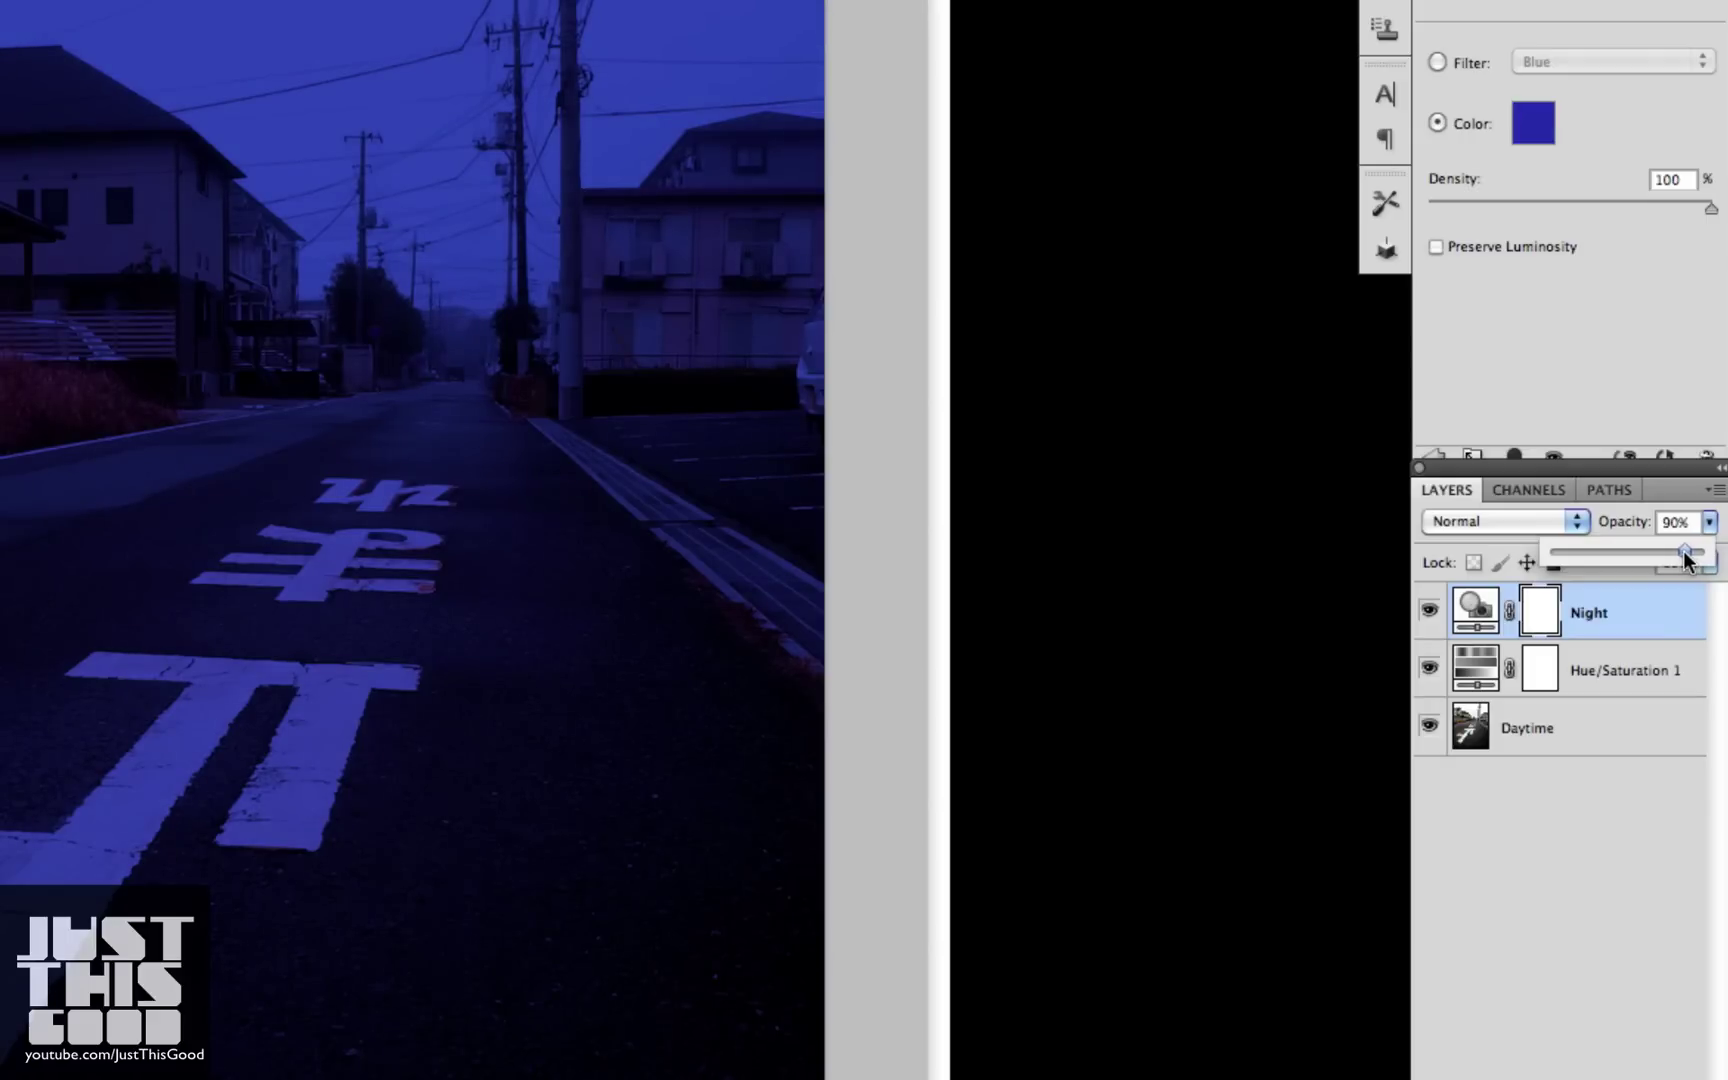
Add a Gradient Map adjustment layer named Black And White above the Night layer.
click(1655, 607)
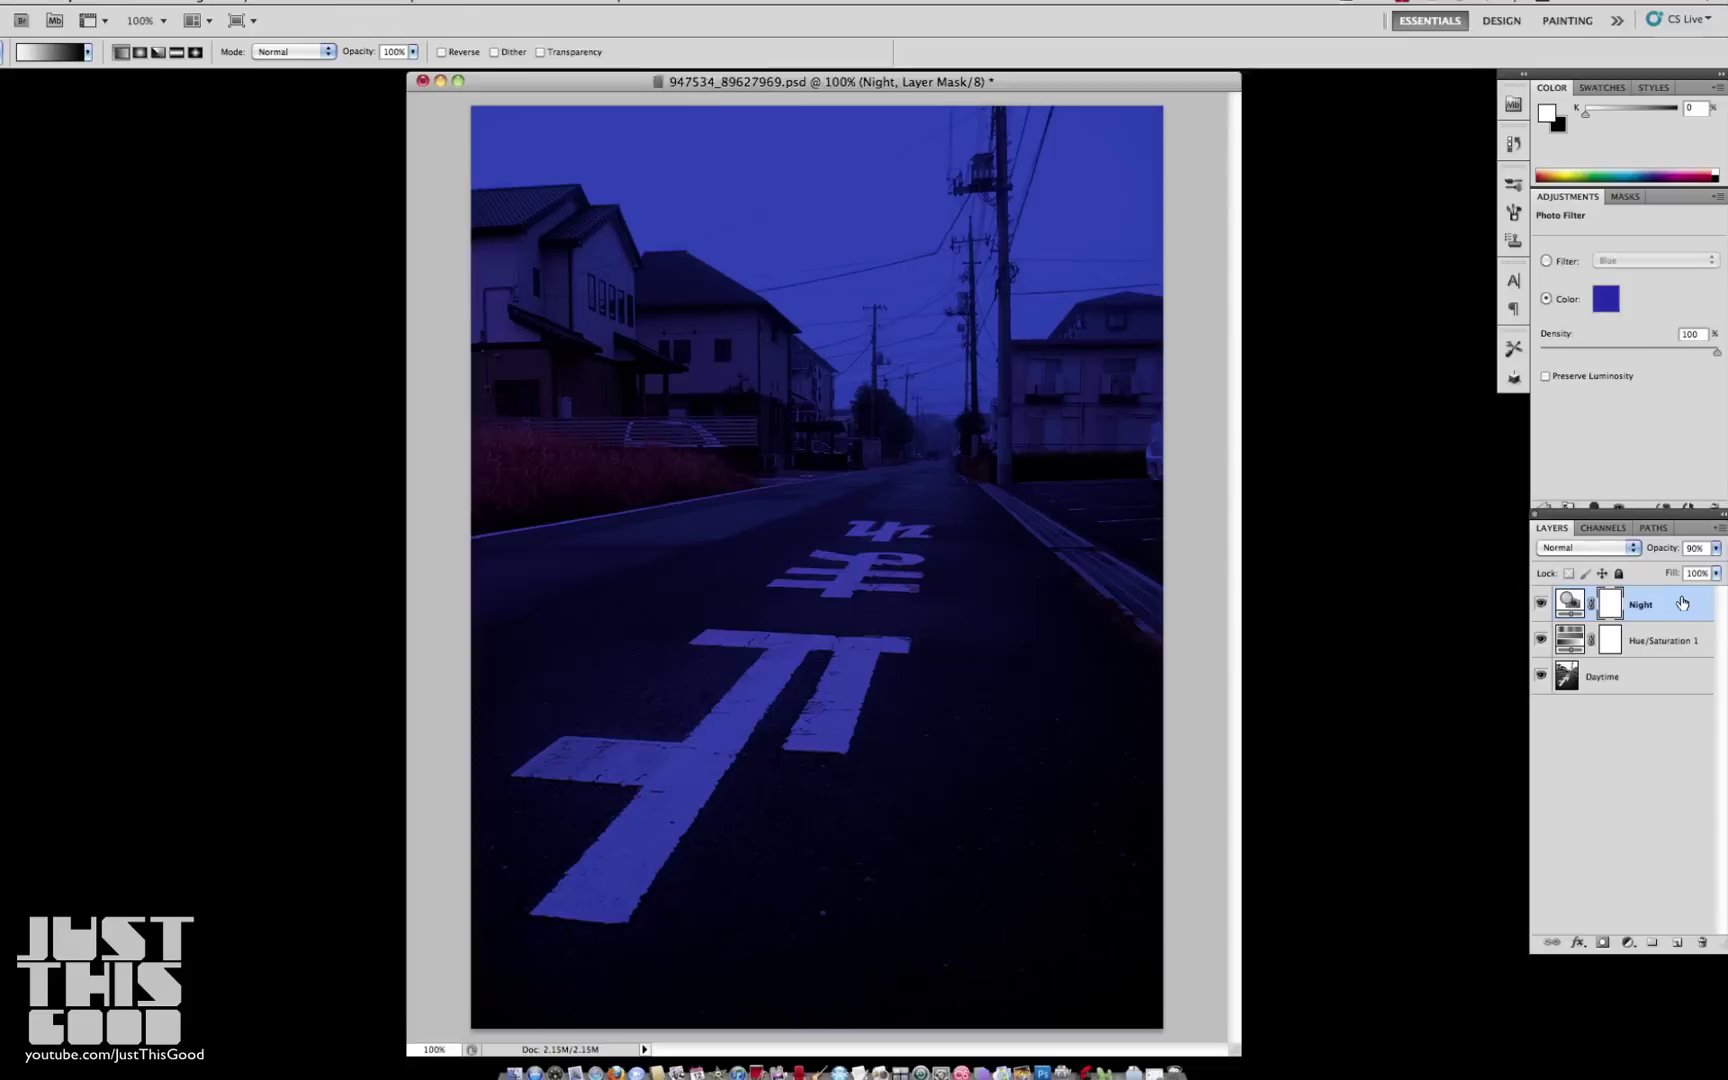
click(1682, 603)
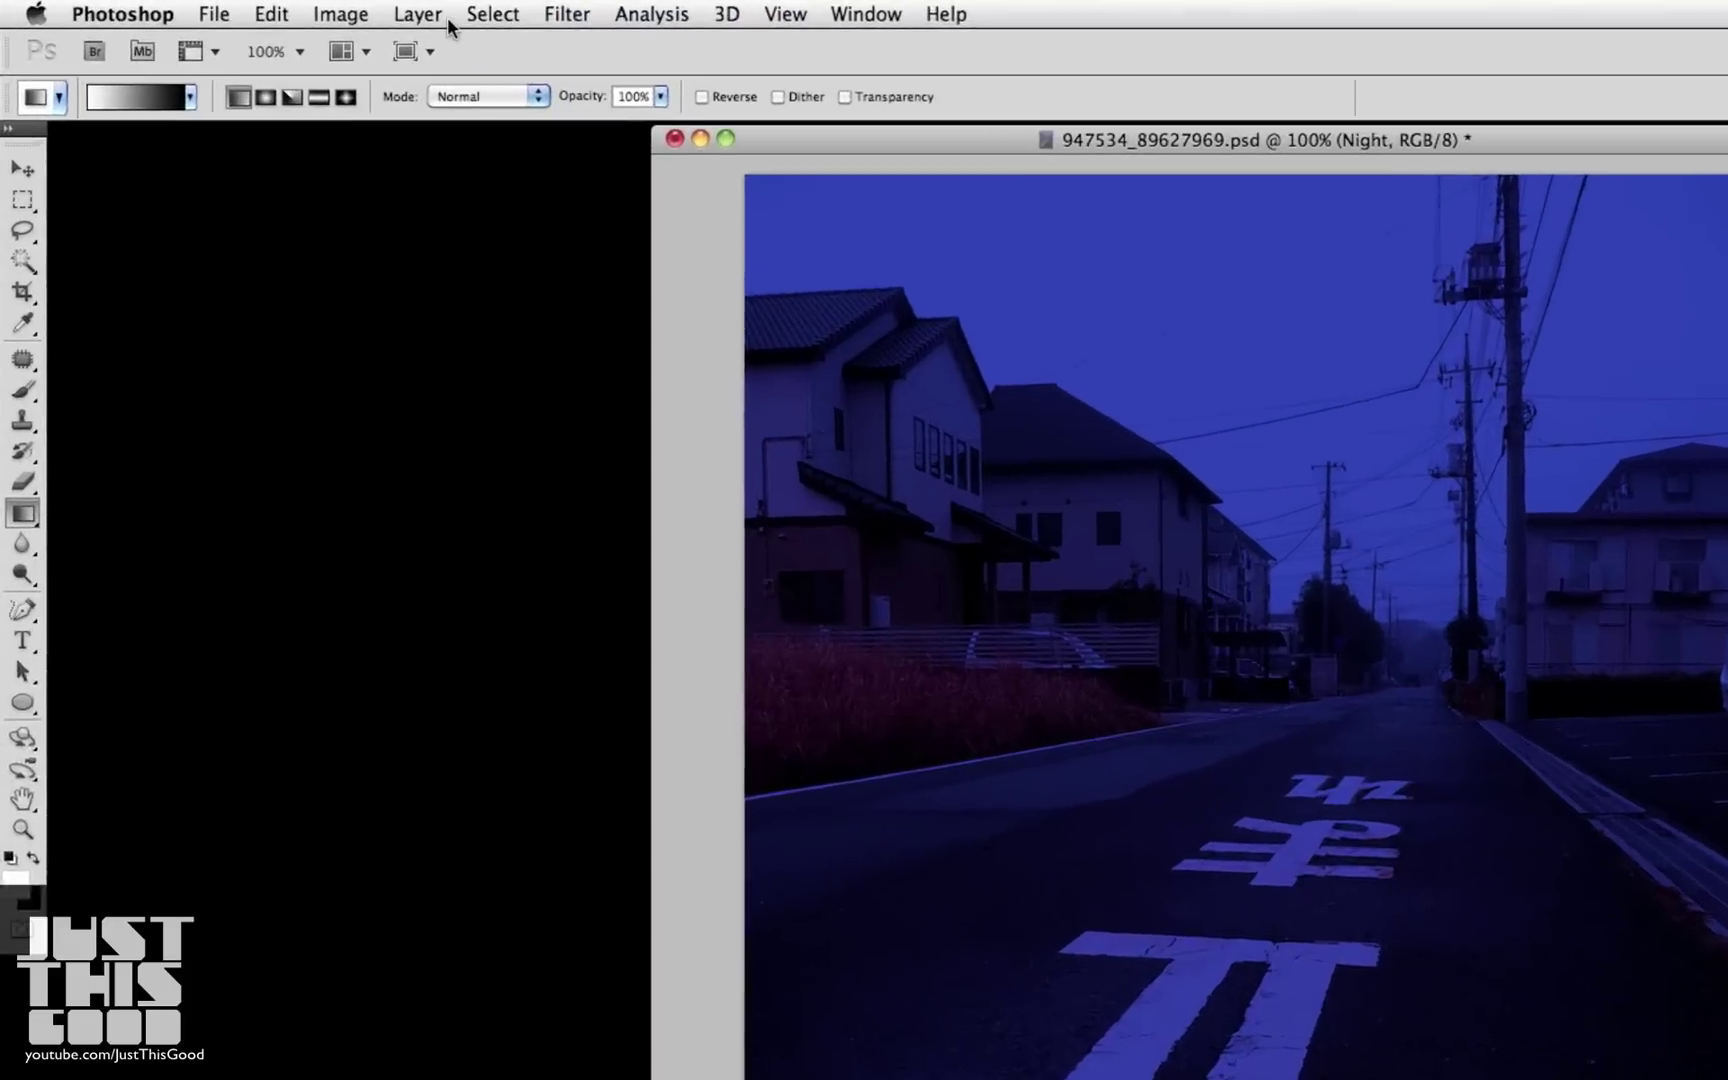
click(281, 9)
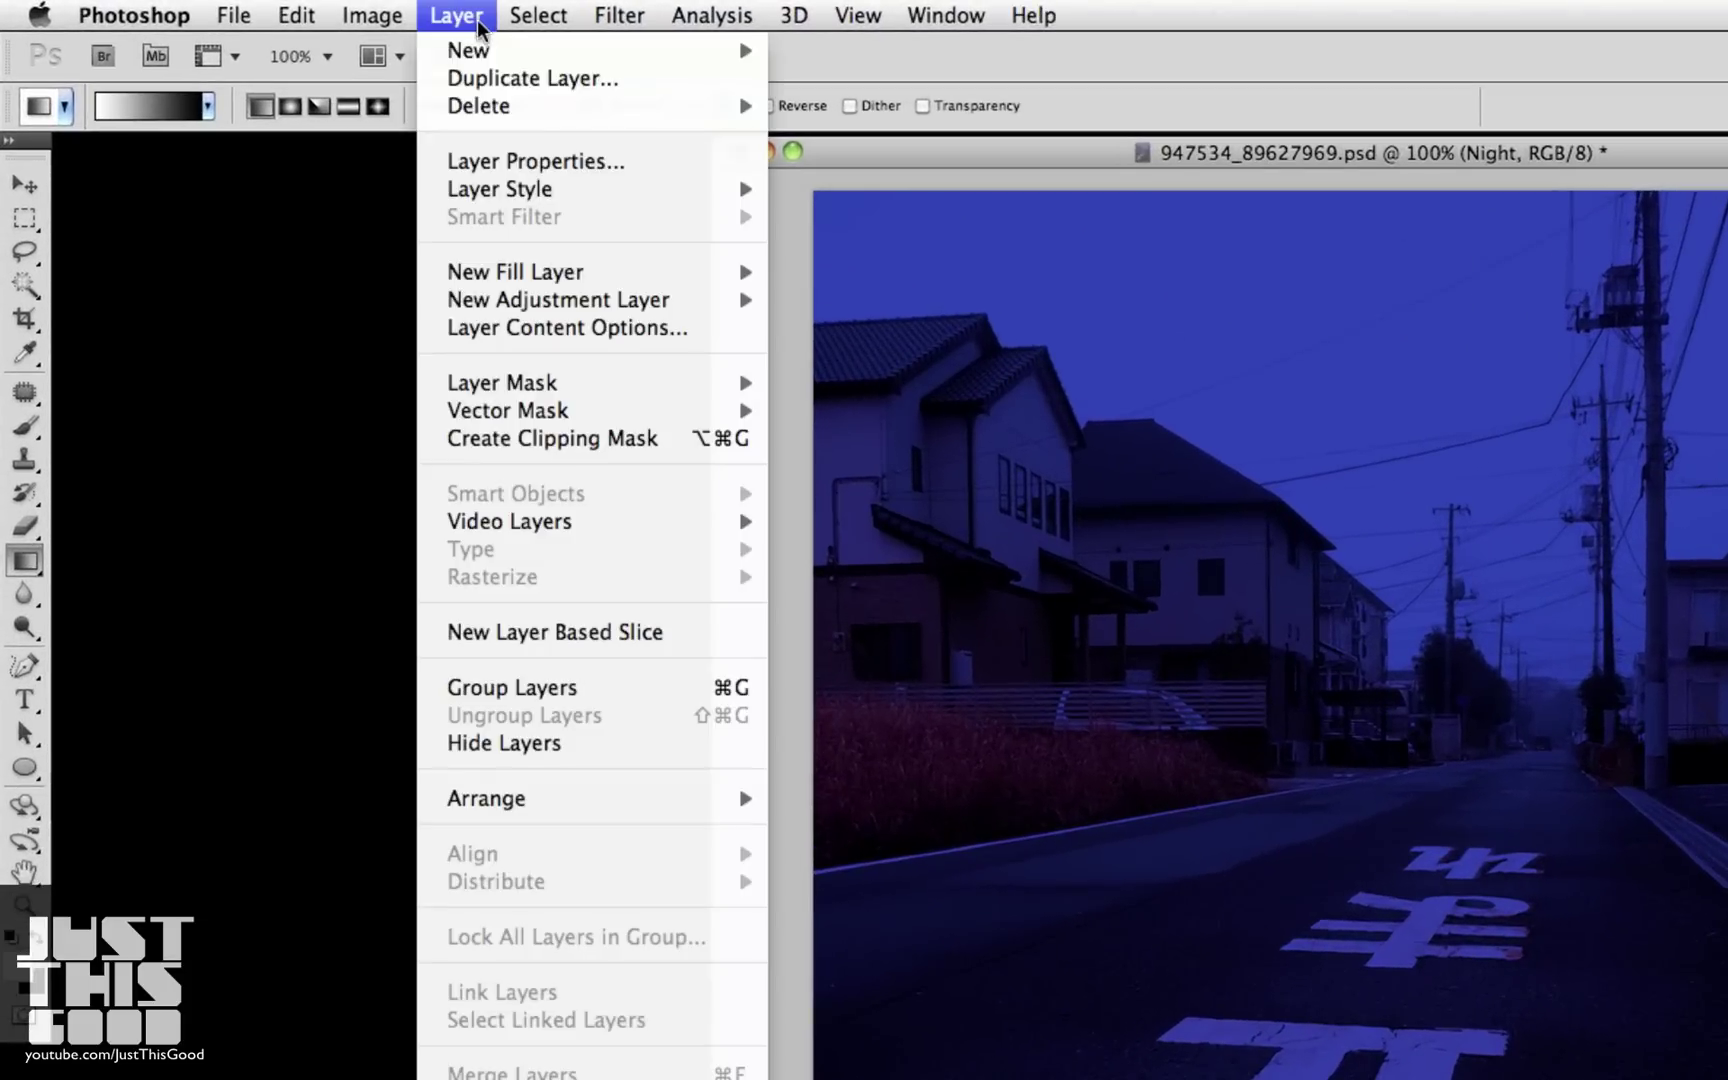
mouse_move(381, 185)
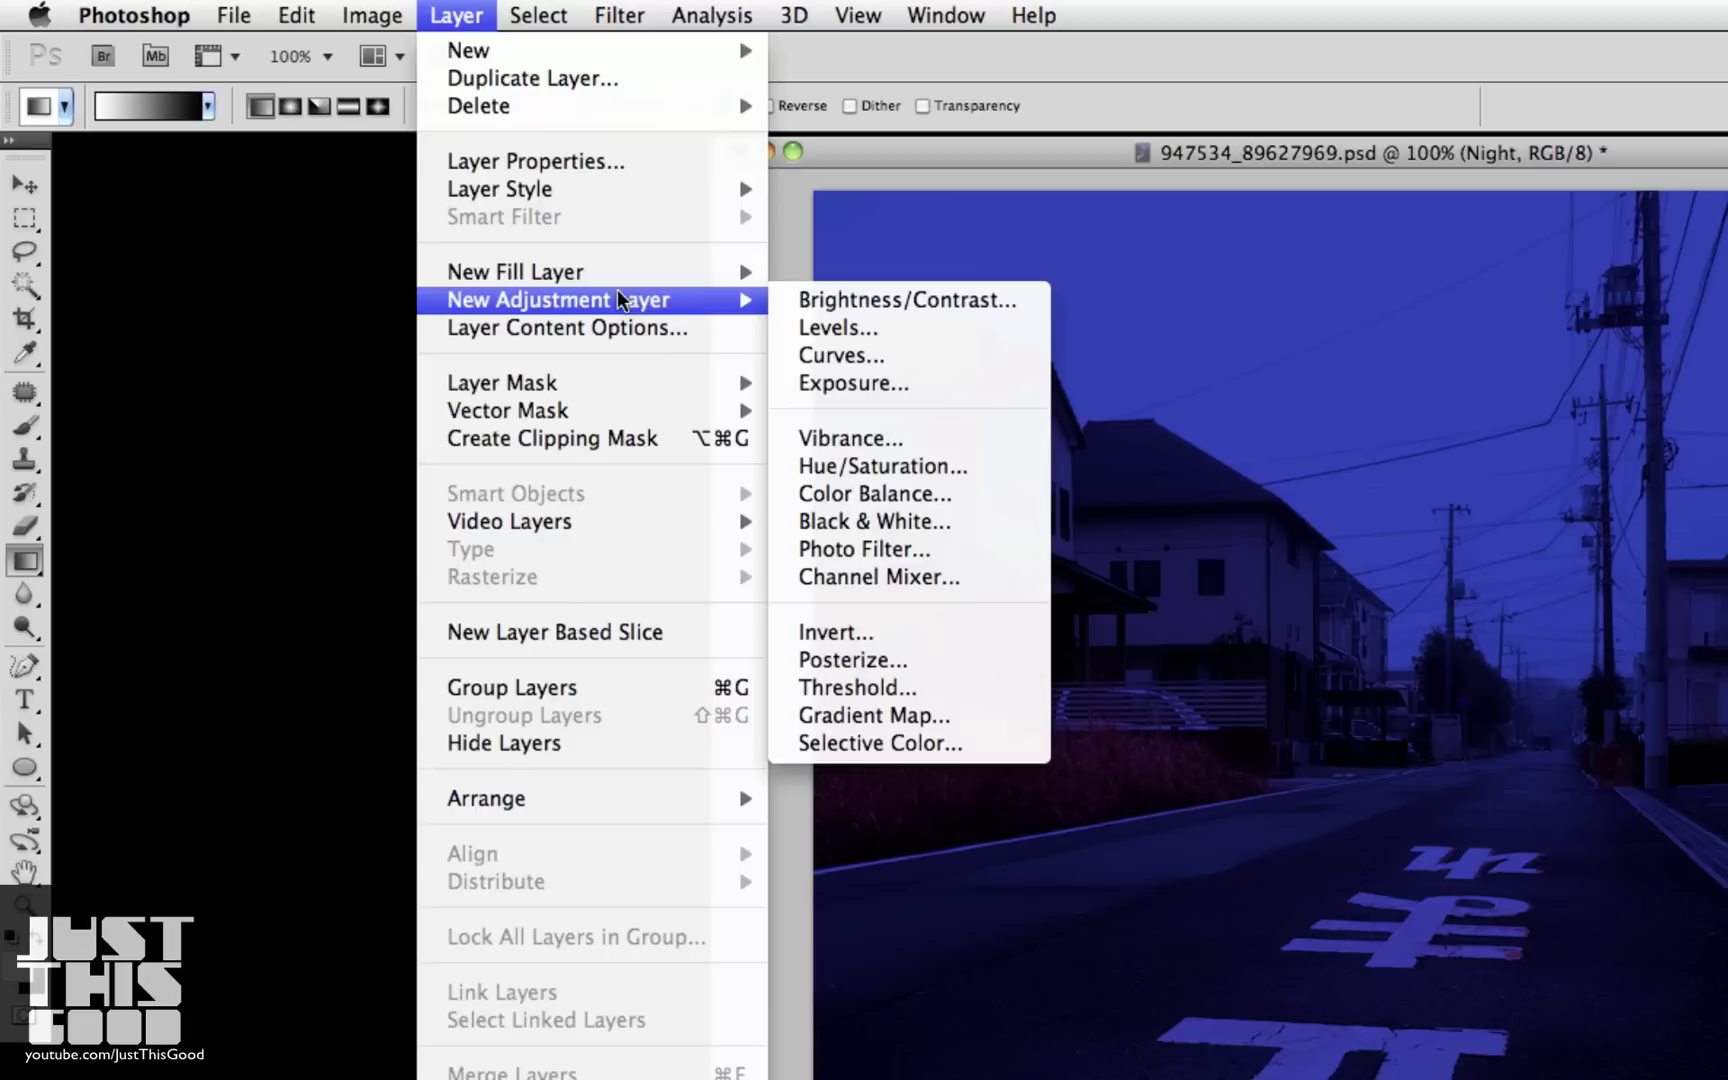
click(981, 716)
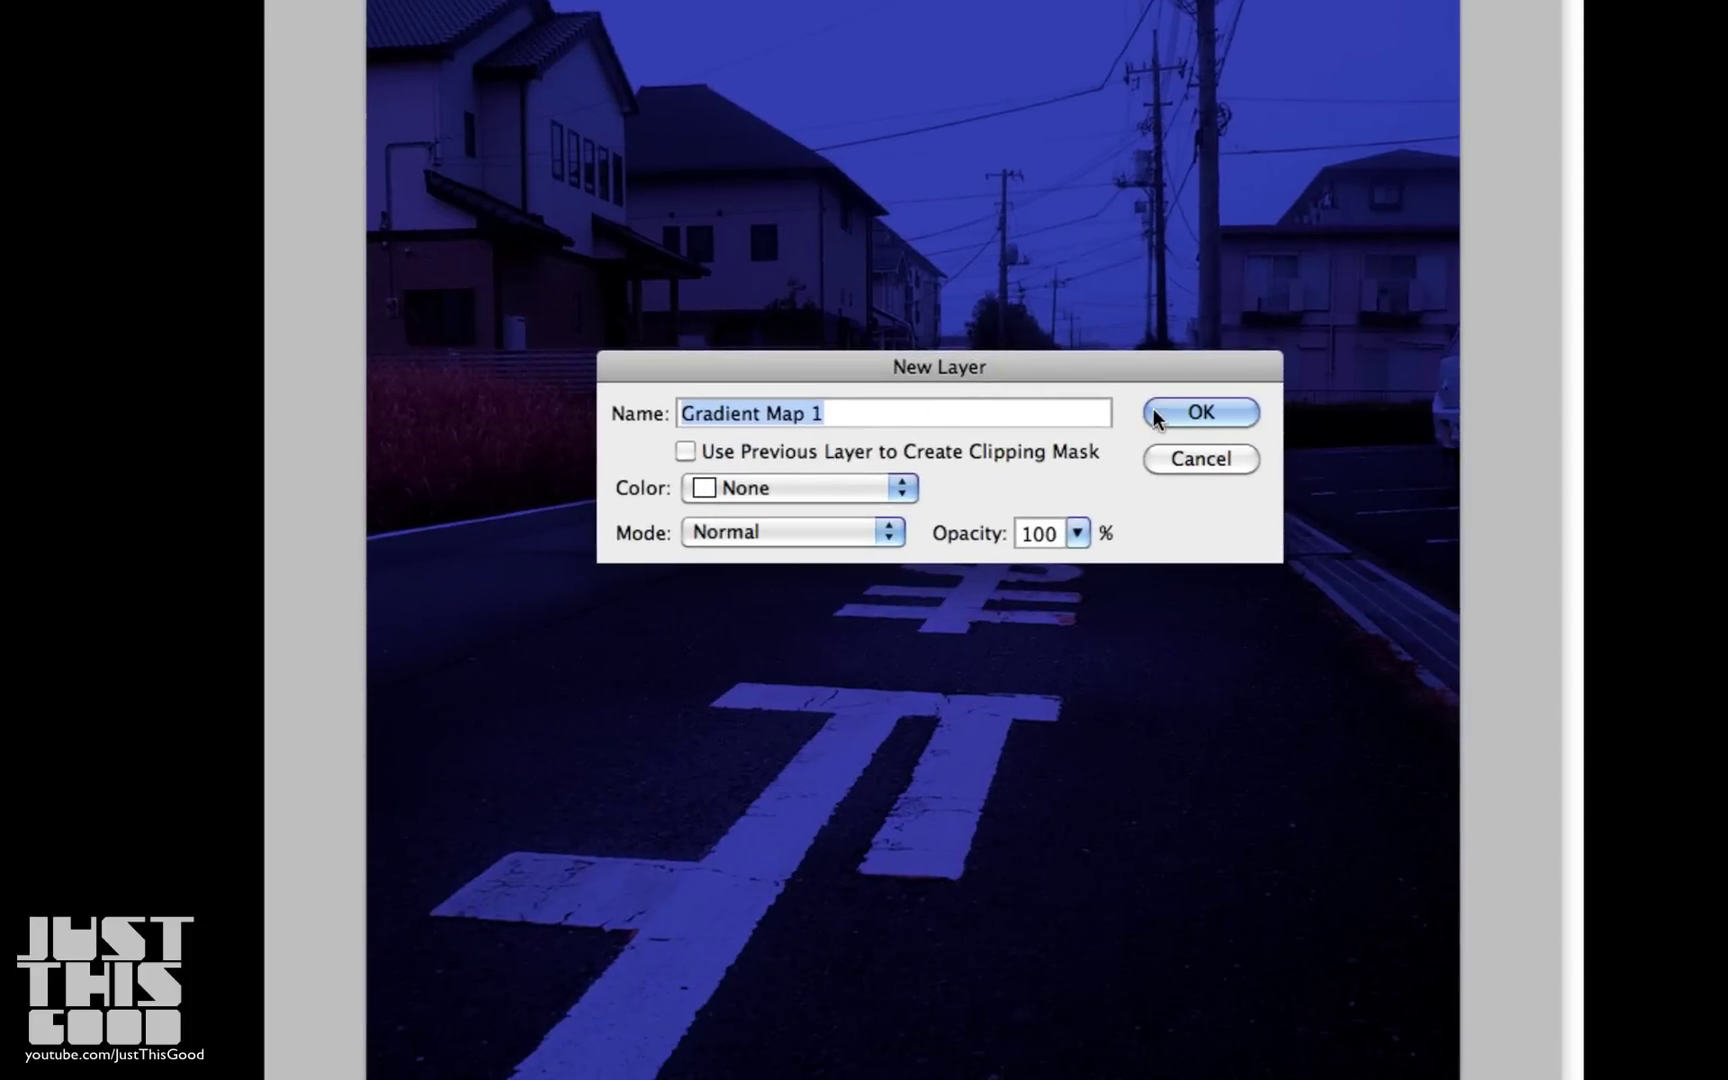
text(Black )
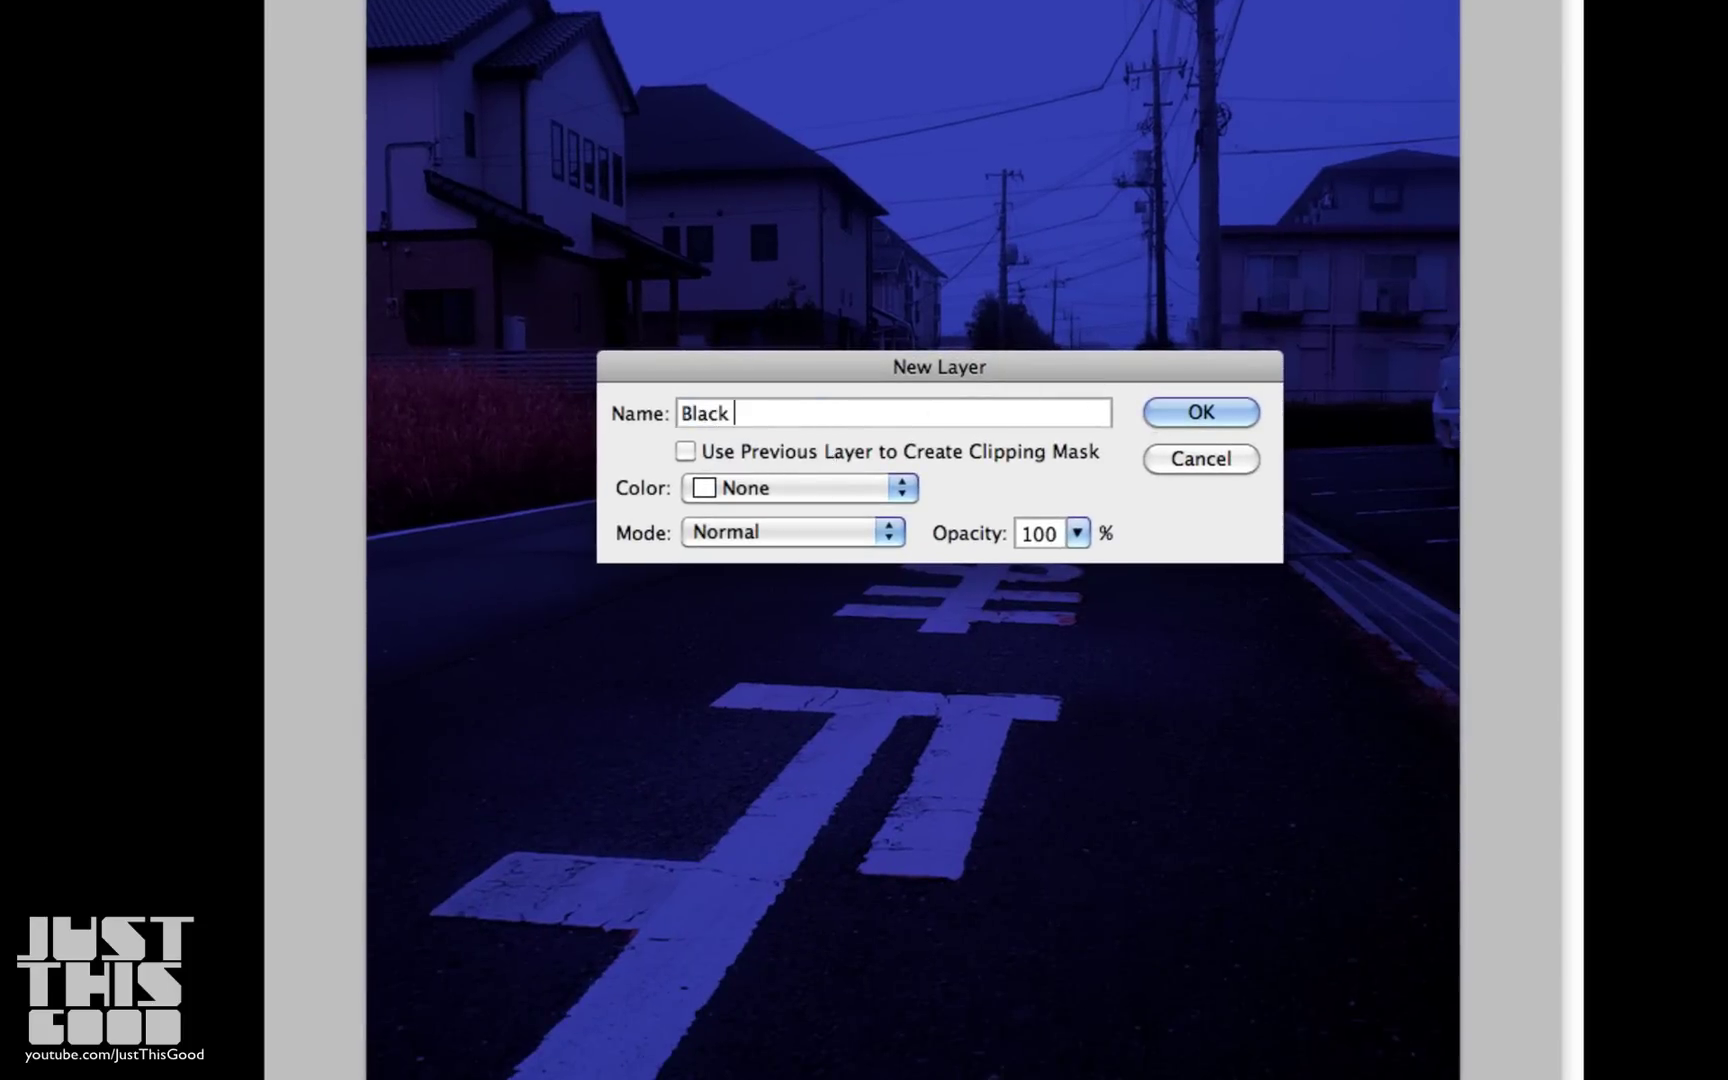
text(And Wh)
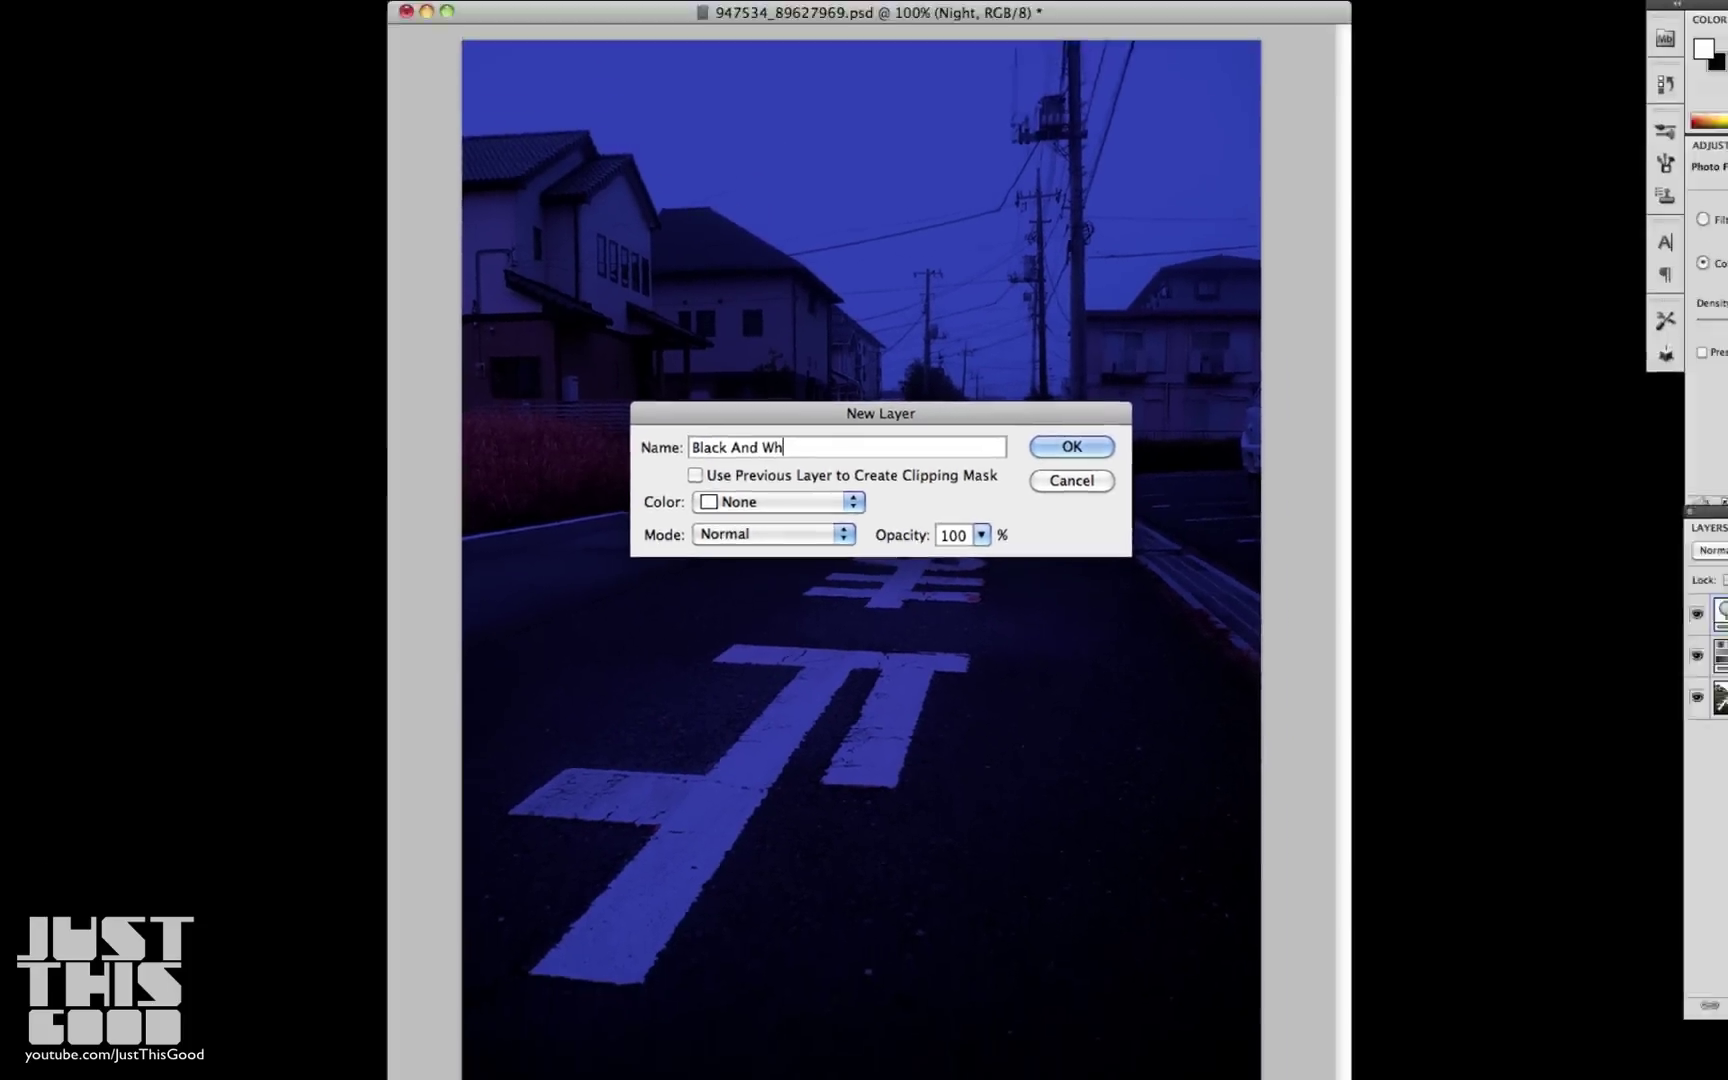
text(ite)
key(Return)
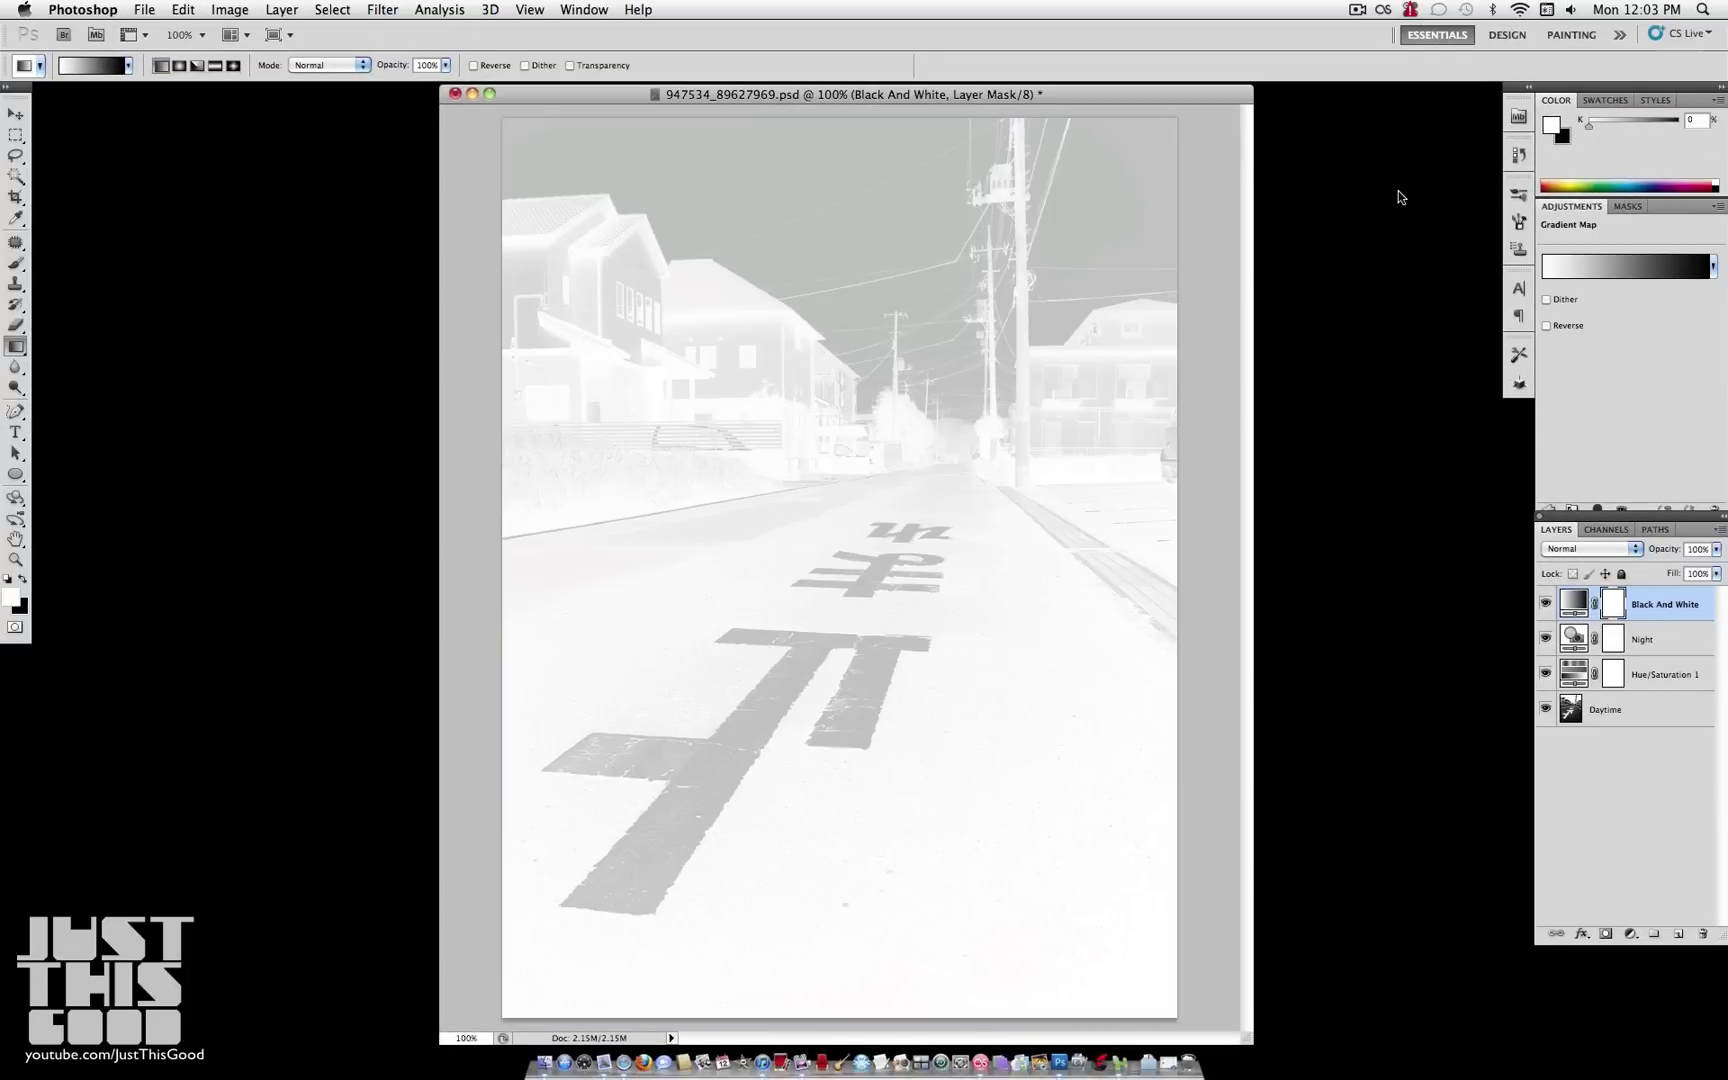
Reset the gradient presets to default, reverse the gradient, and blend it as Multiply.
click(1716, 267)
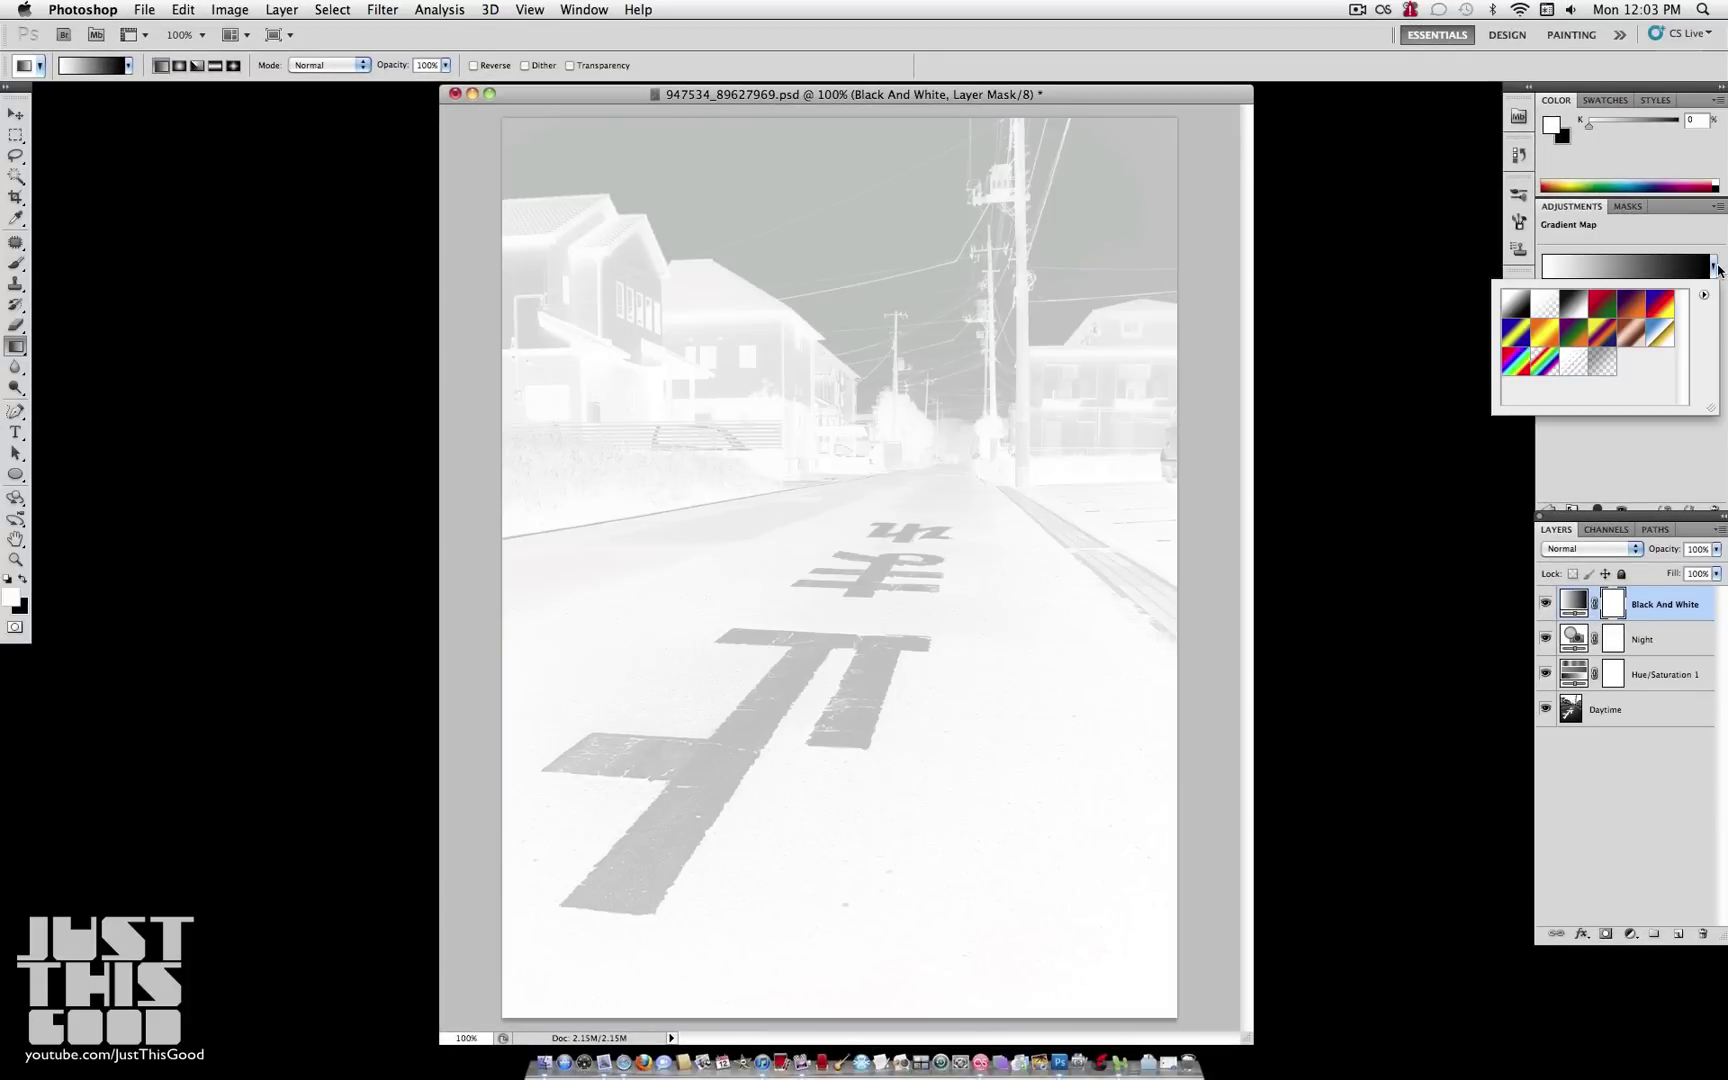
click(1705, 300)
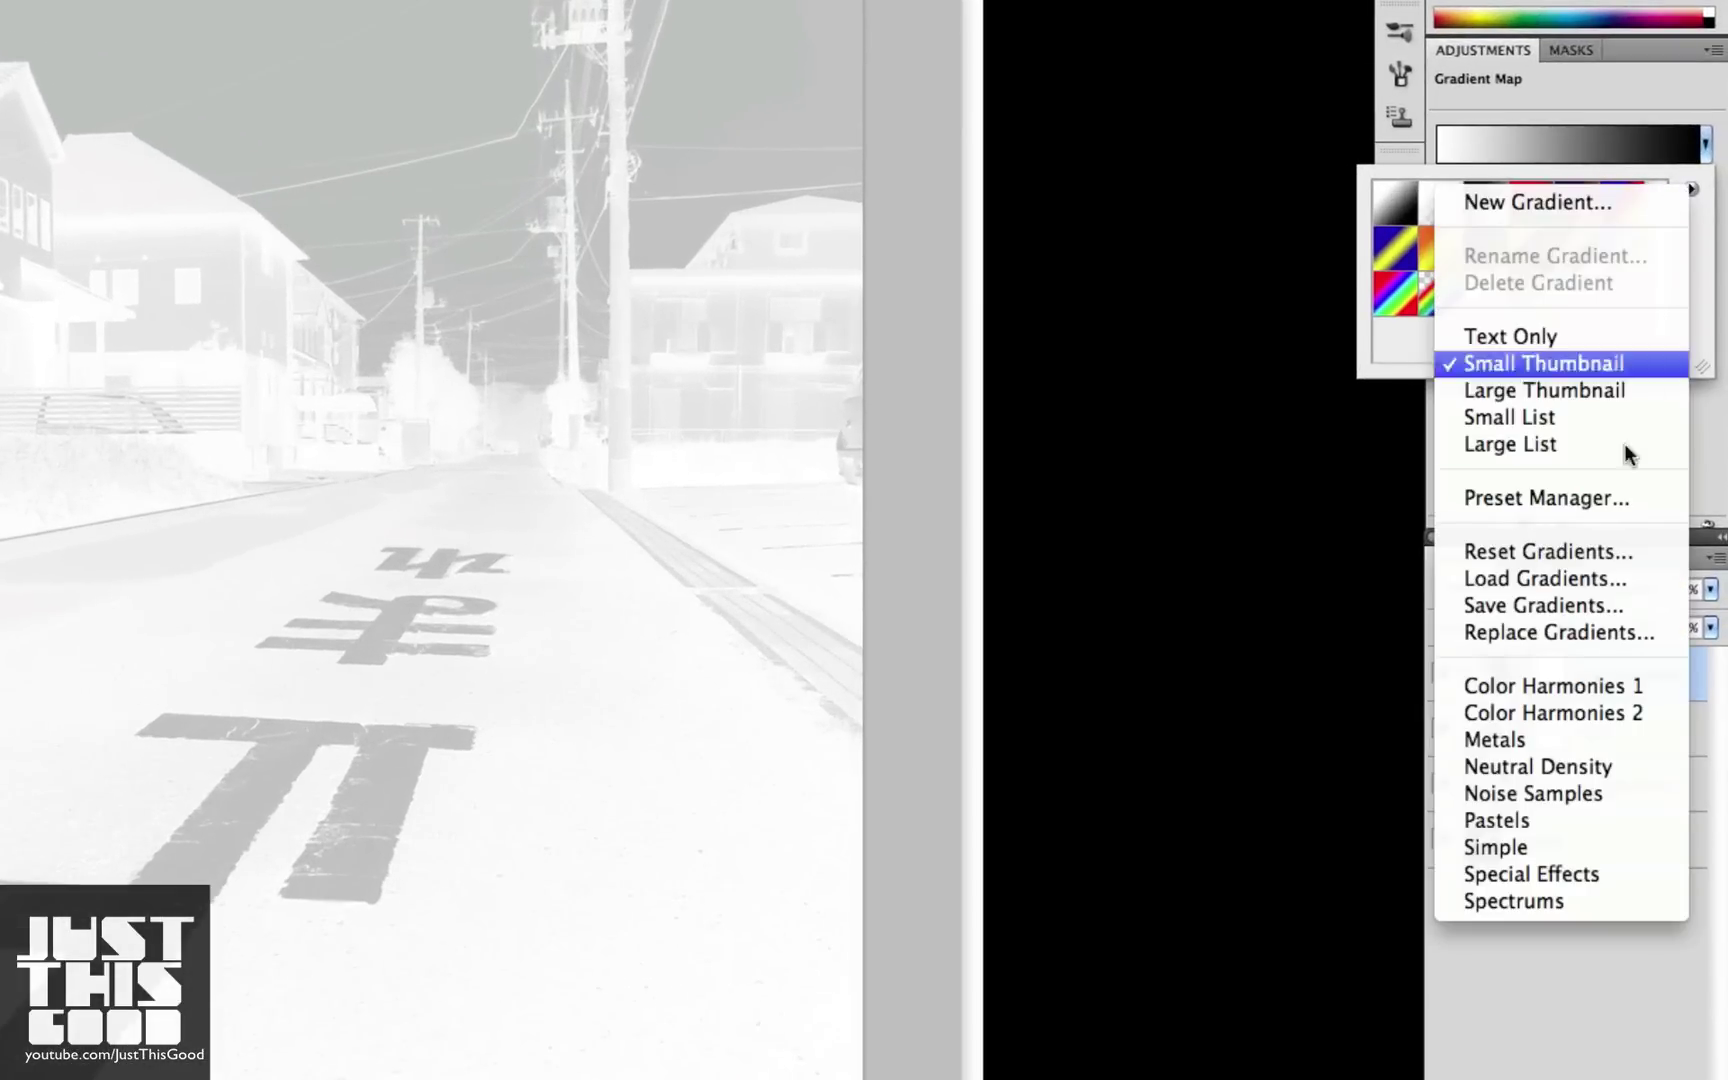
click(1565, 548)
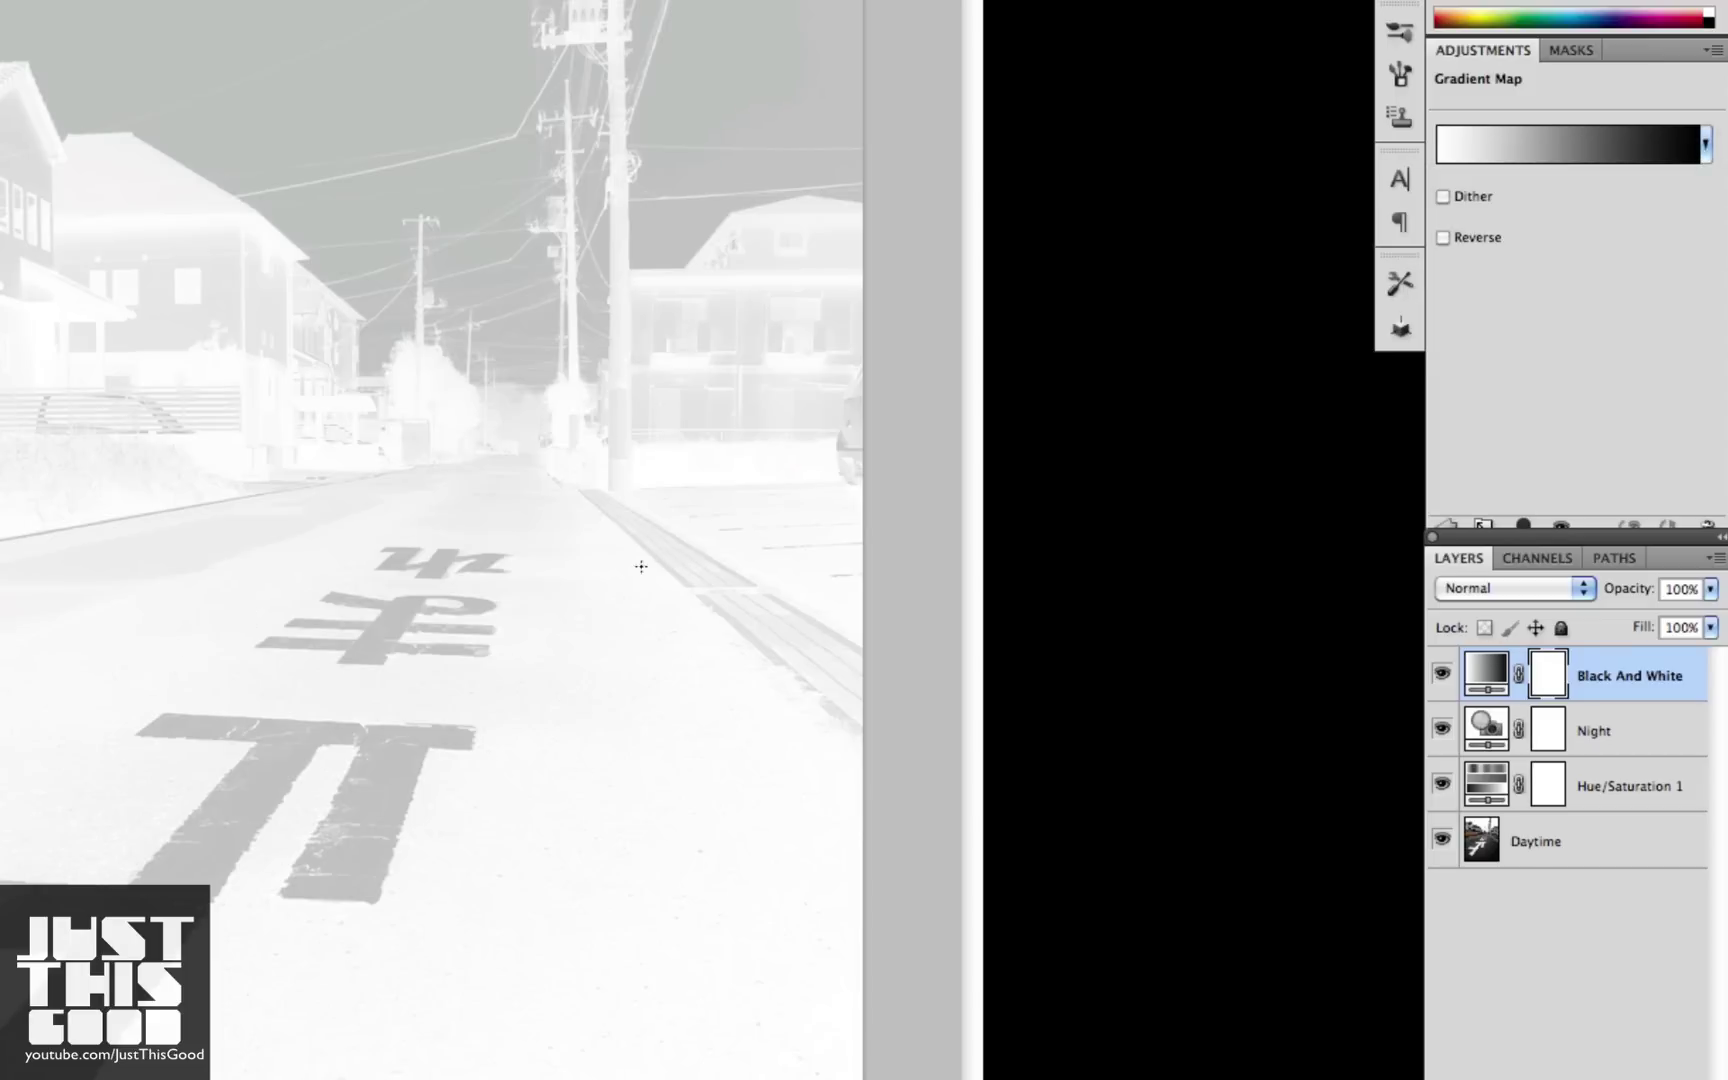
click(1445, 238)
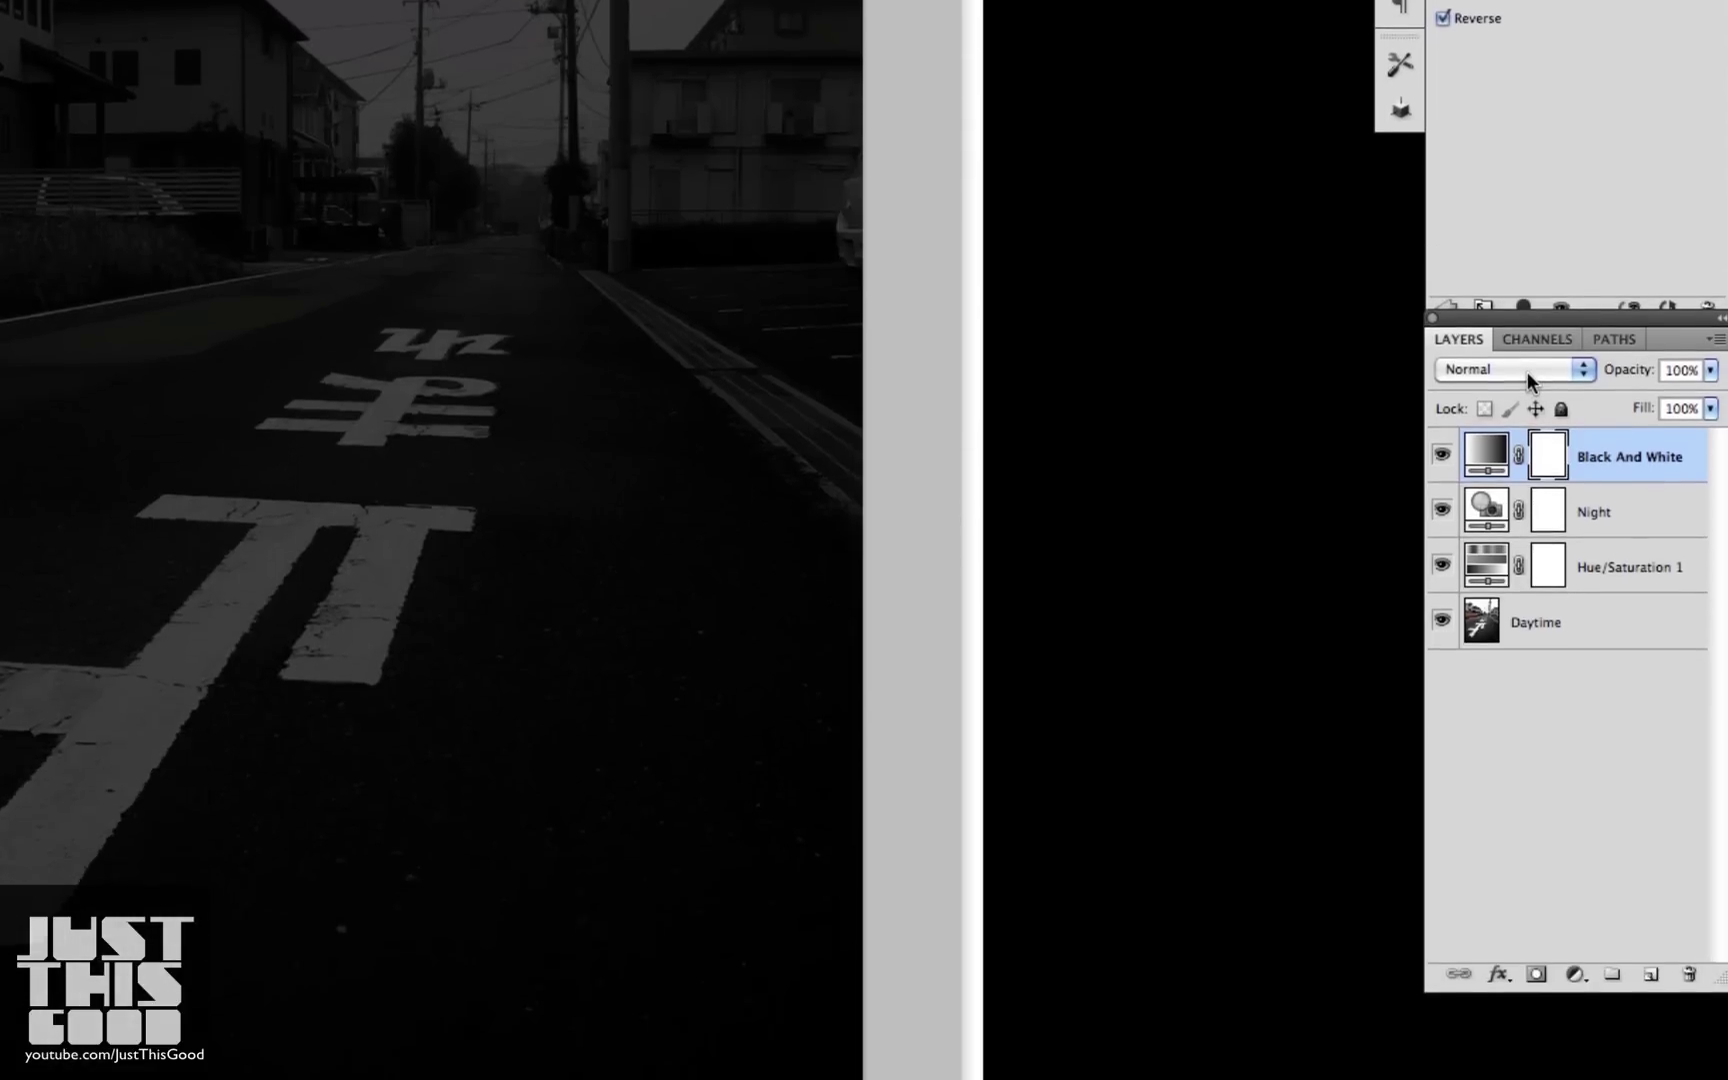
click(1540, 364)
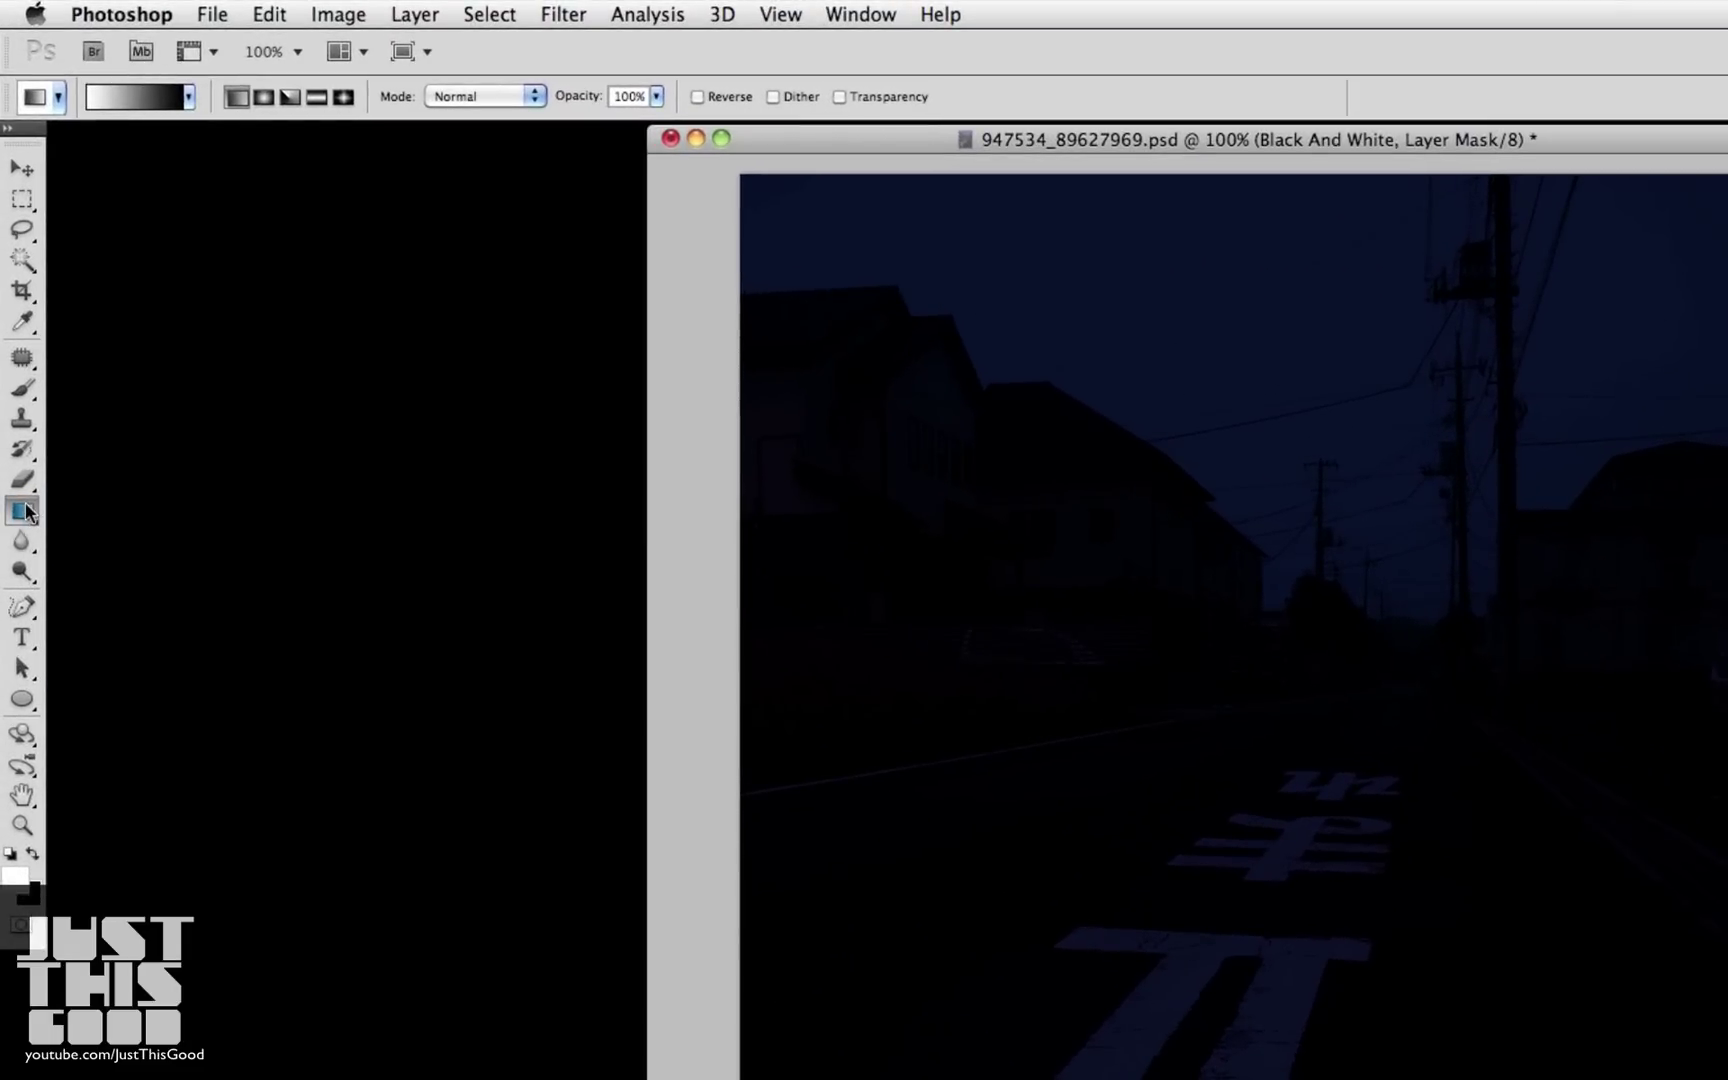
Reset the Gradient tool presets and choose a linear foreground-to-background gradient.
click(188, 97)
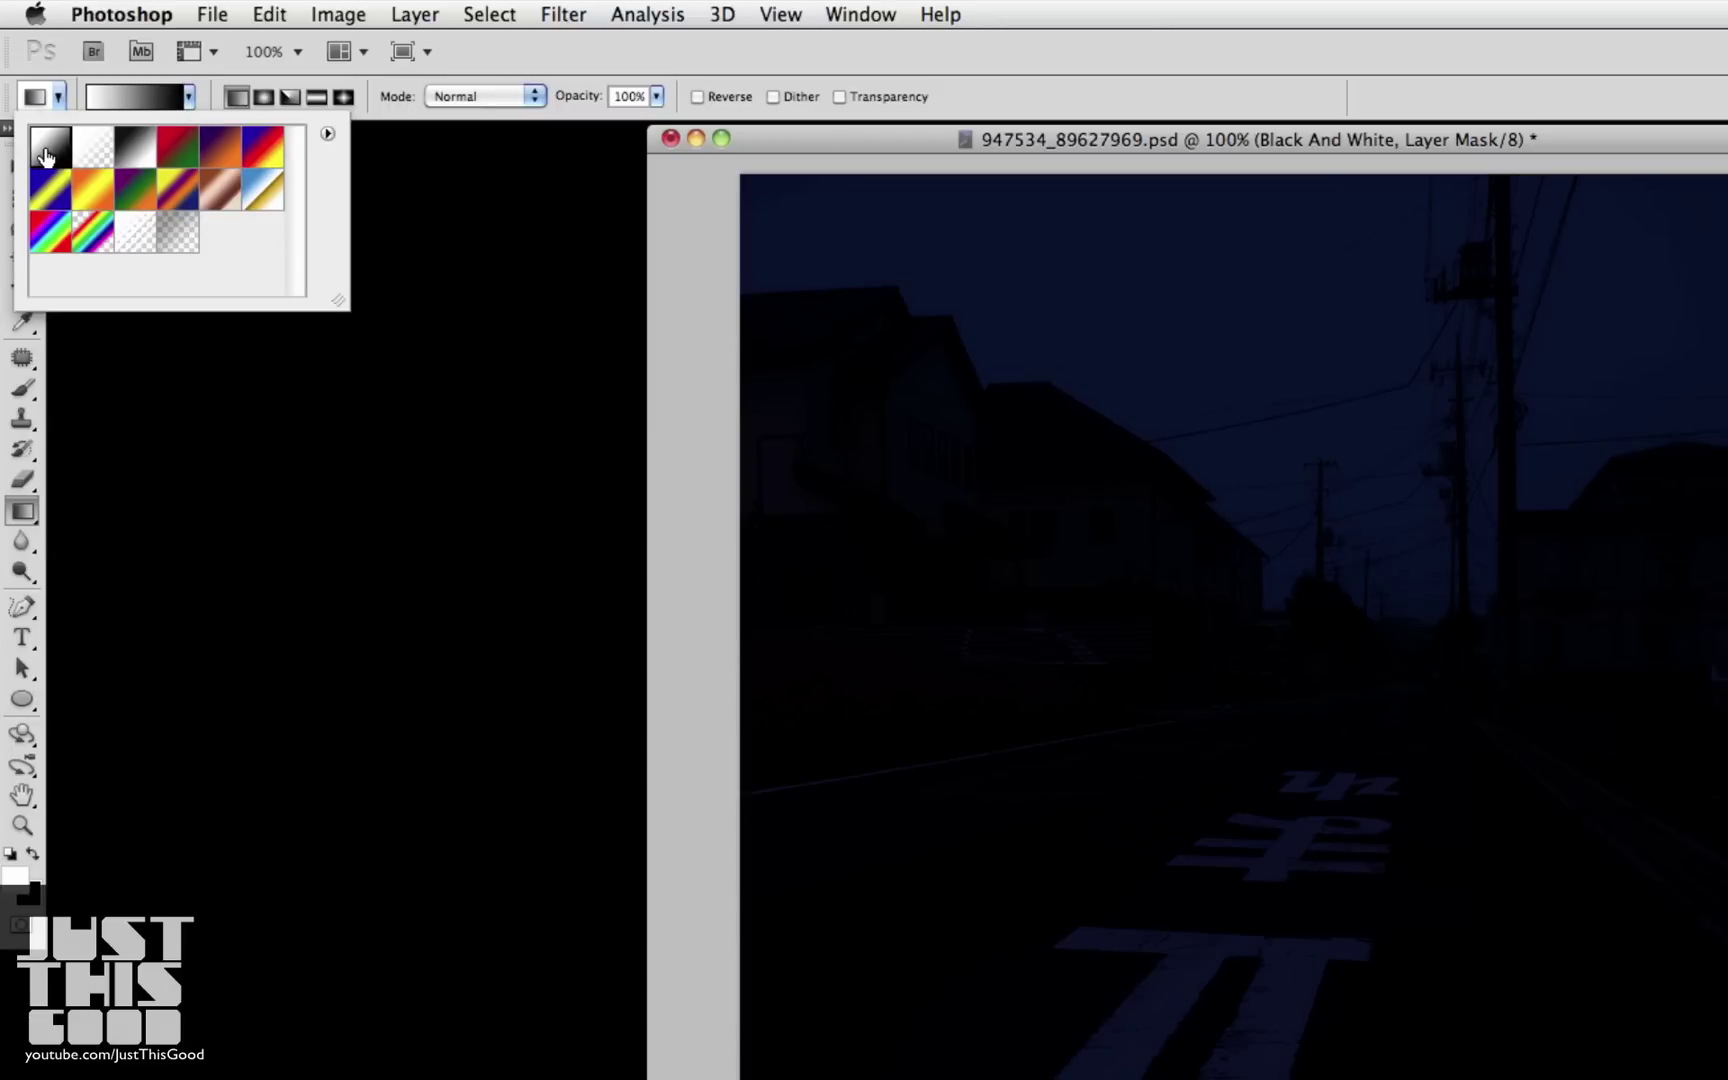
click(327, 133)
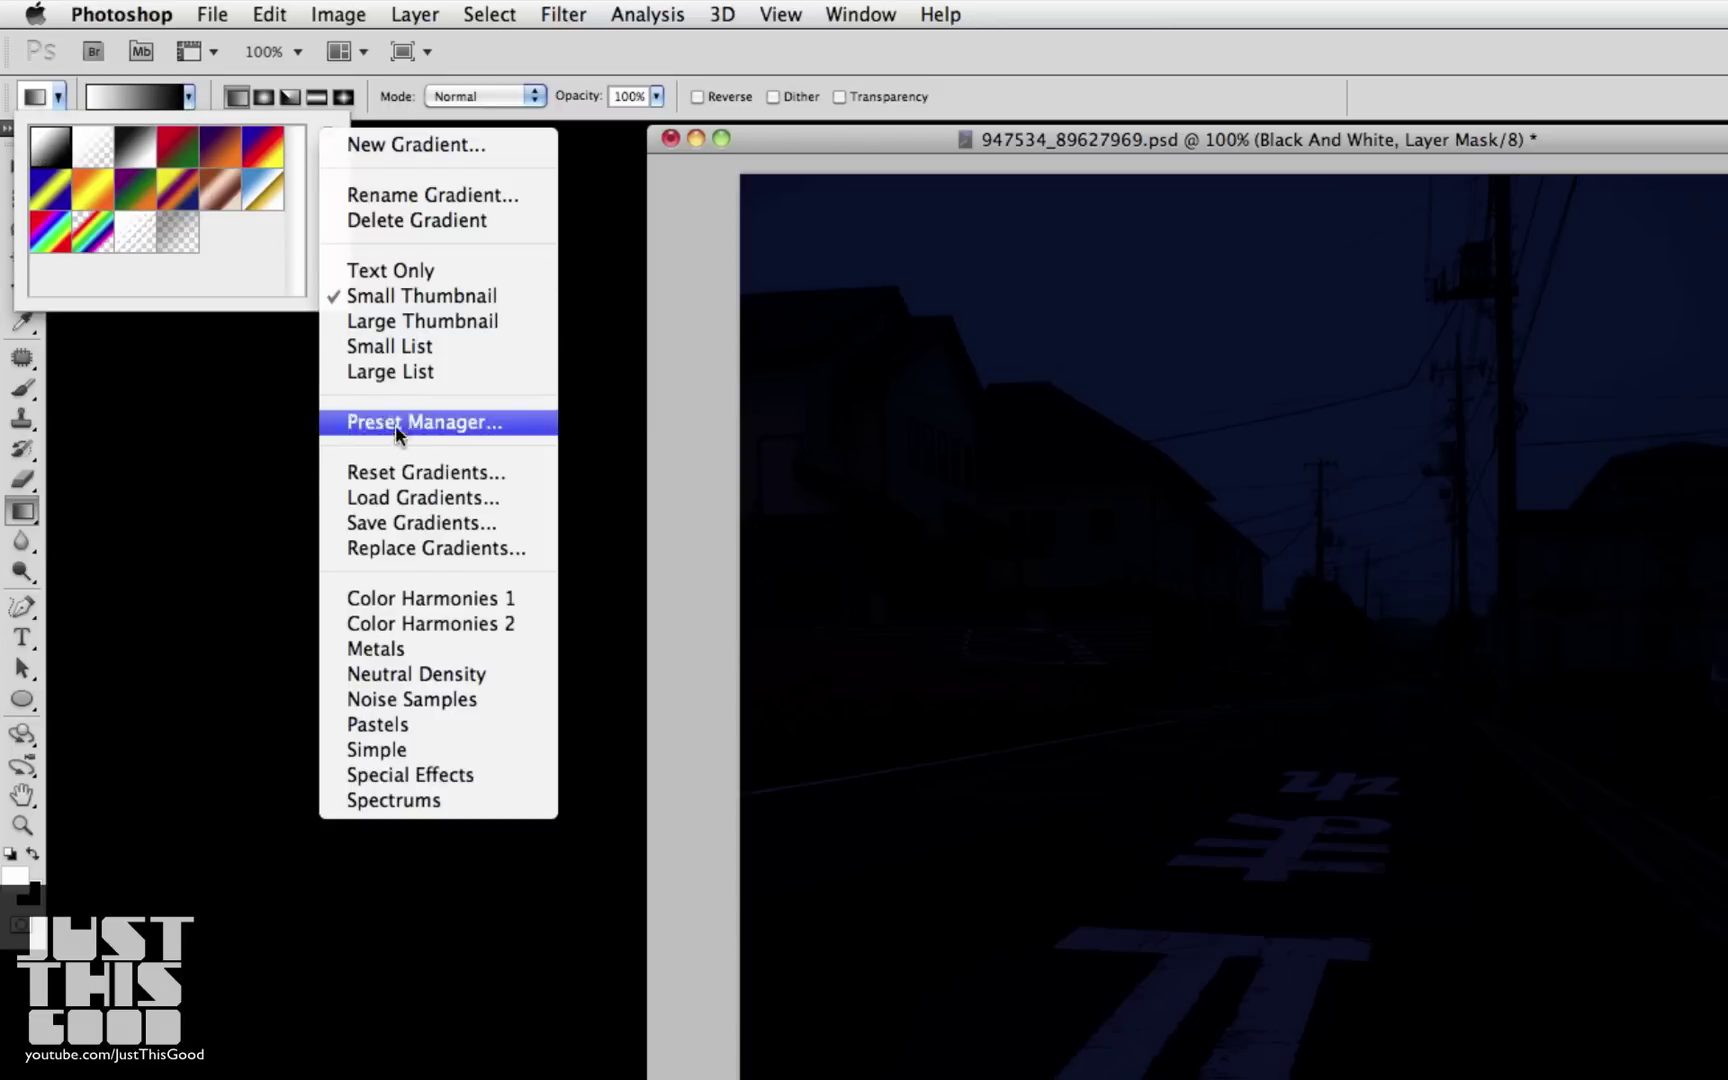
click(412, 467)
click(1481, 519)
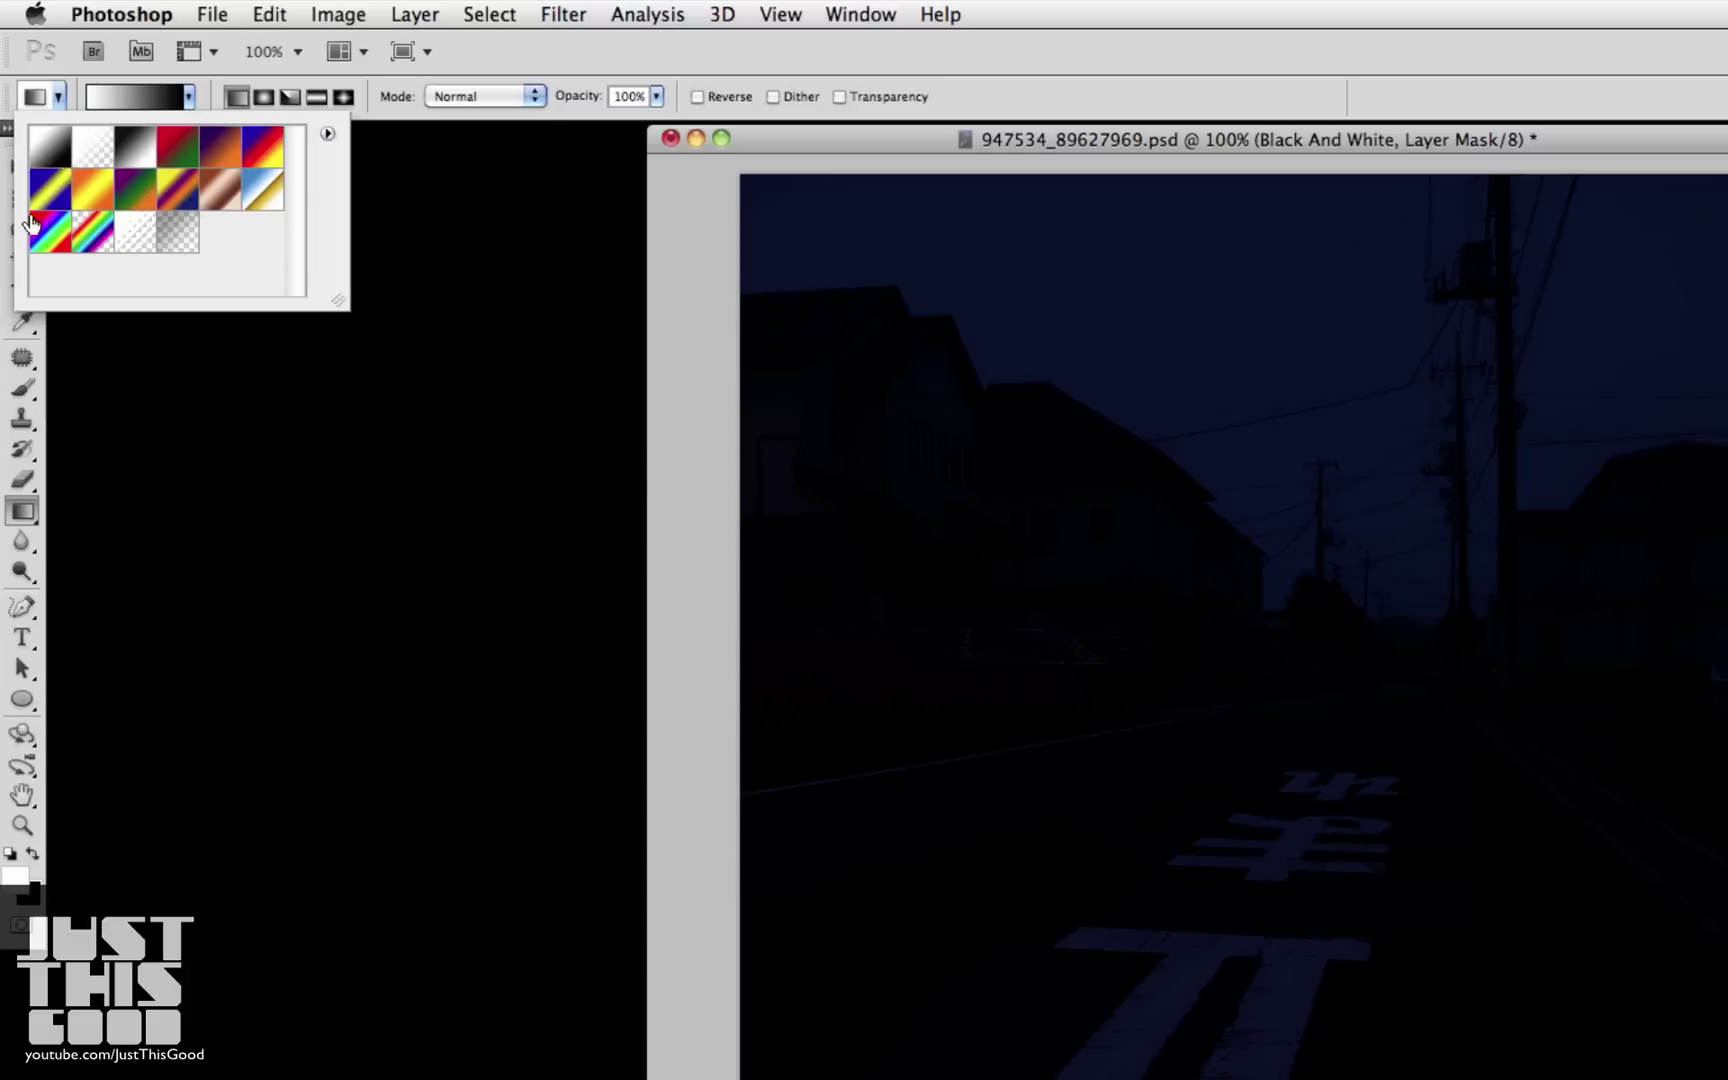
click(49, 147)
click(733, 349)
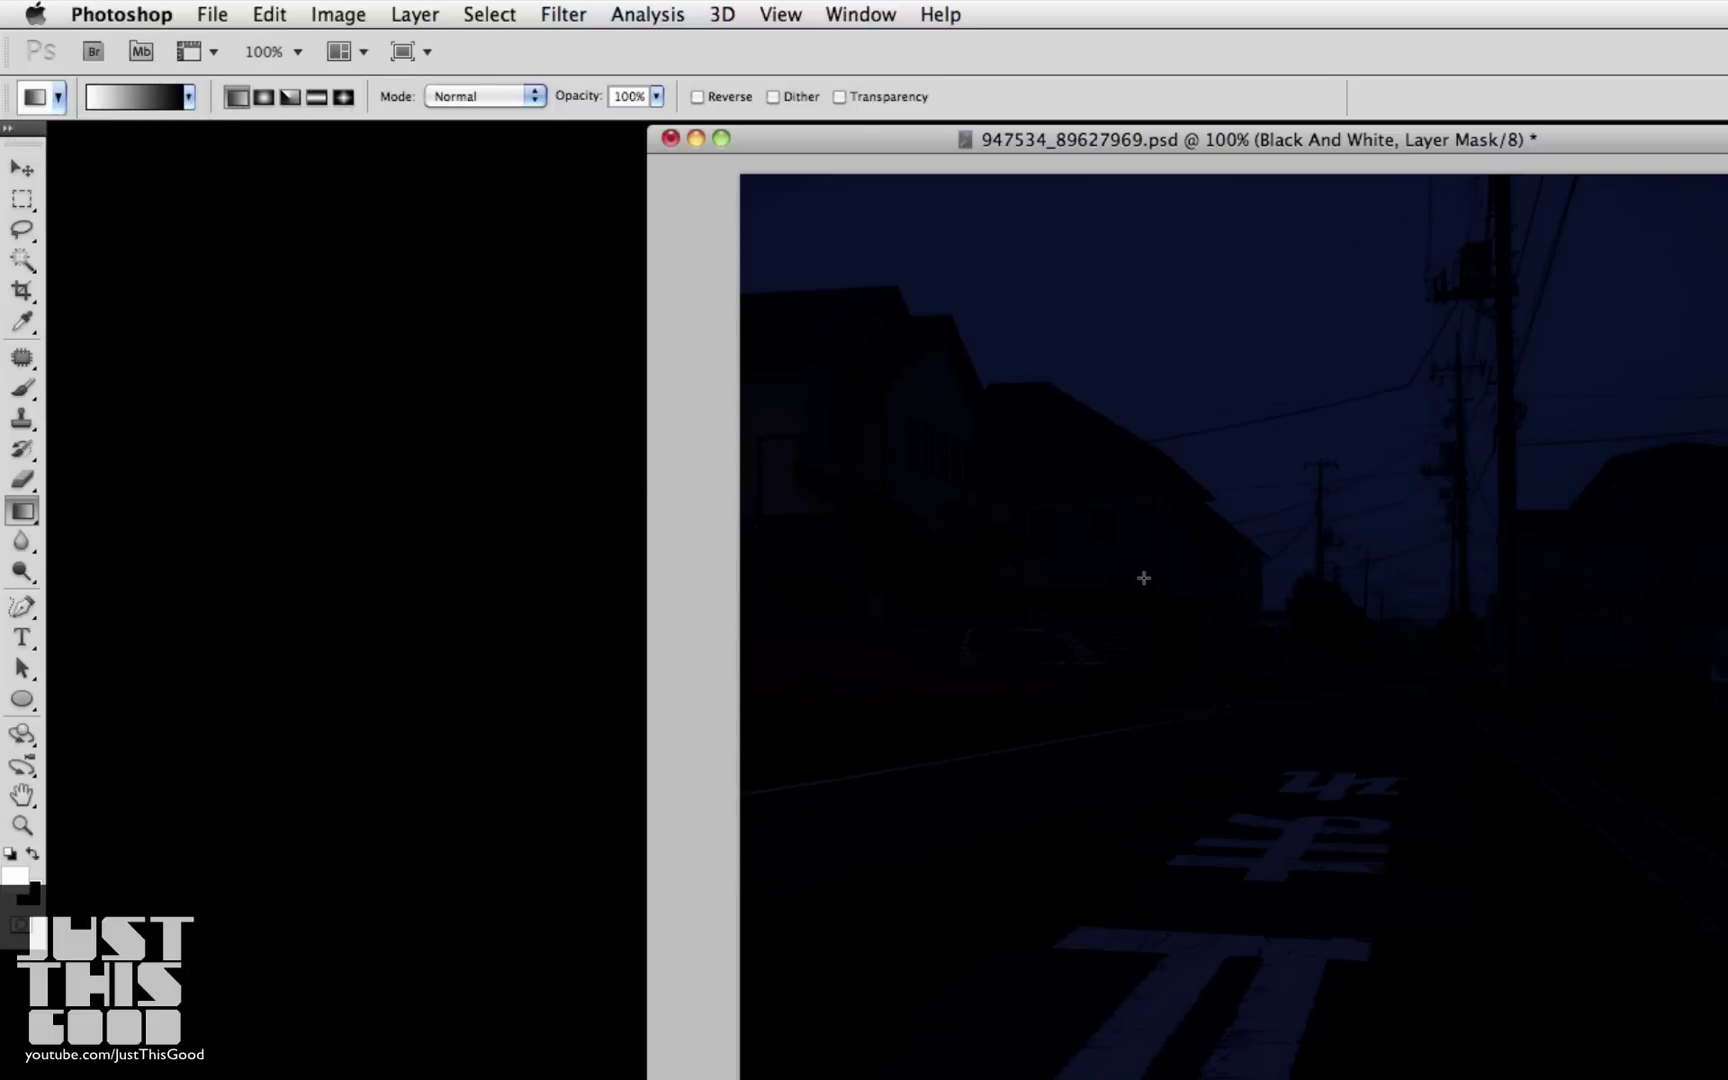
click(243, 97)
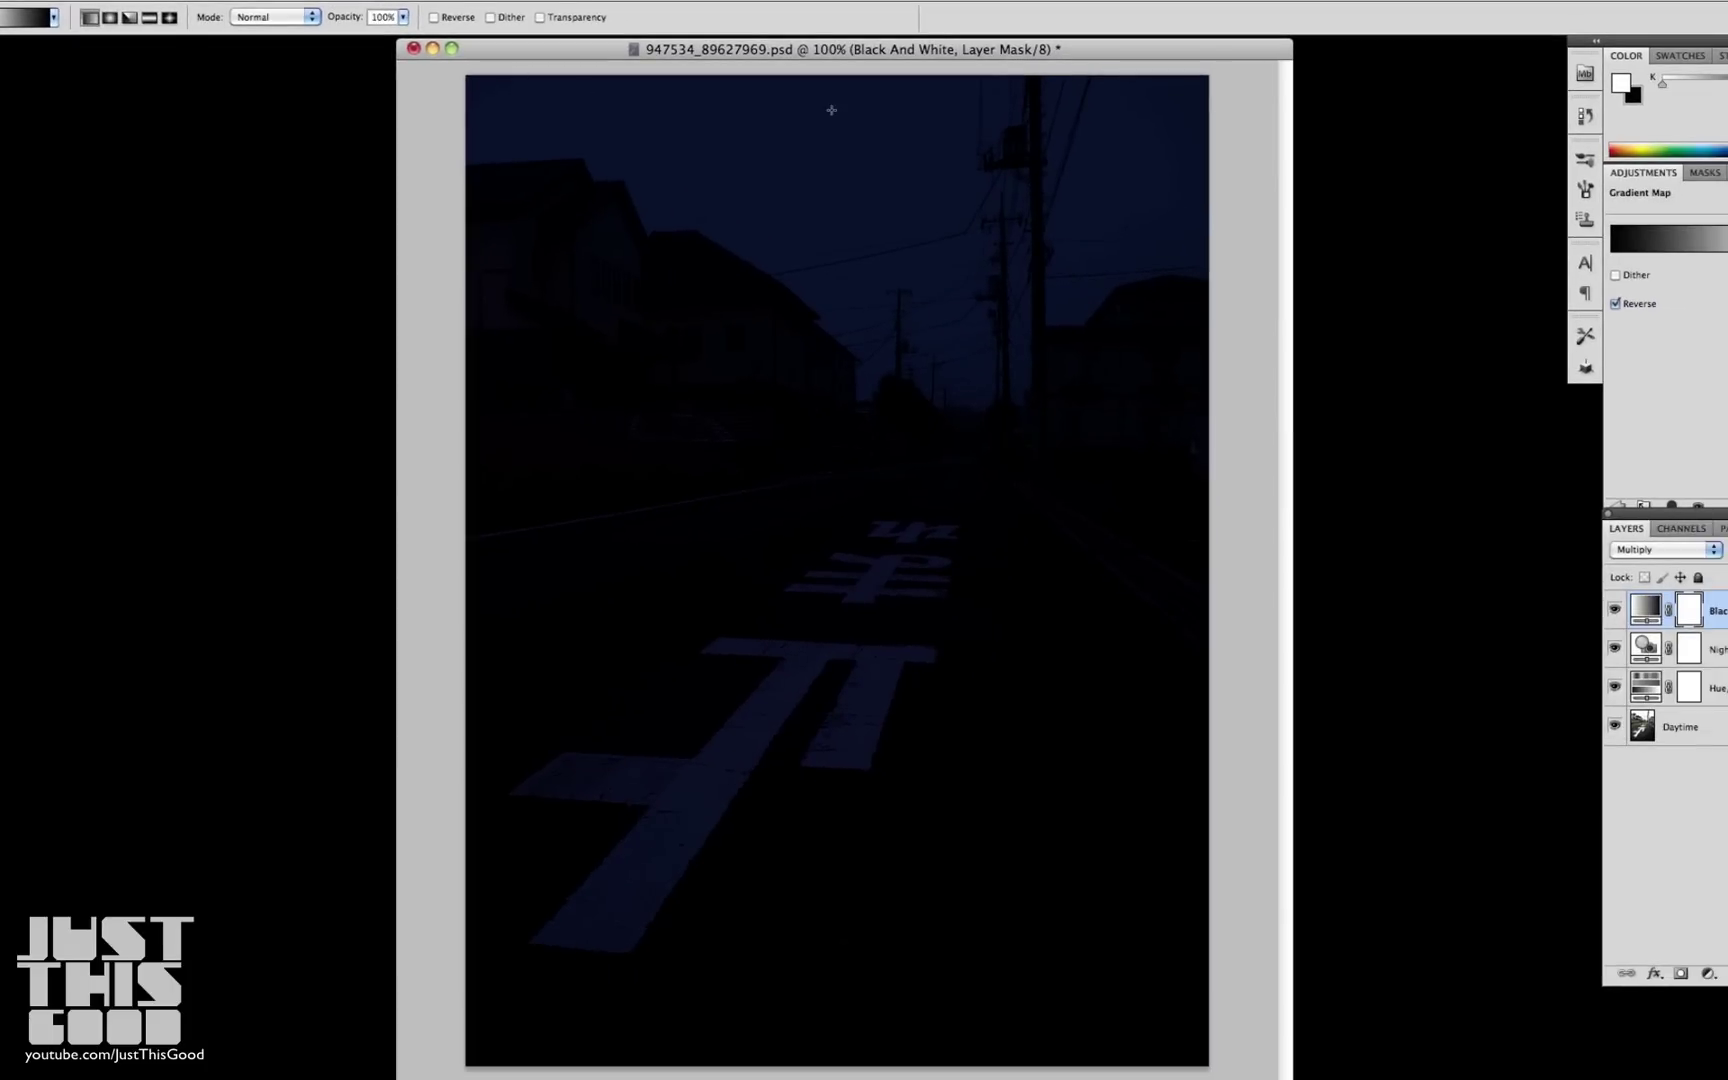
Draw a top-down gradient on the Black And White mask, keeping only the sky dark.
mouse_move(831, 110)
mouse_down()
mouse_move(822, 199)
mouse_move(875, 330)
mouse_up()
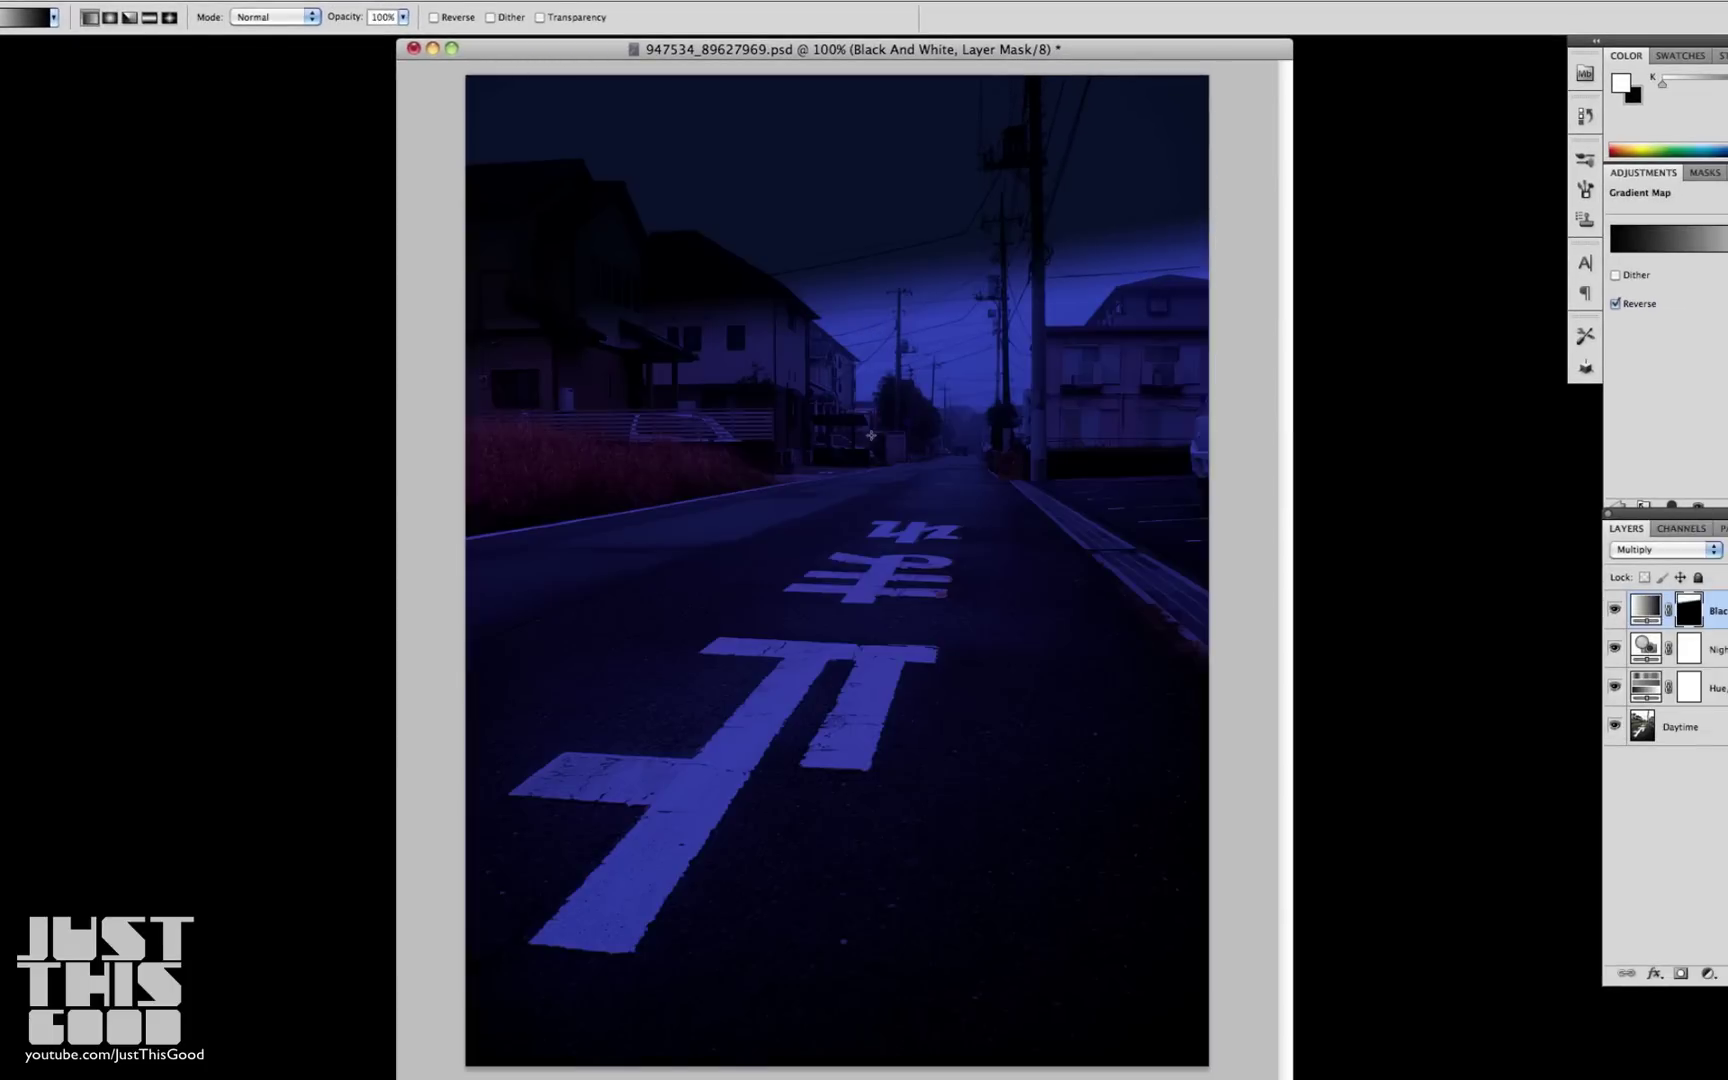
drag(870, 430, 872, 460)
drag(905, 254, 913, 301)
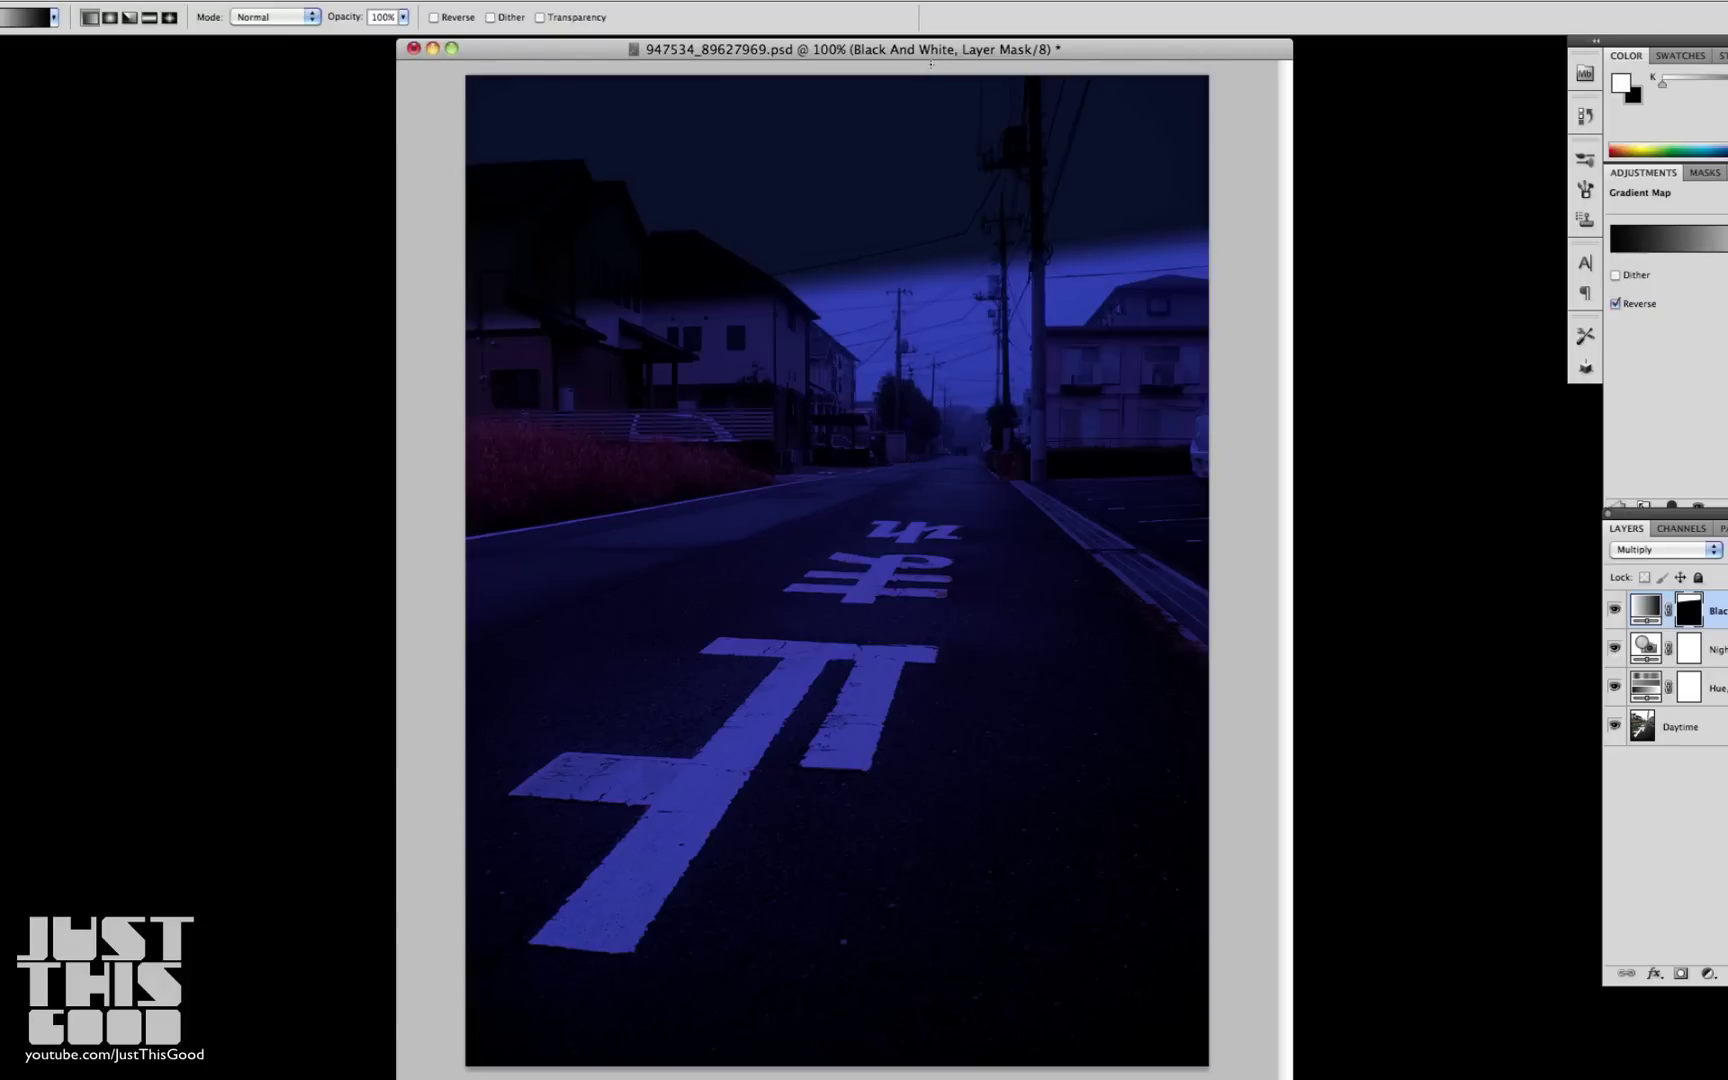
drag(935, 62, 982, 380)
drag(1017, 455, 1019, 464)
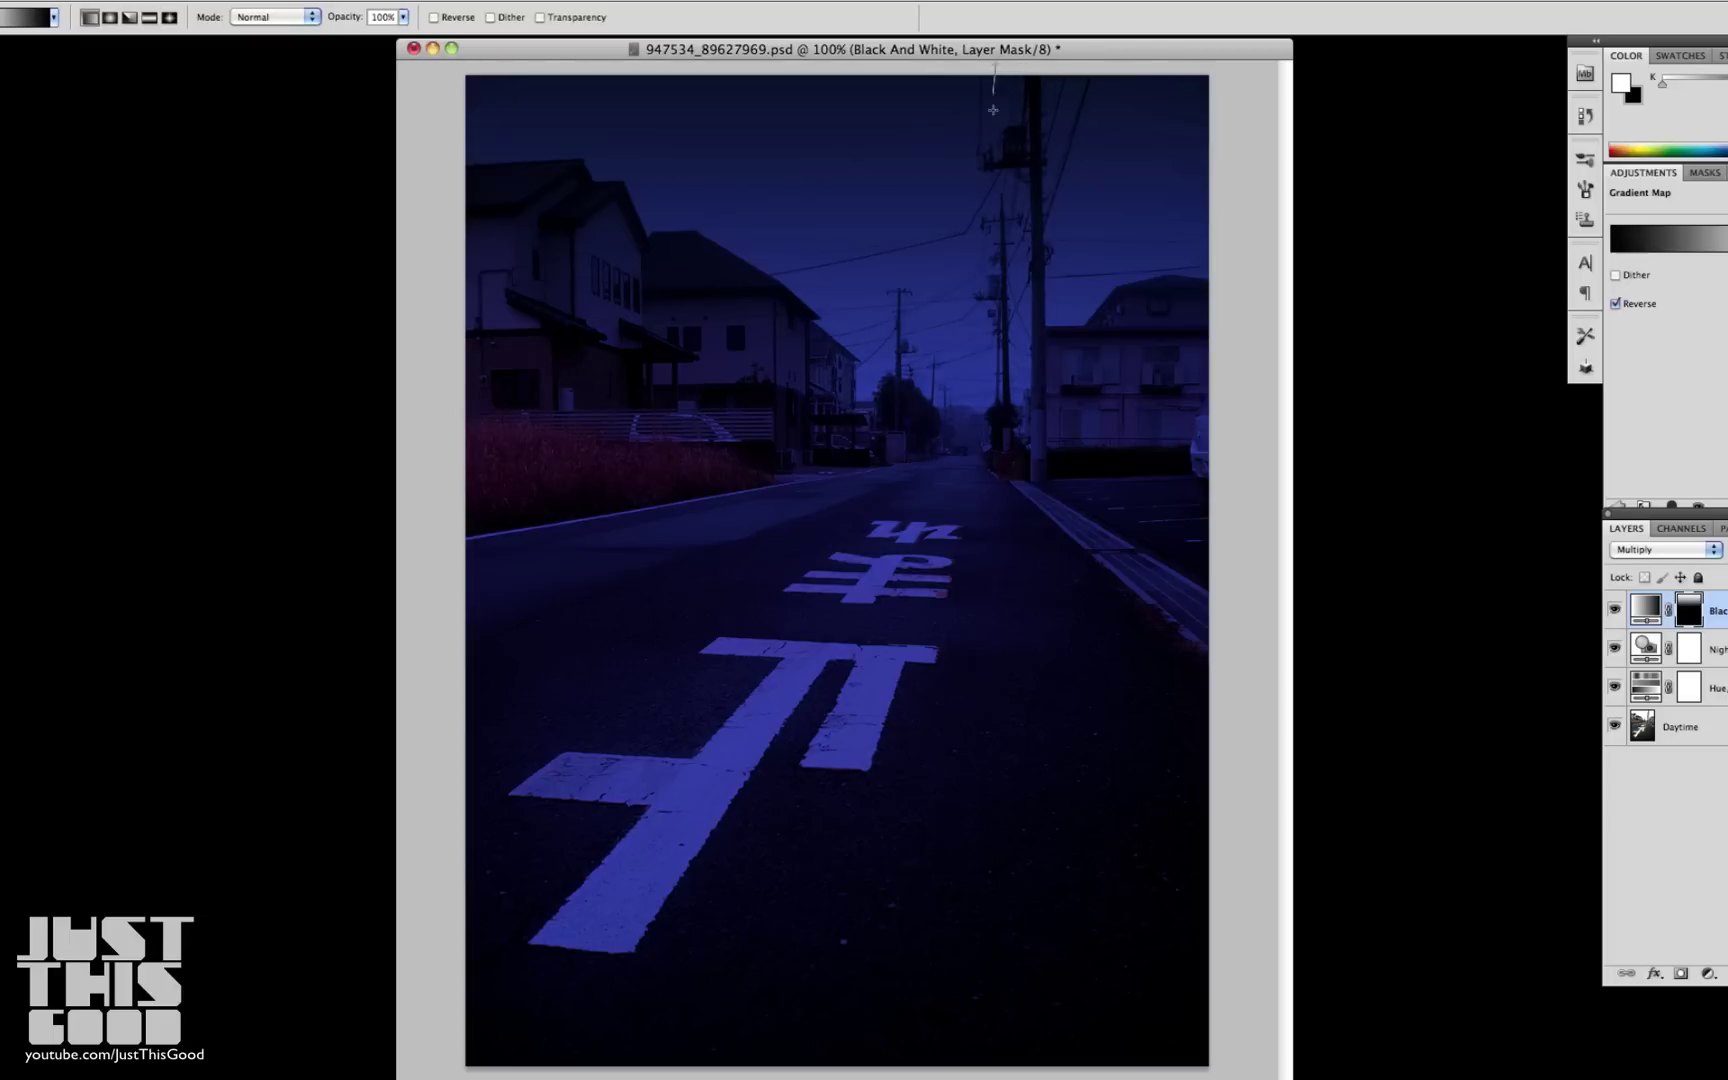
drag(993, 110, 964, 453)
drag(947, 160, 980, 475)
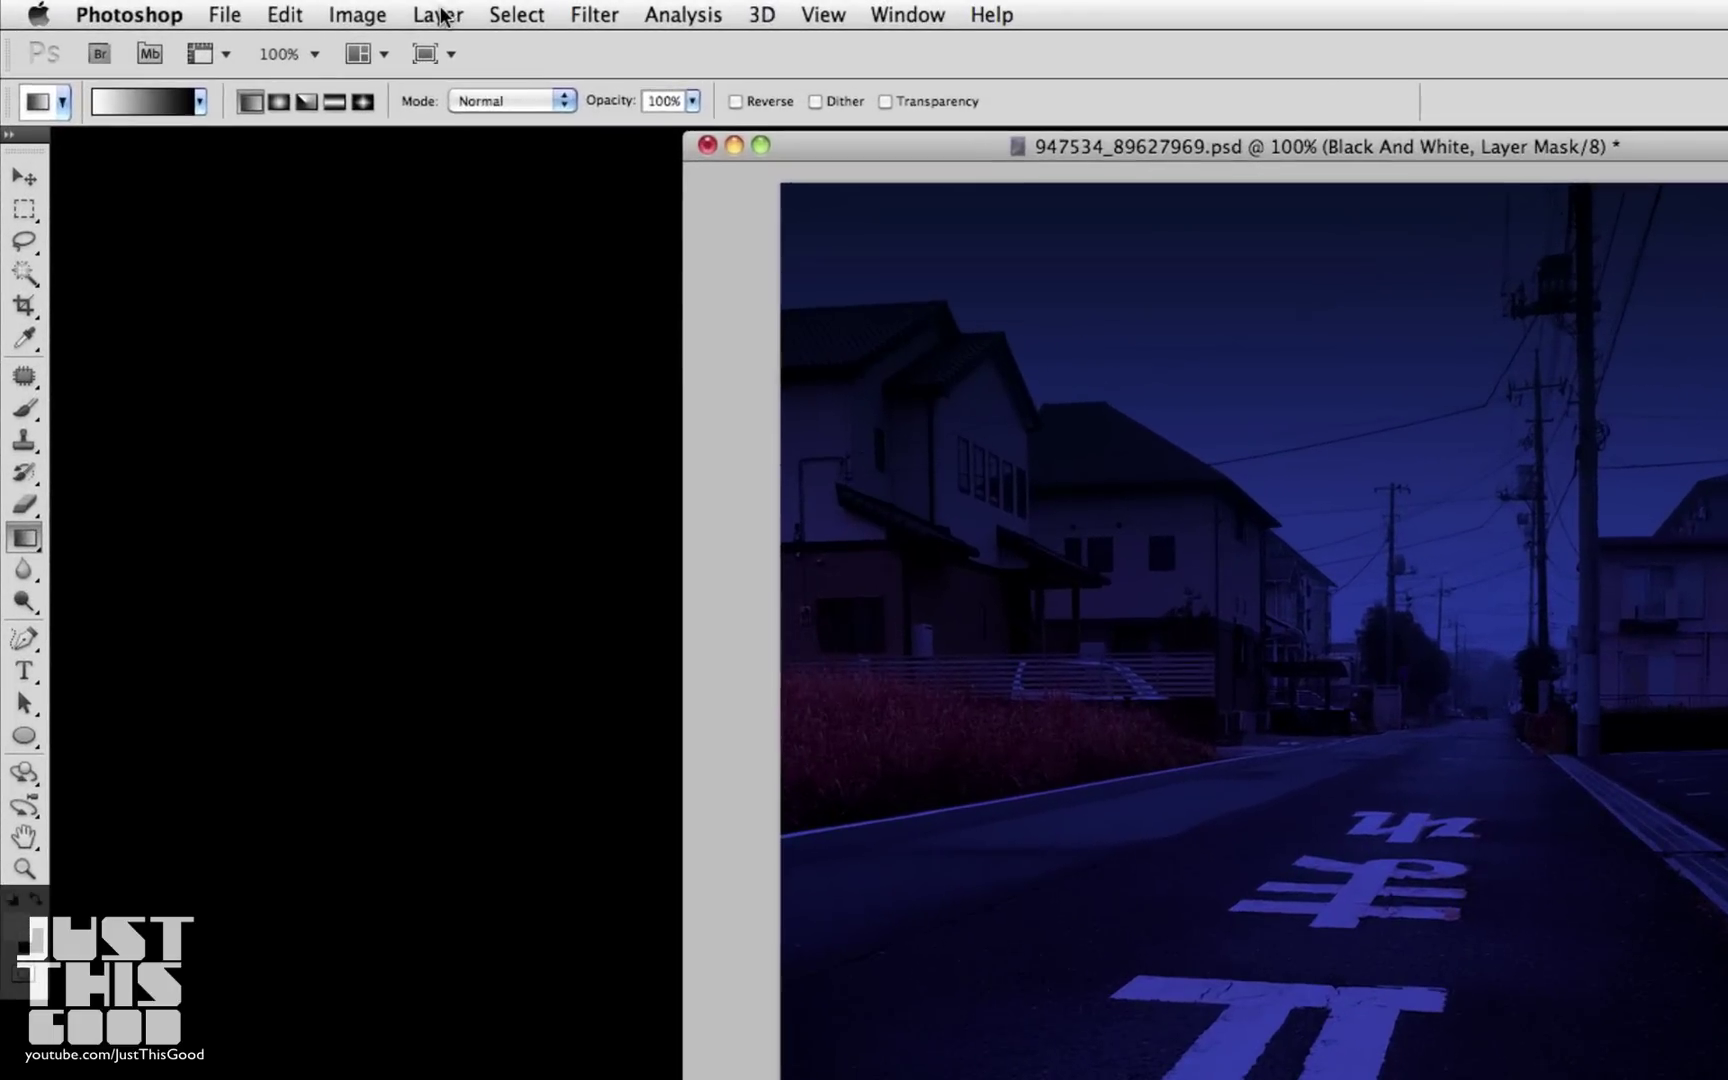
Create a new empty layer named Stars and select the Brush tool.
click(281, 9)
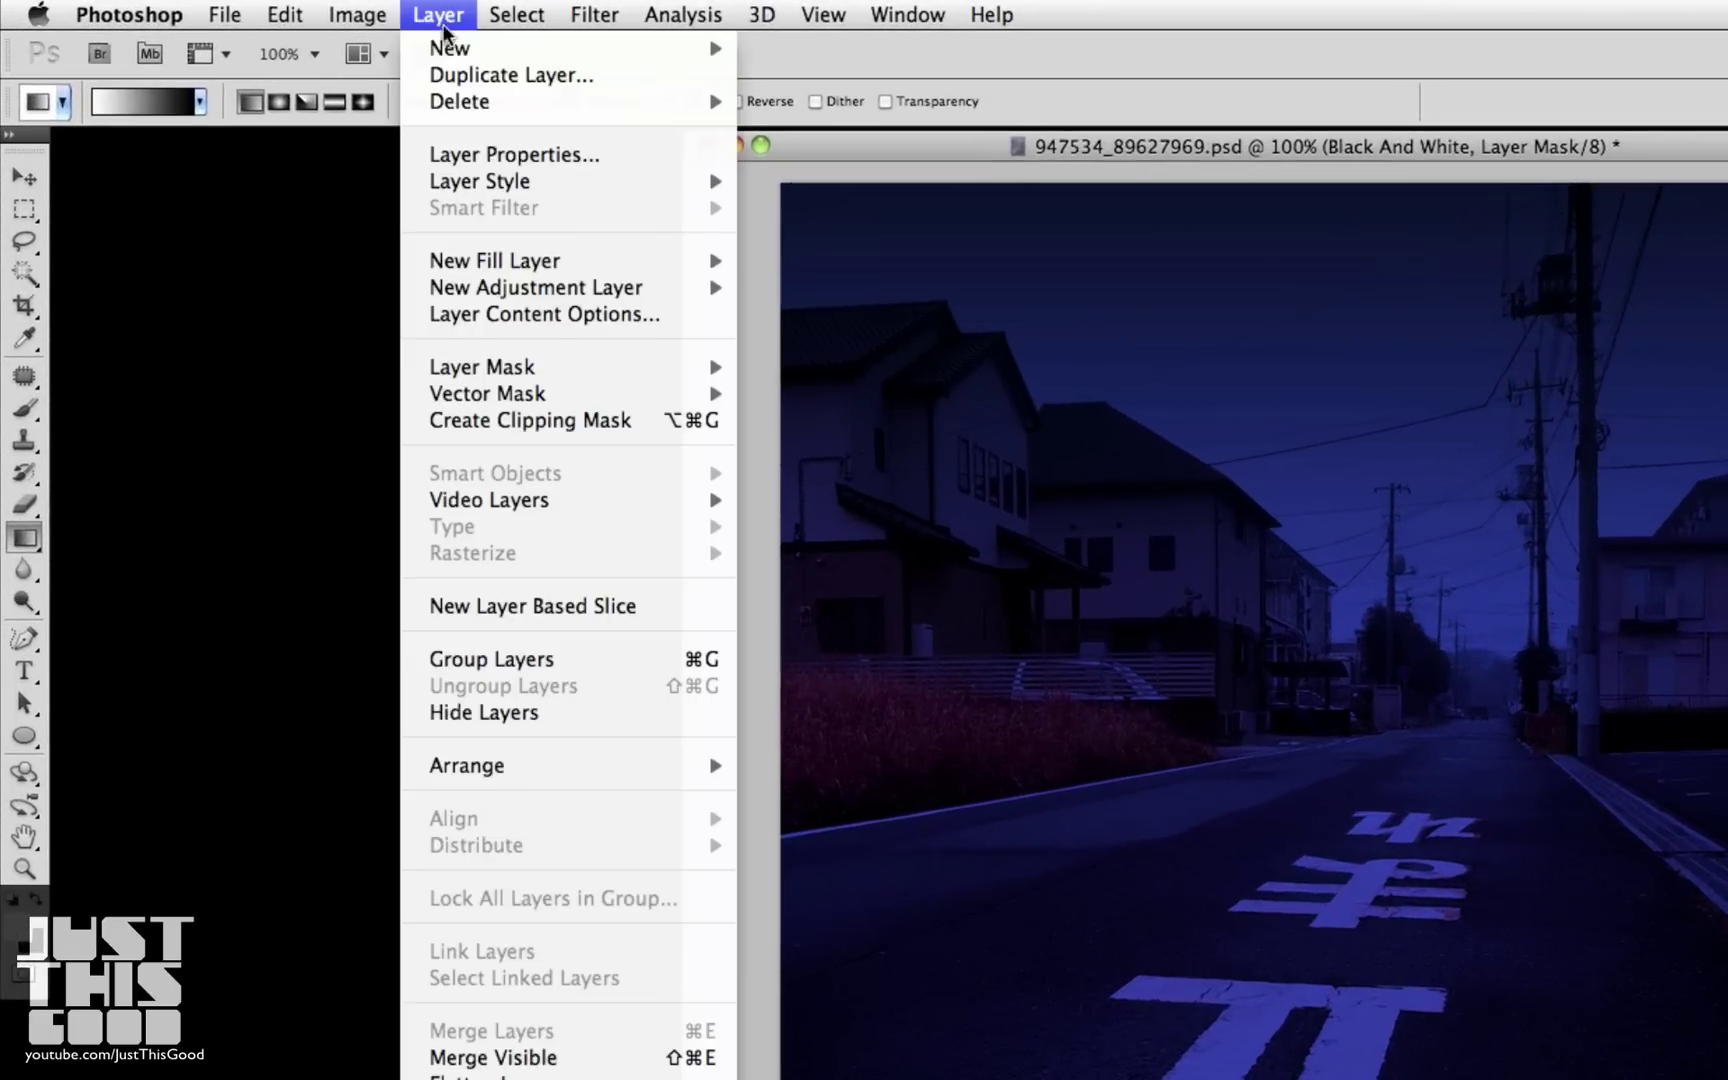
mouse_move(319, 31)
click(800, 56)
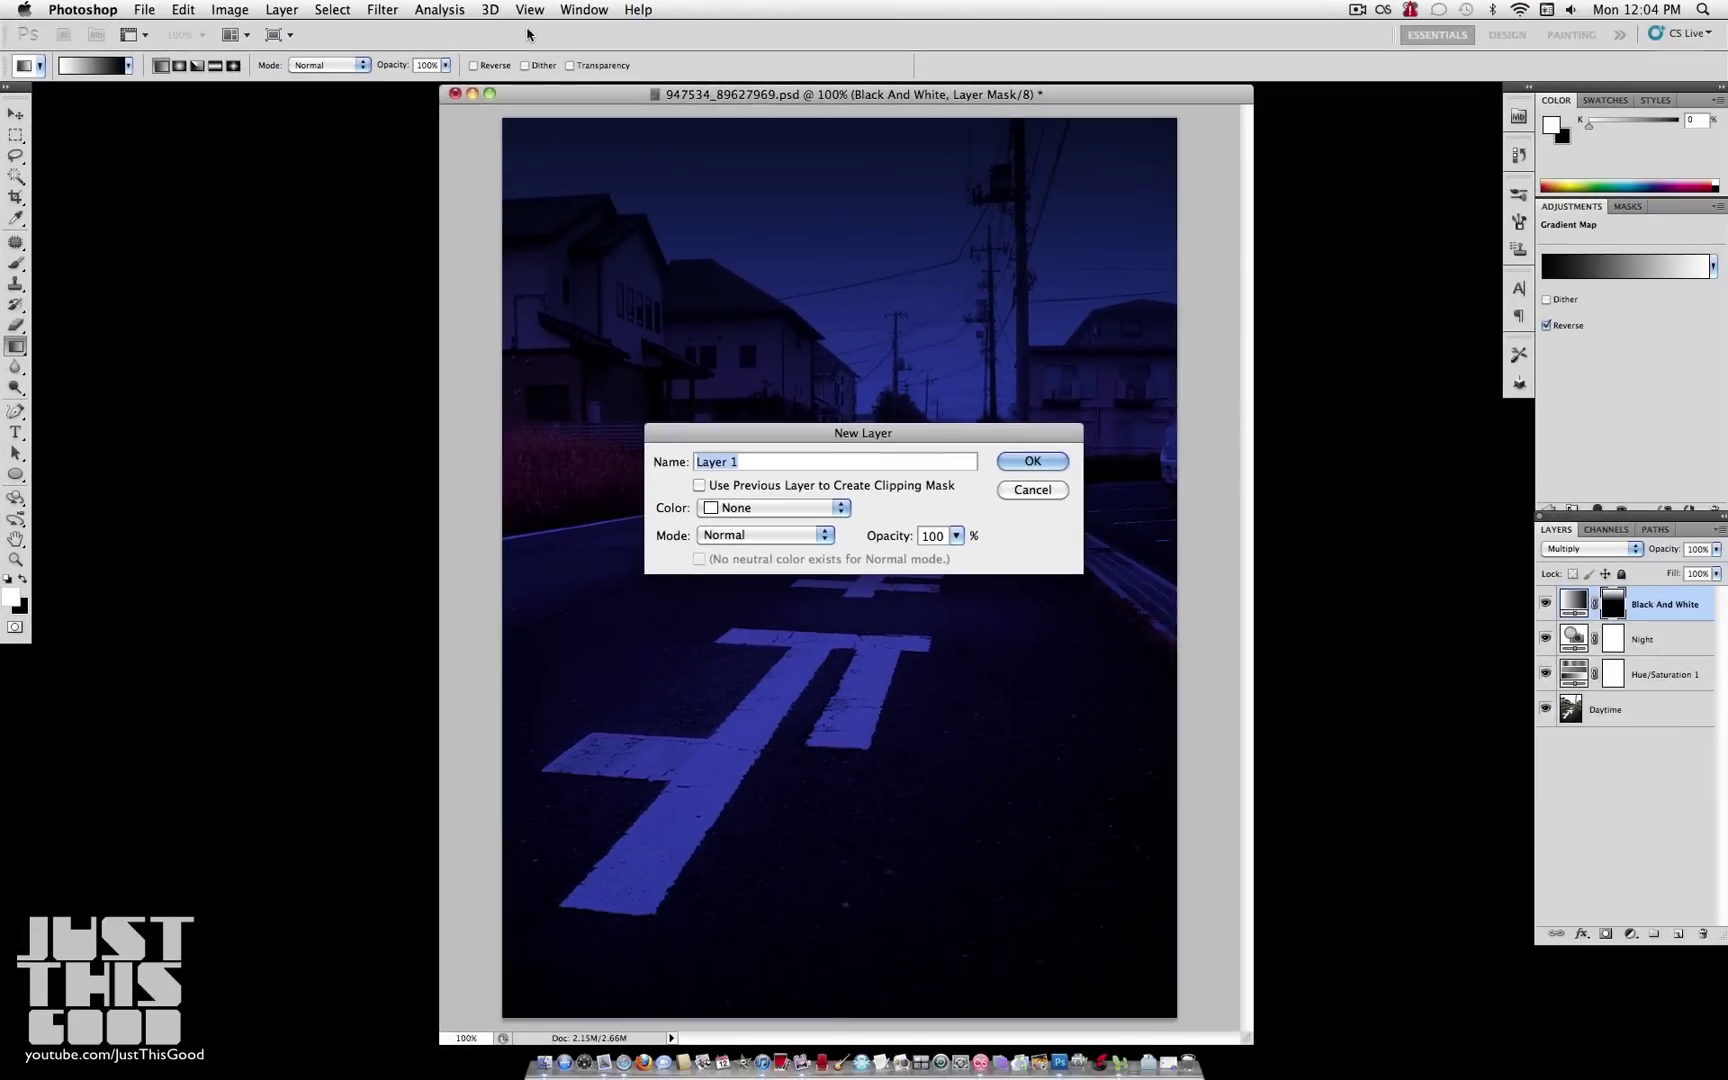
text(Stars)
key(Return)
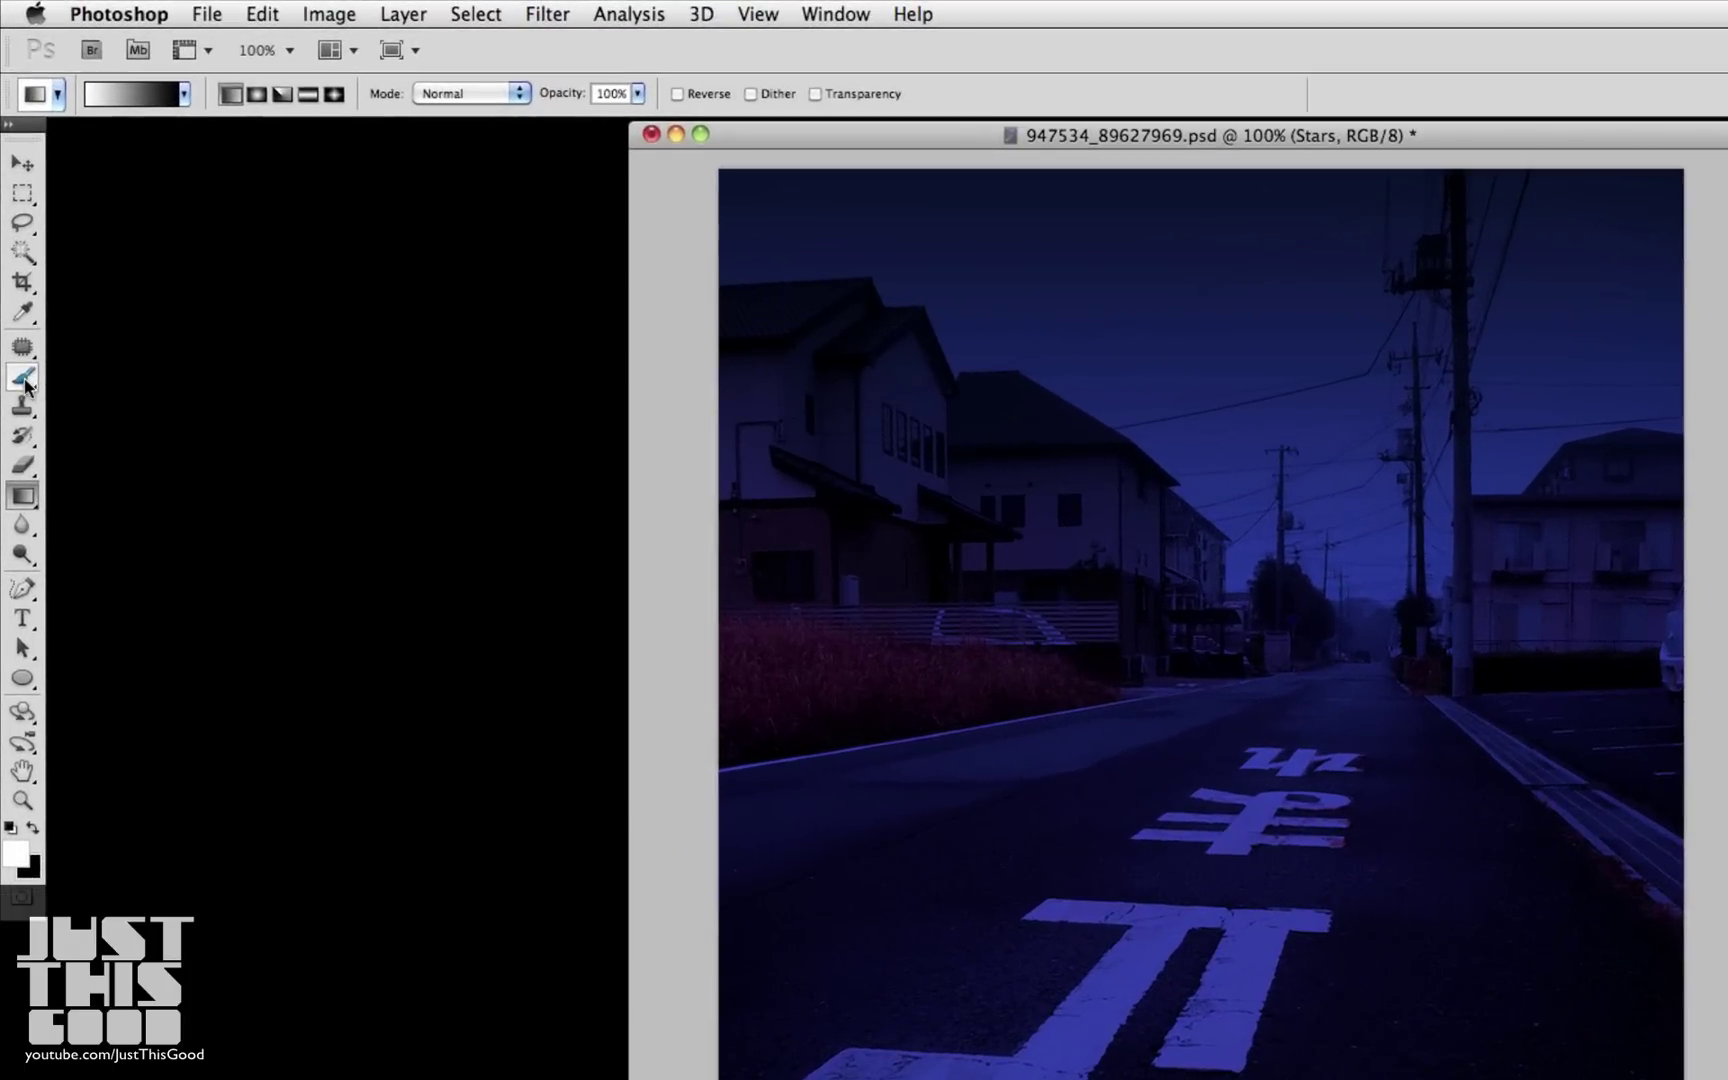
click(15, 263)
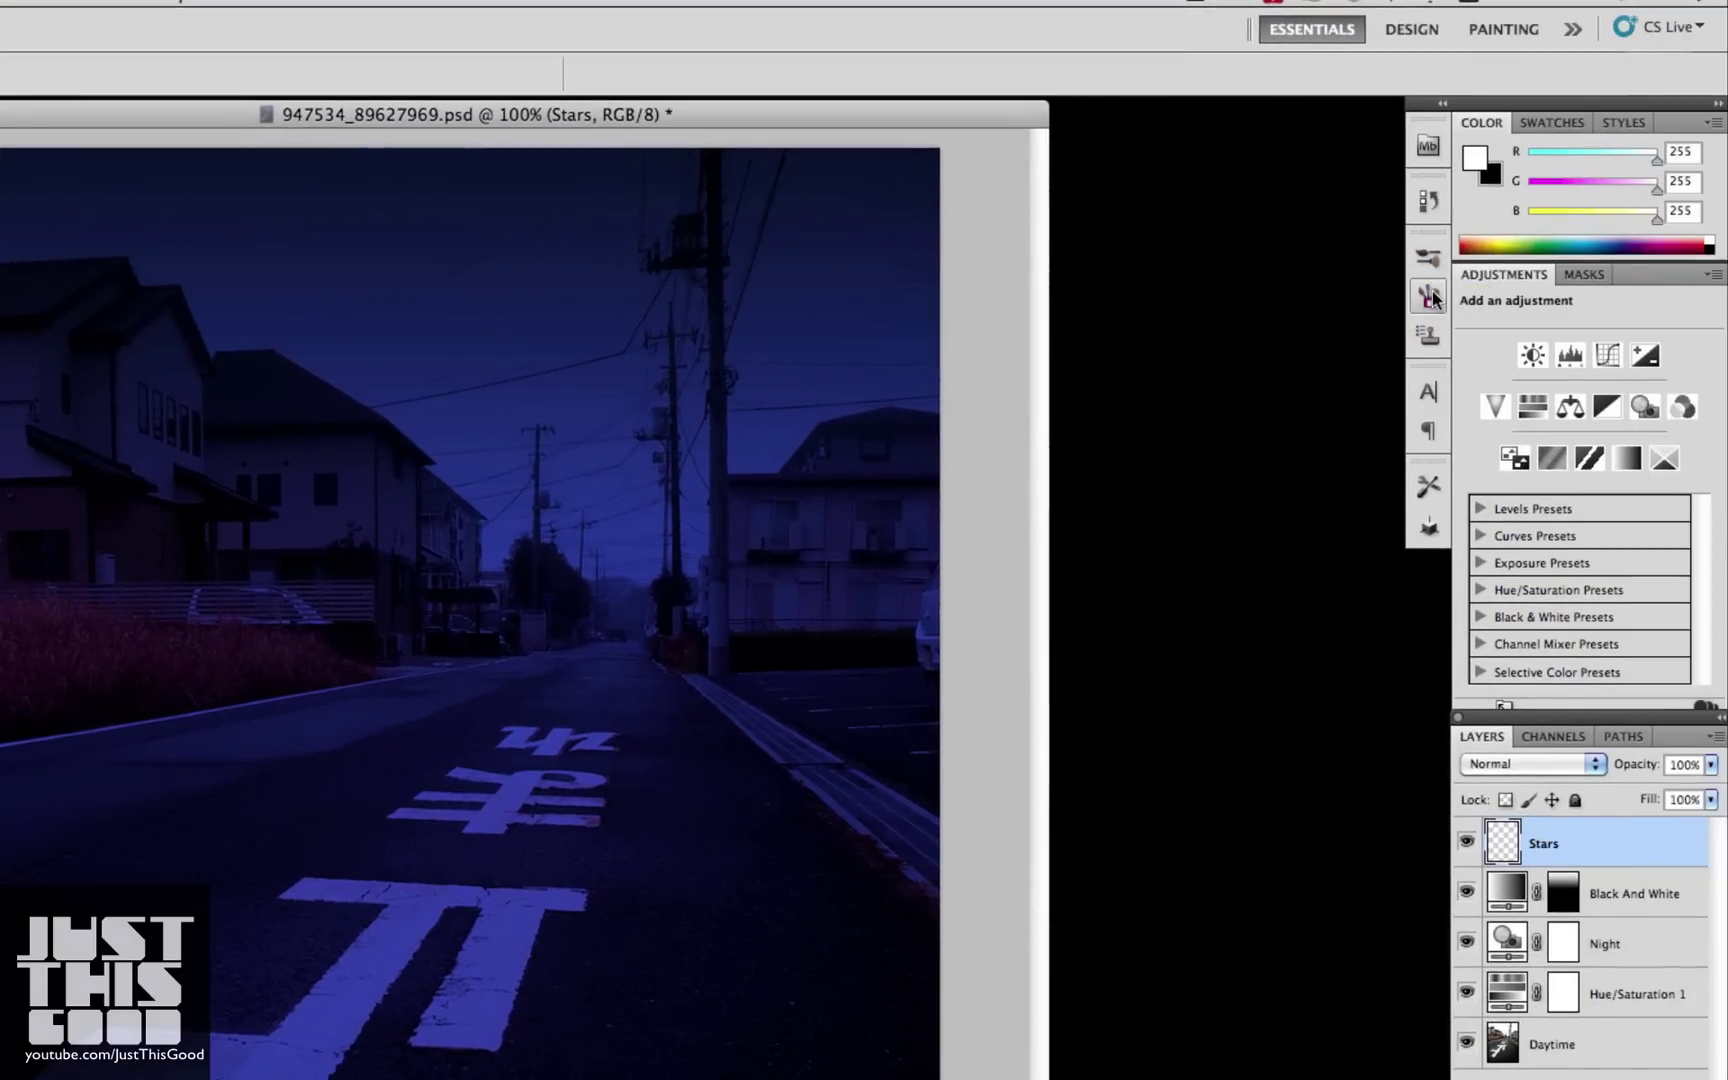
Give the brush 1000% spacing, 100% size jitter and 1000% scattering.
click(1430, 294)
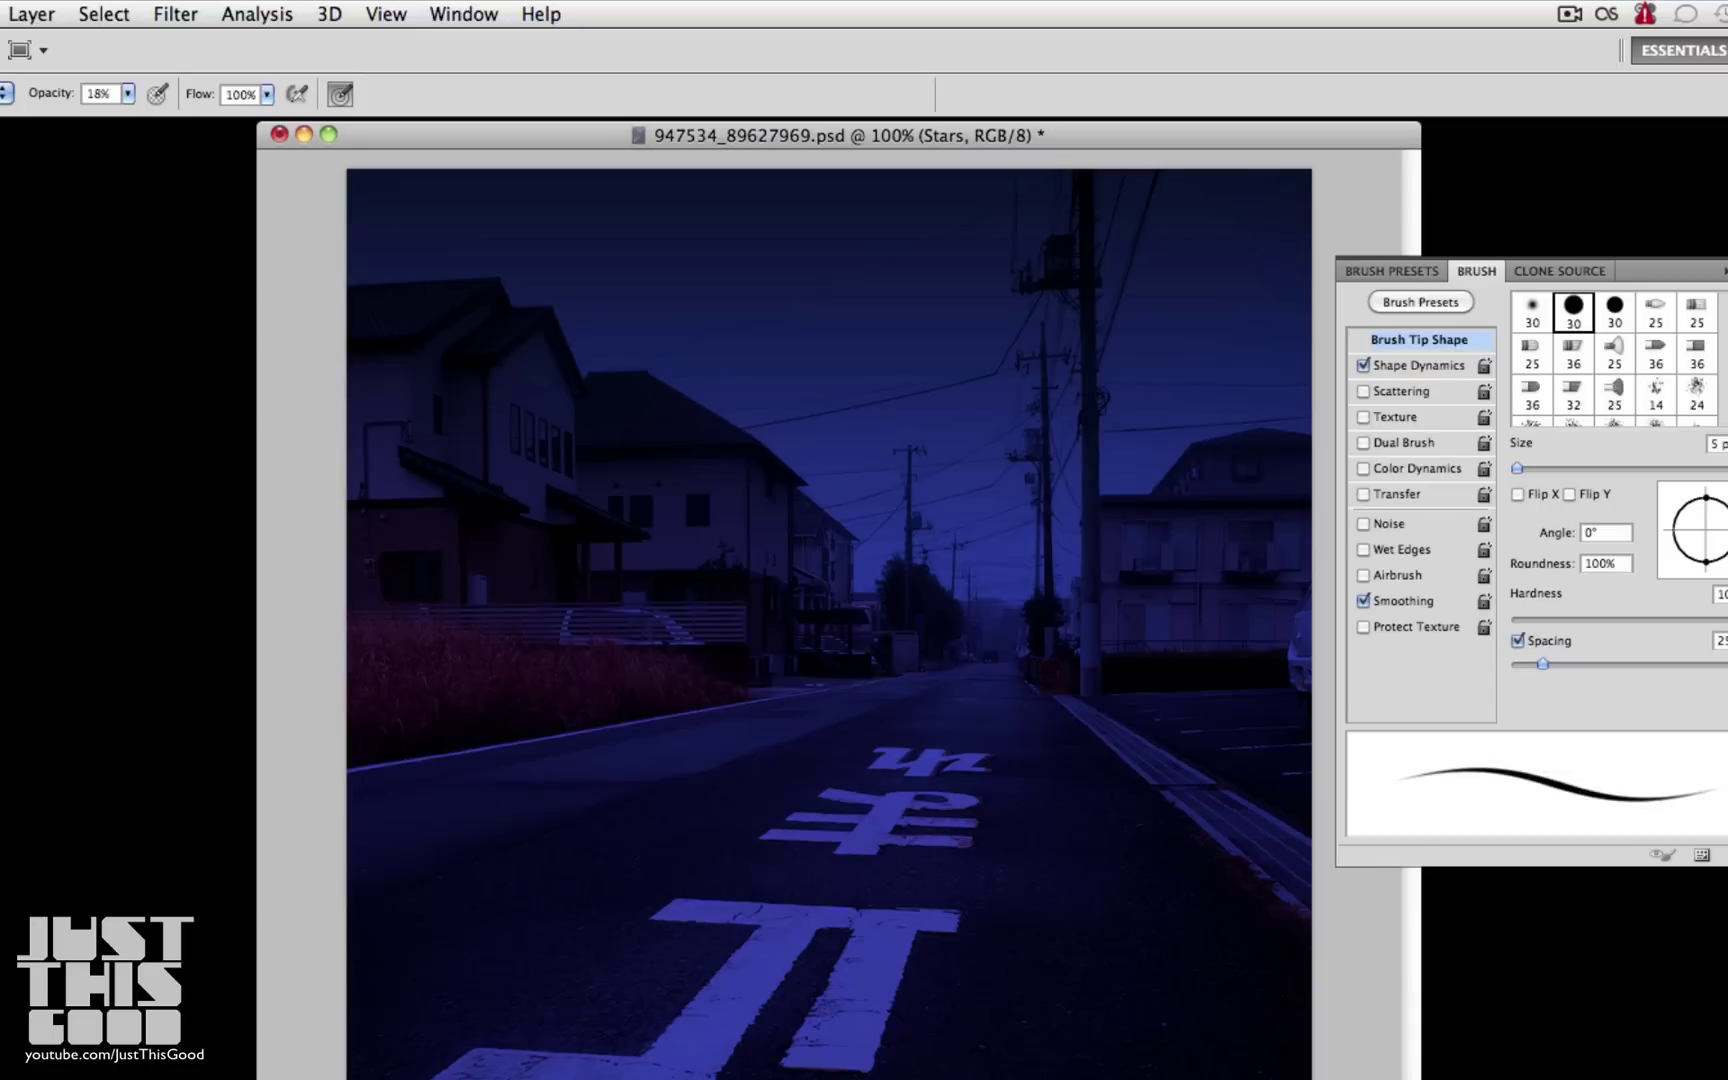
click(85, 1)
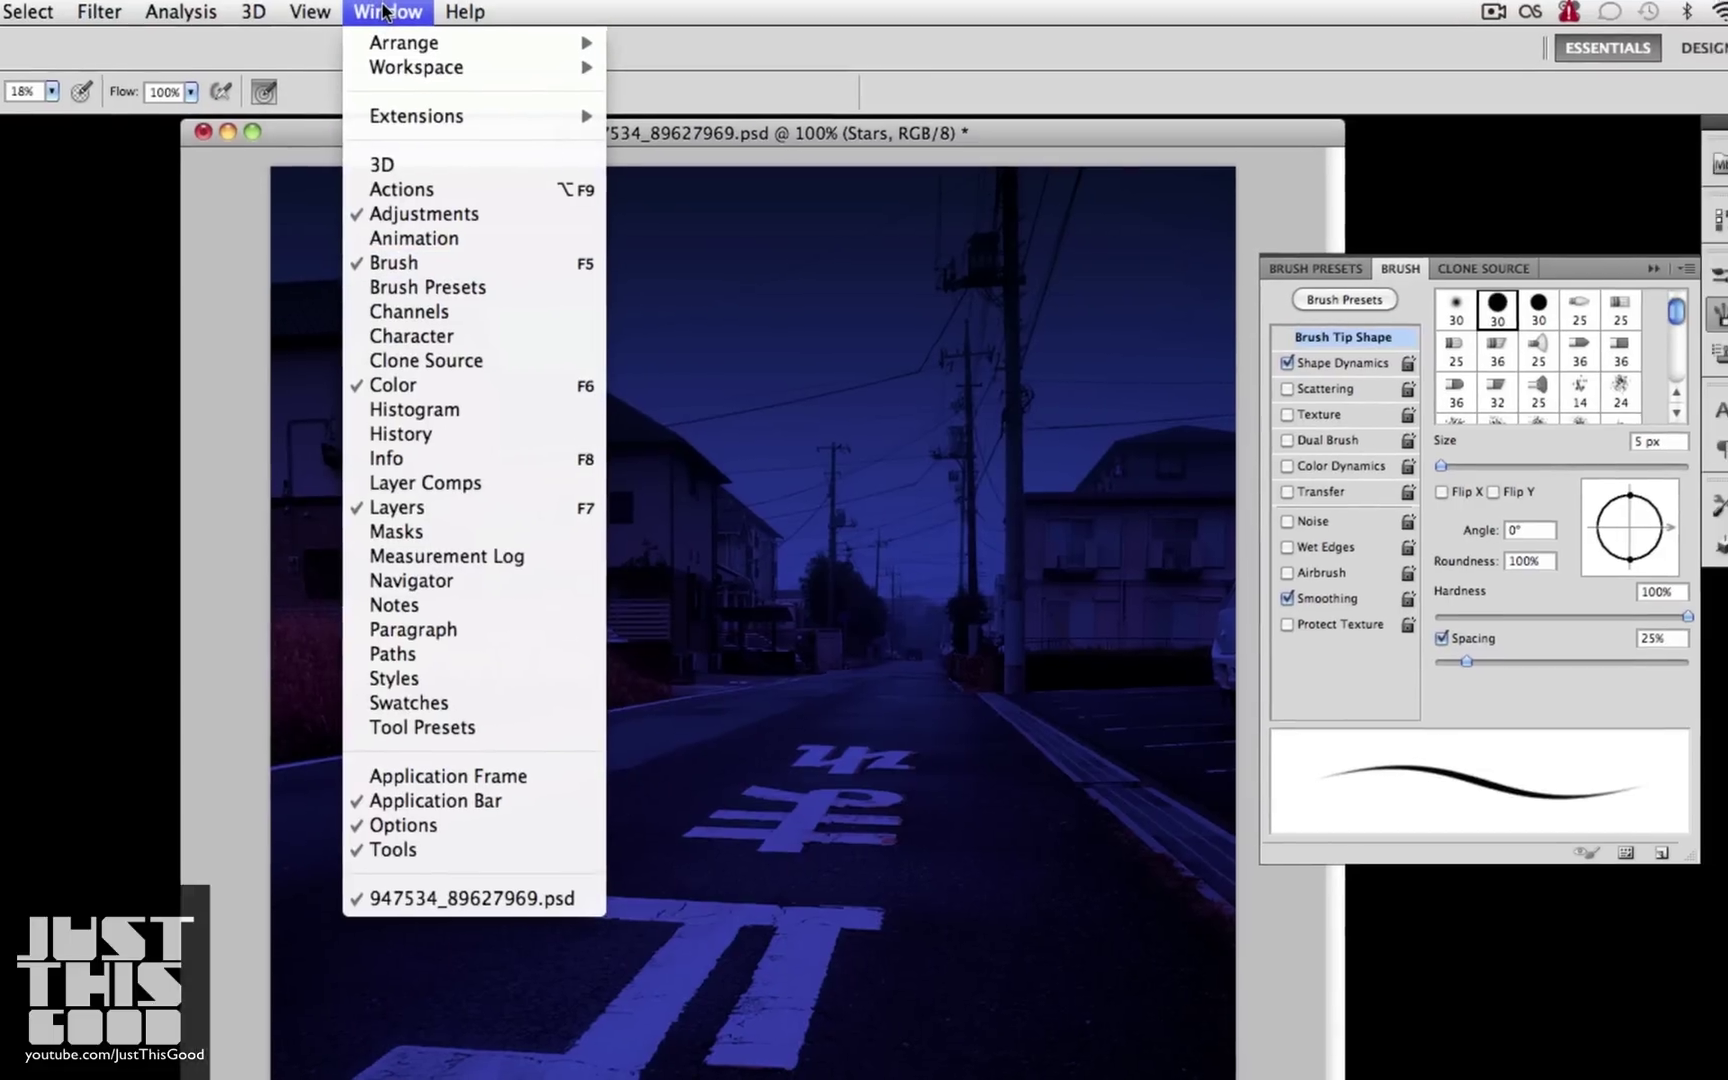
click(383, 12)
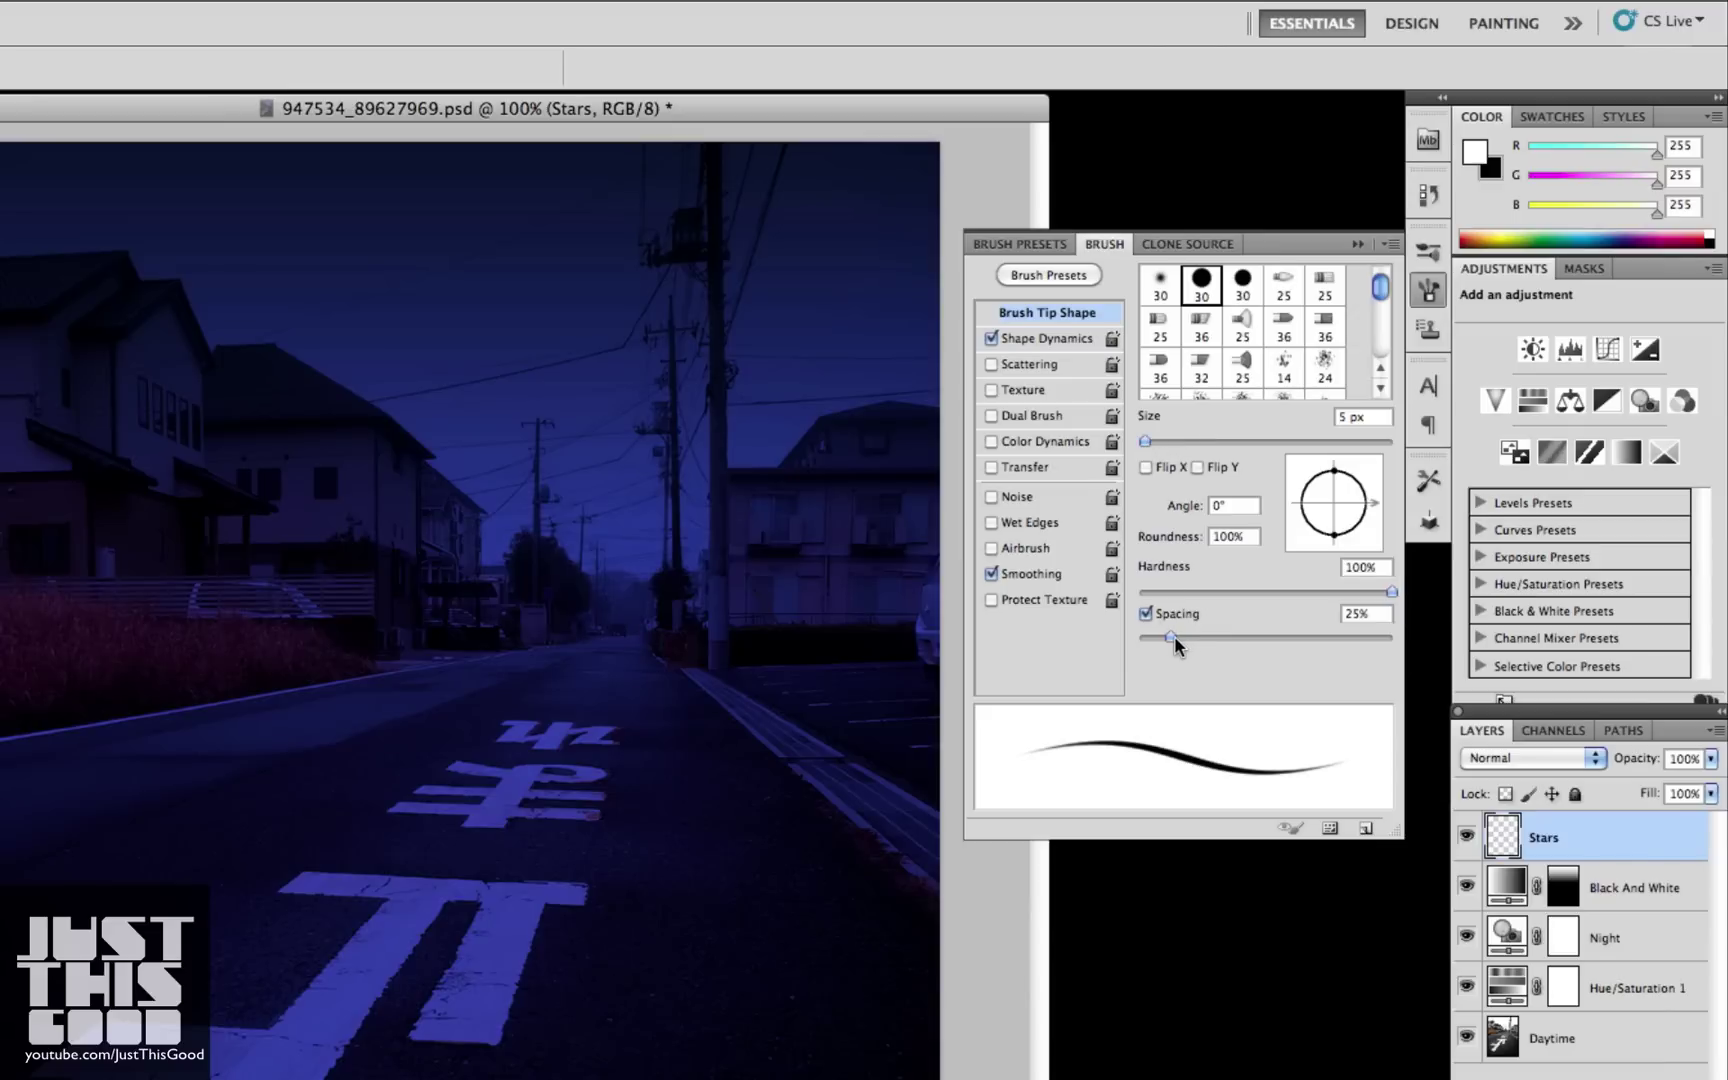
drag(1172, 637, 1395, 646)
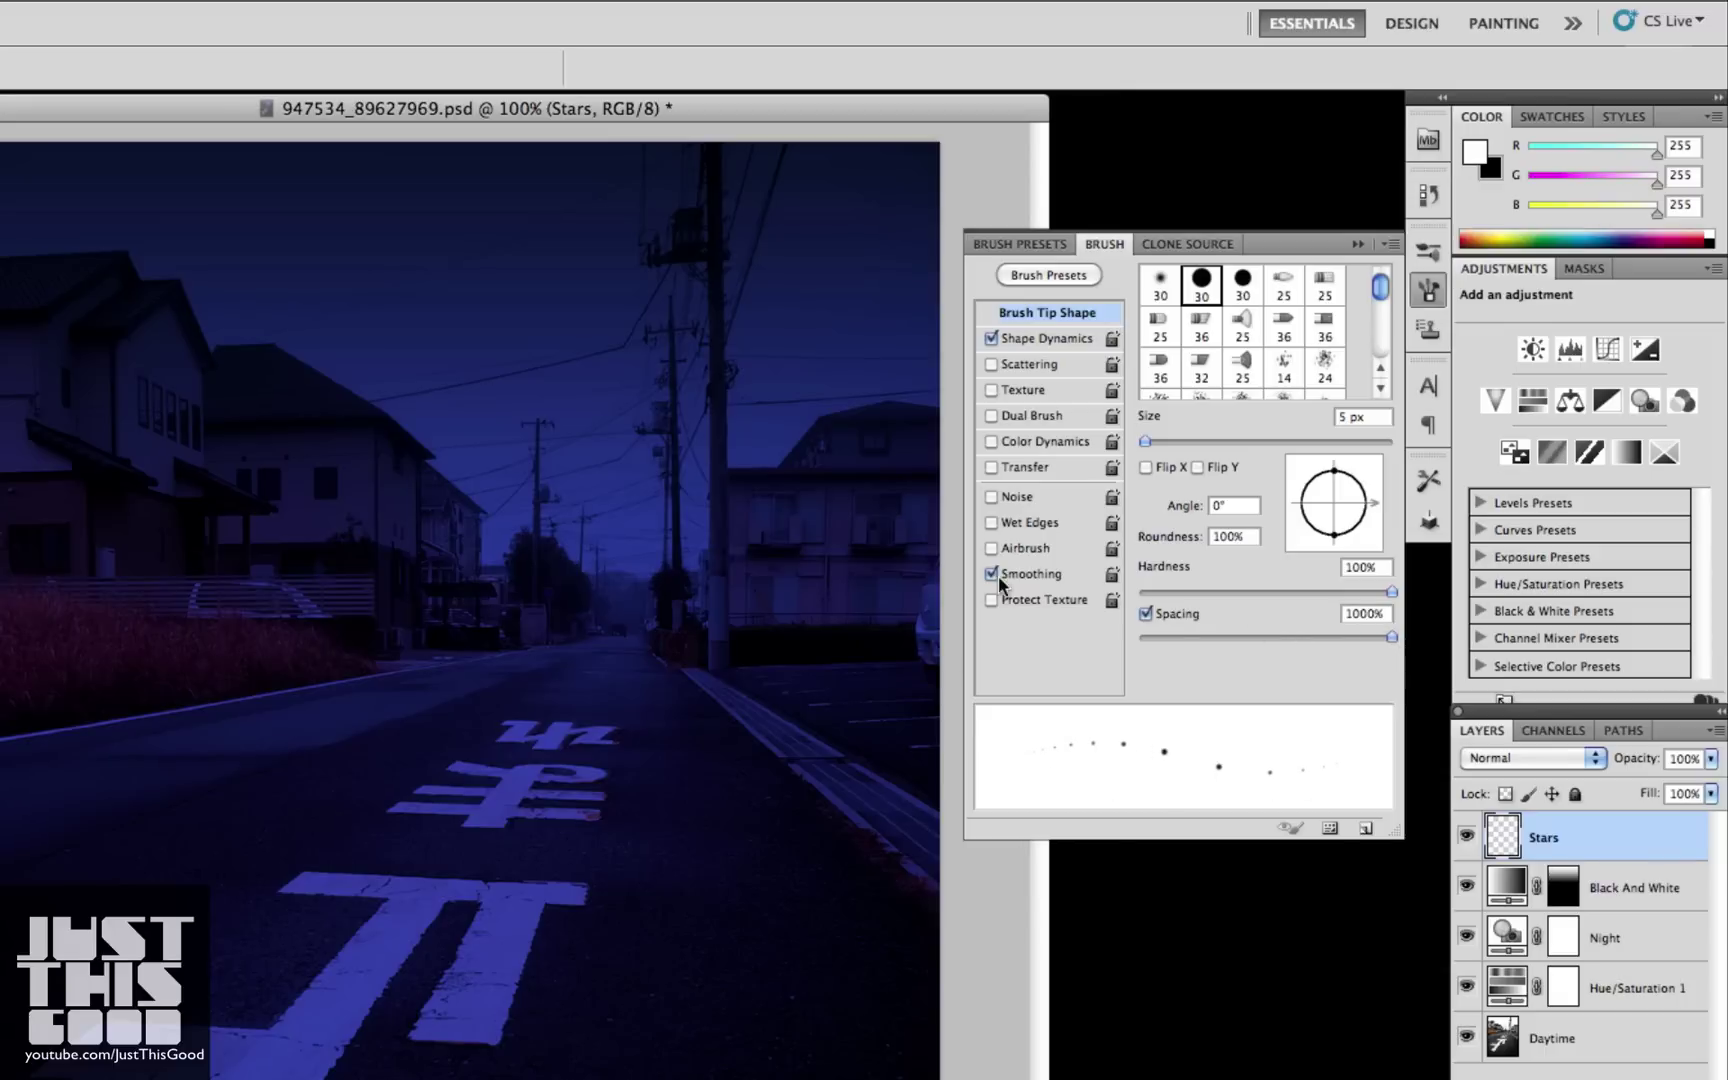
click(1040, 338)
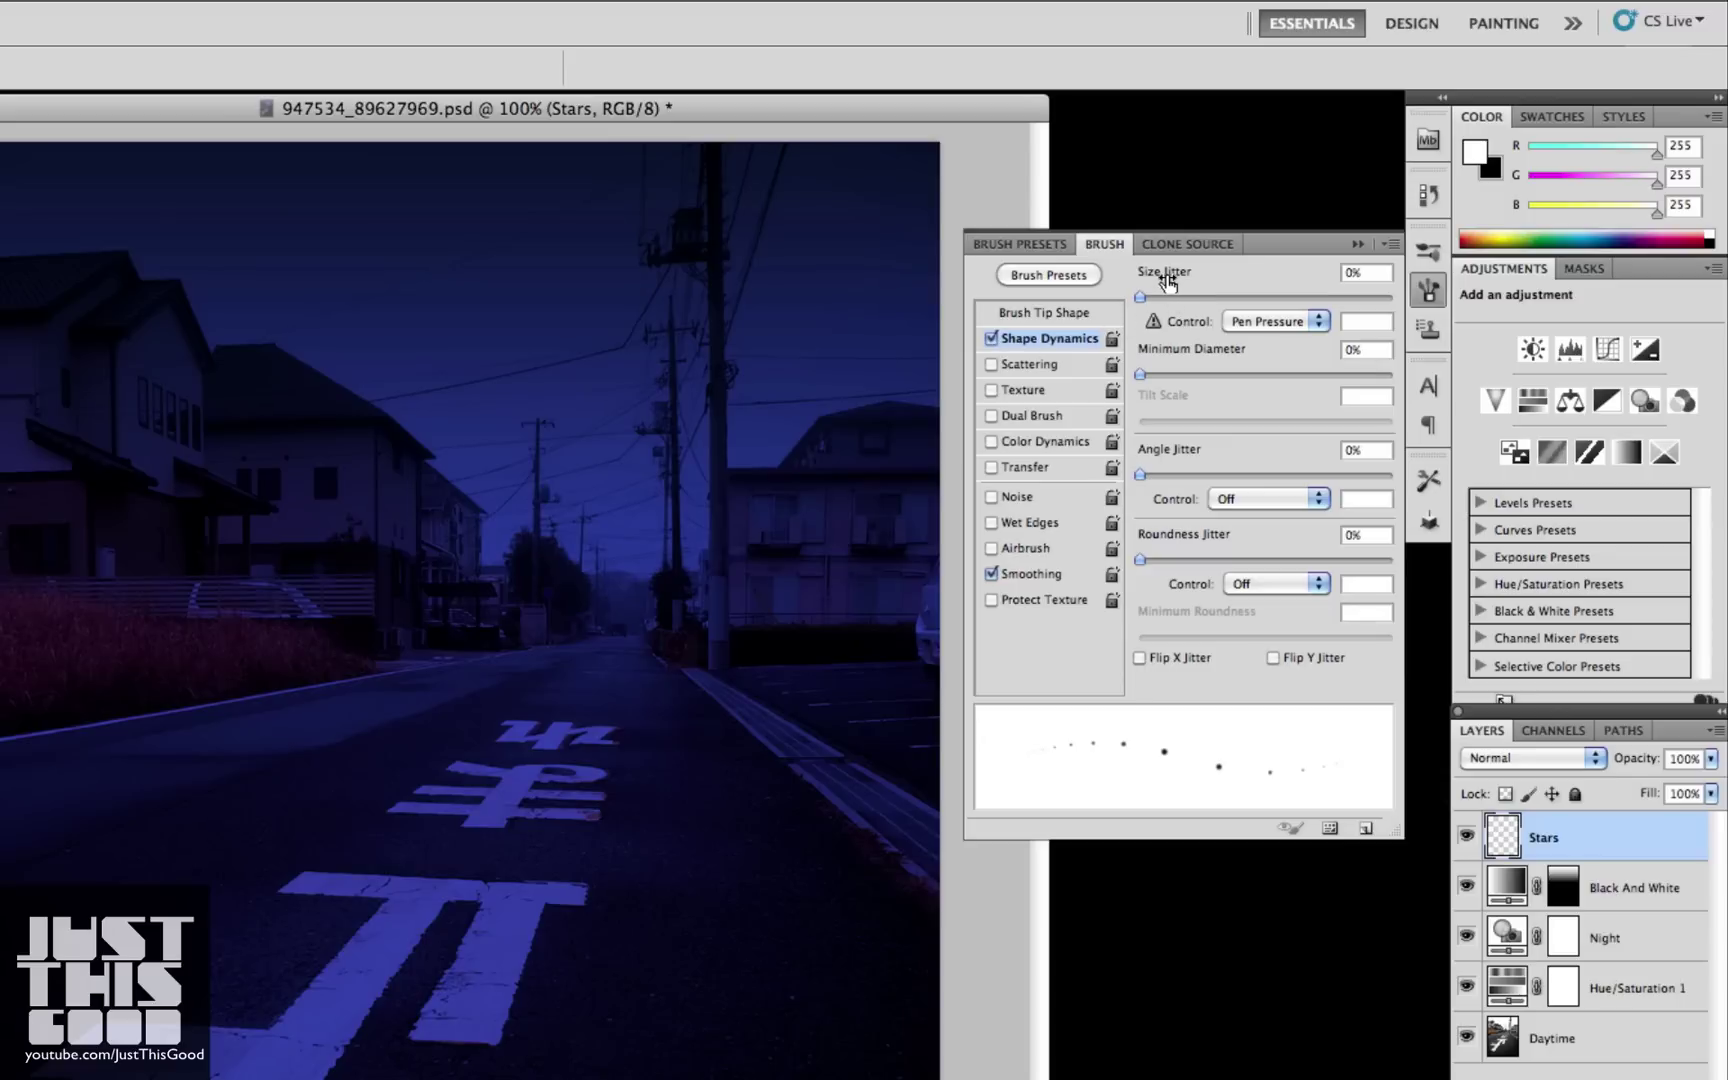
drag(1165, 283, 1455, 290)
click(995, 366)
click(1050, 367)
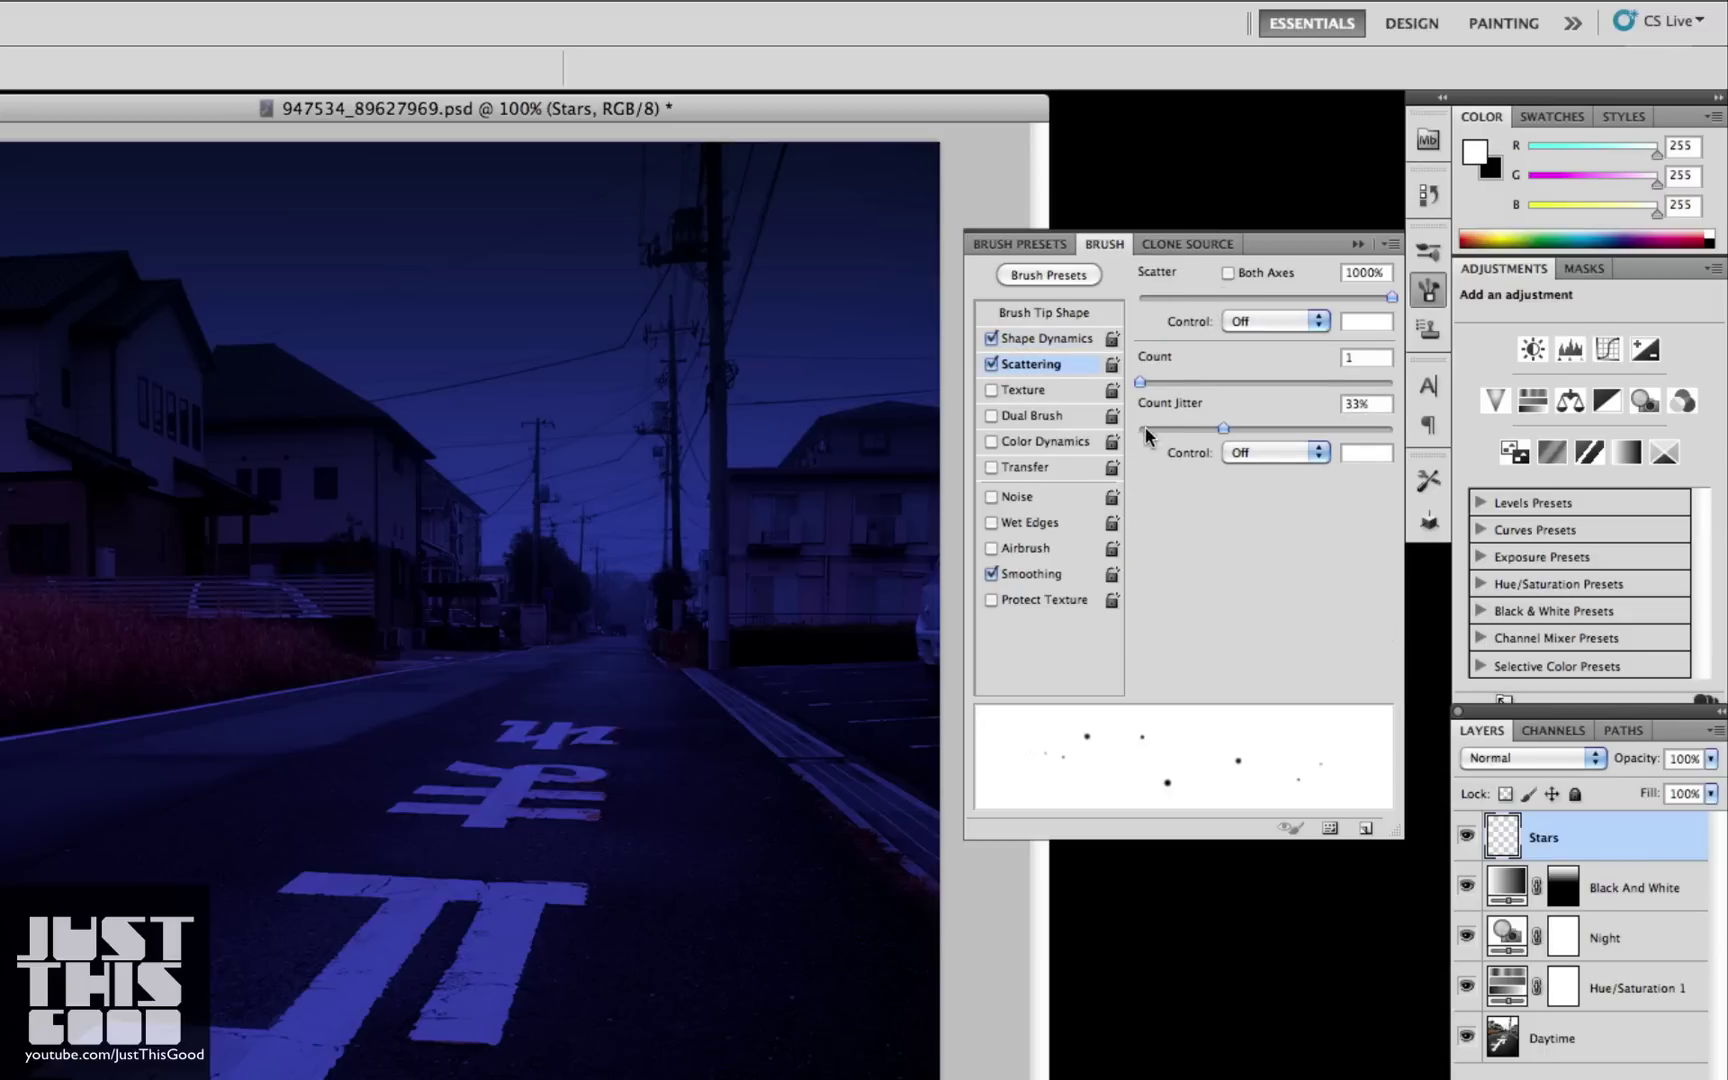
click(1038, 313)
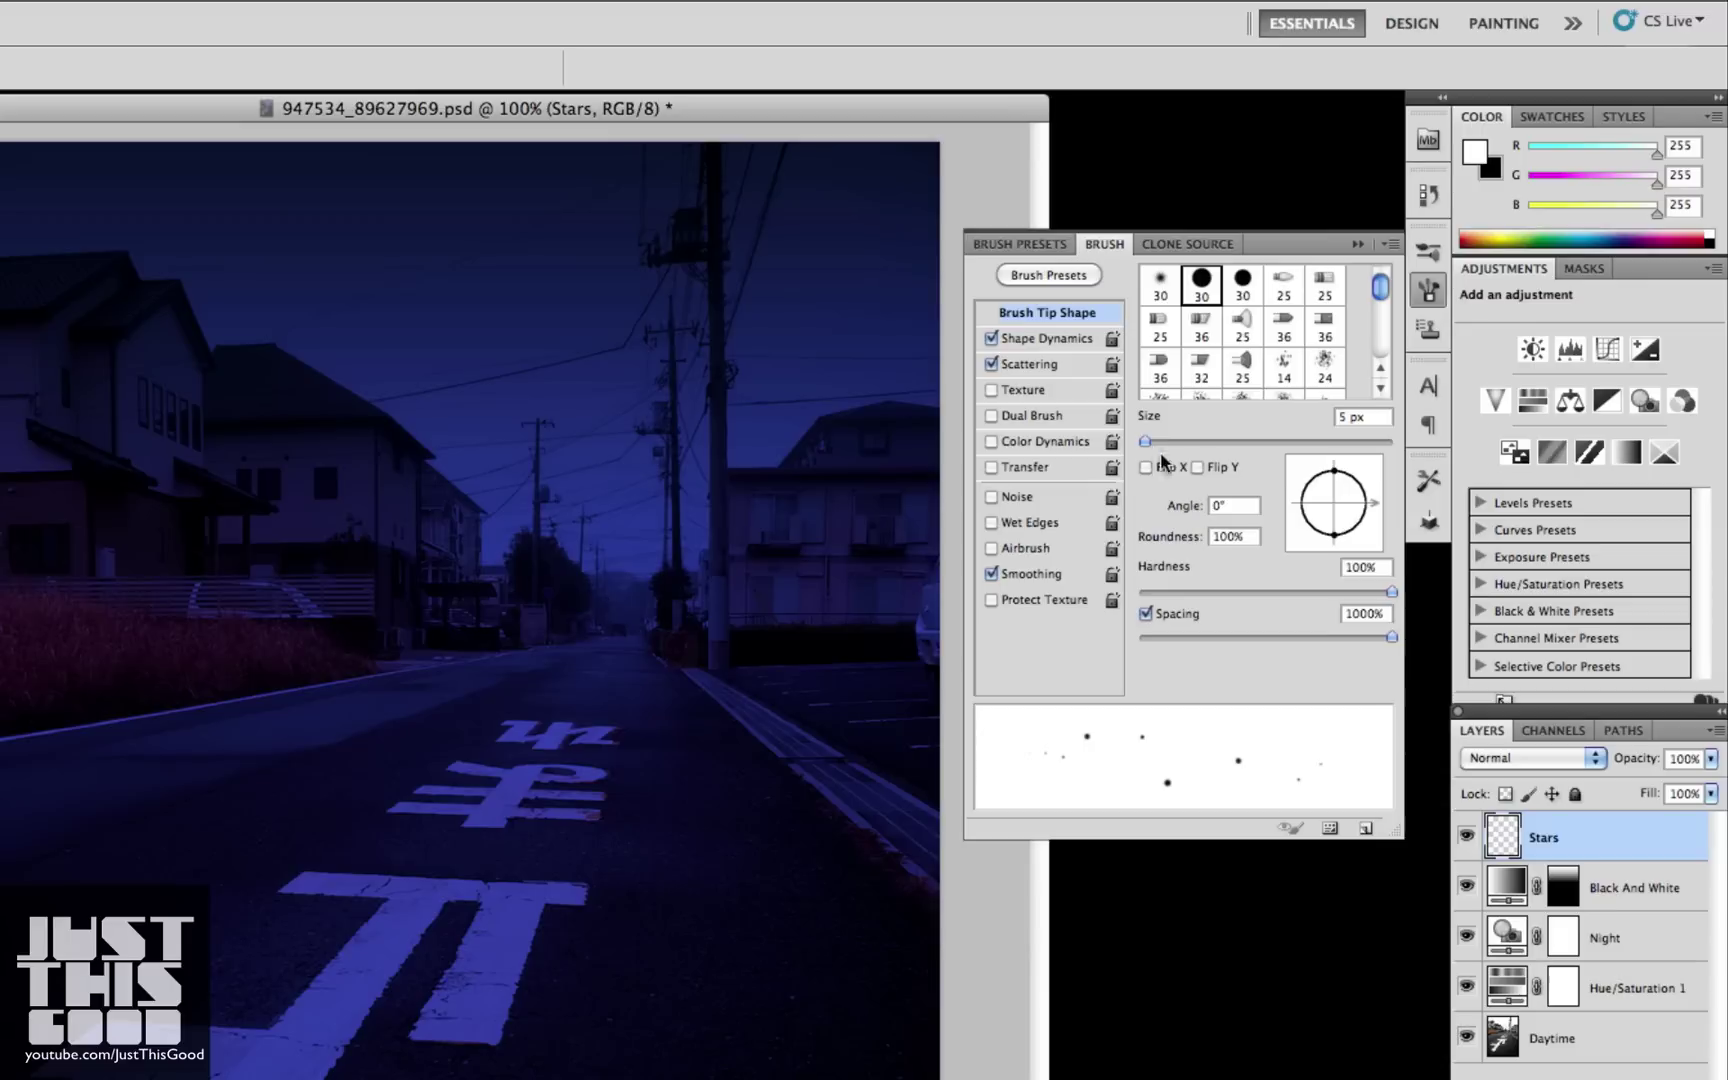
Set a tiny brush tip of a few pixels at 100% opacity for painting the stars.
drag(1145, 446, 1144, 450)
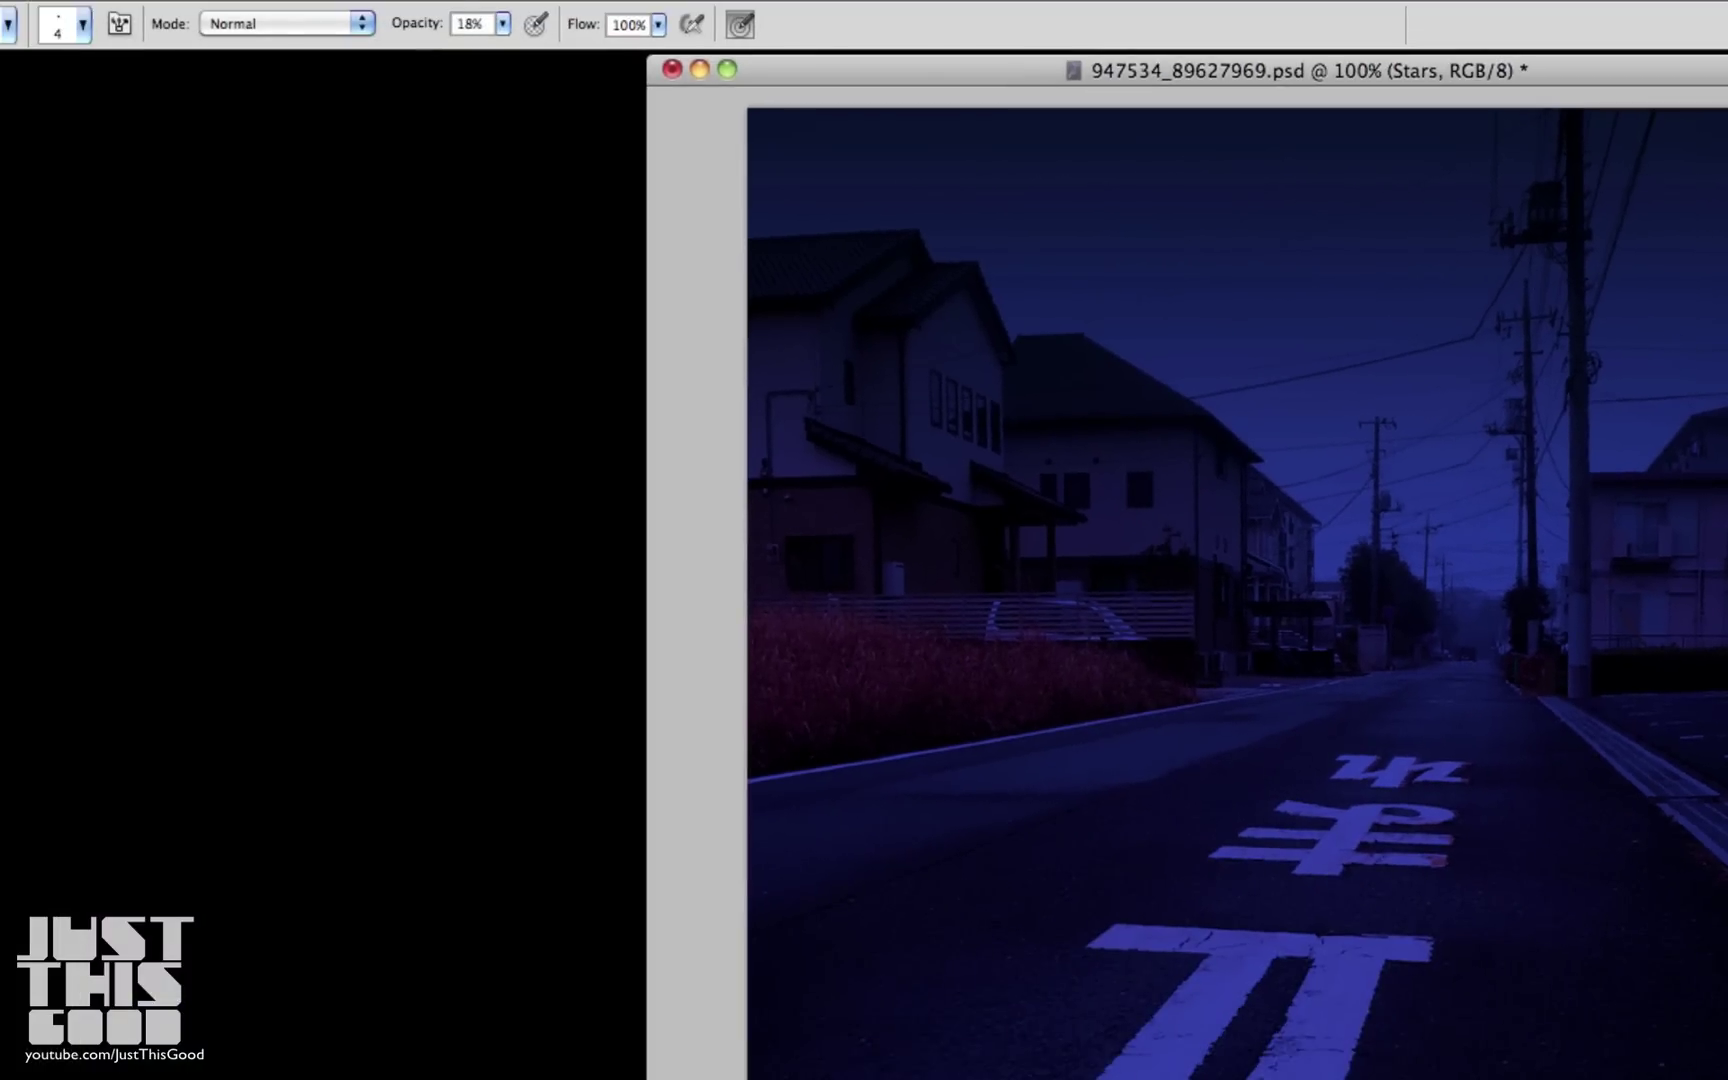
click(502, 24)
drag(510, 52, 918, 93)
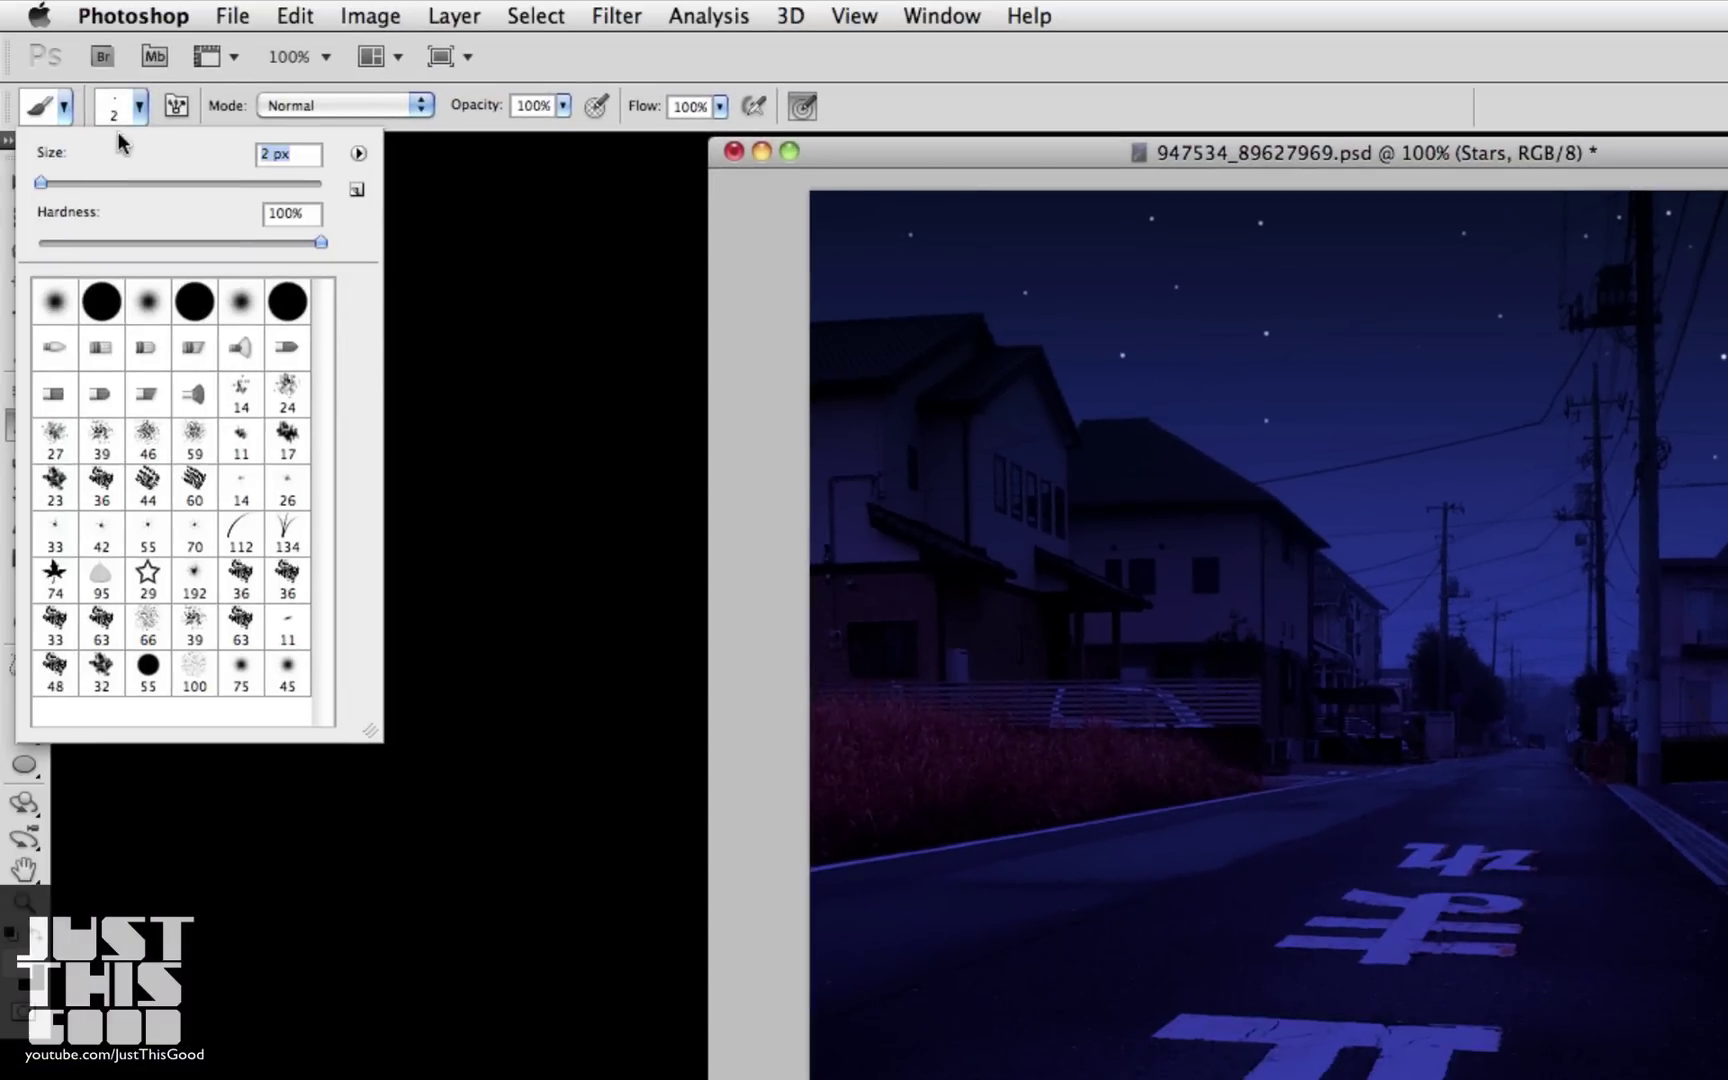
click(140, 108)
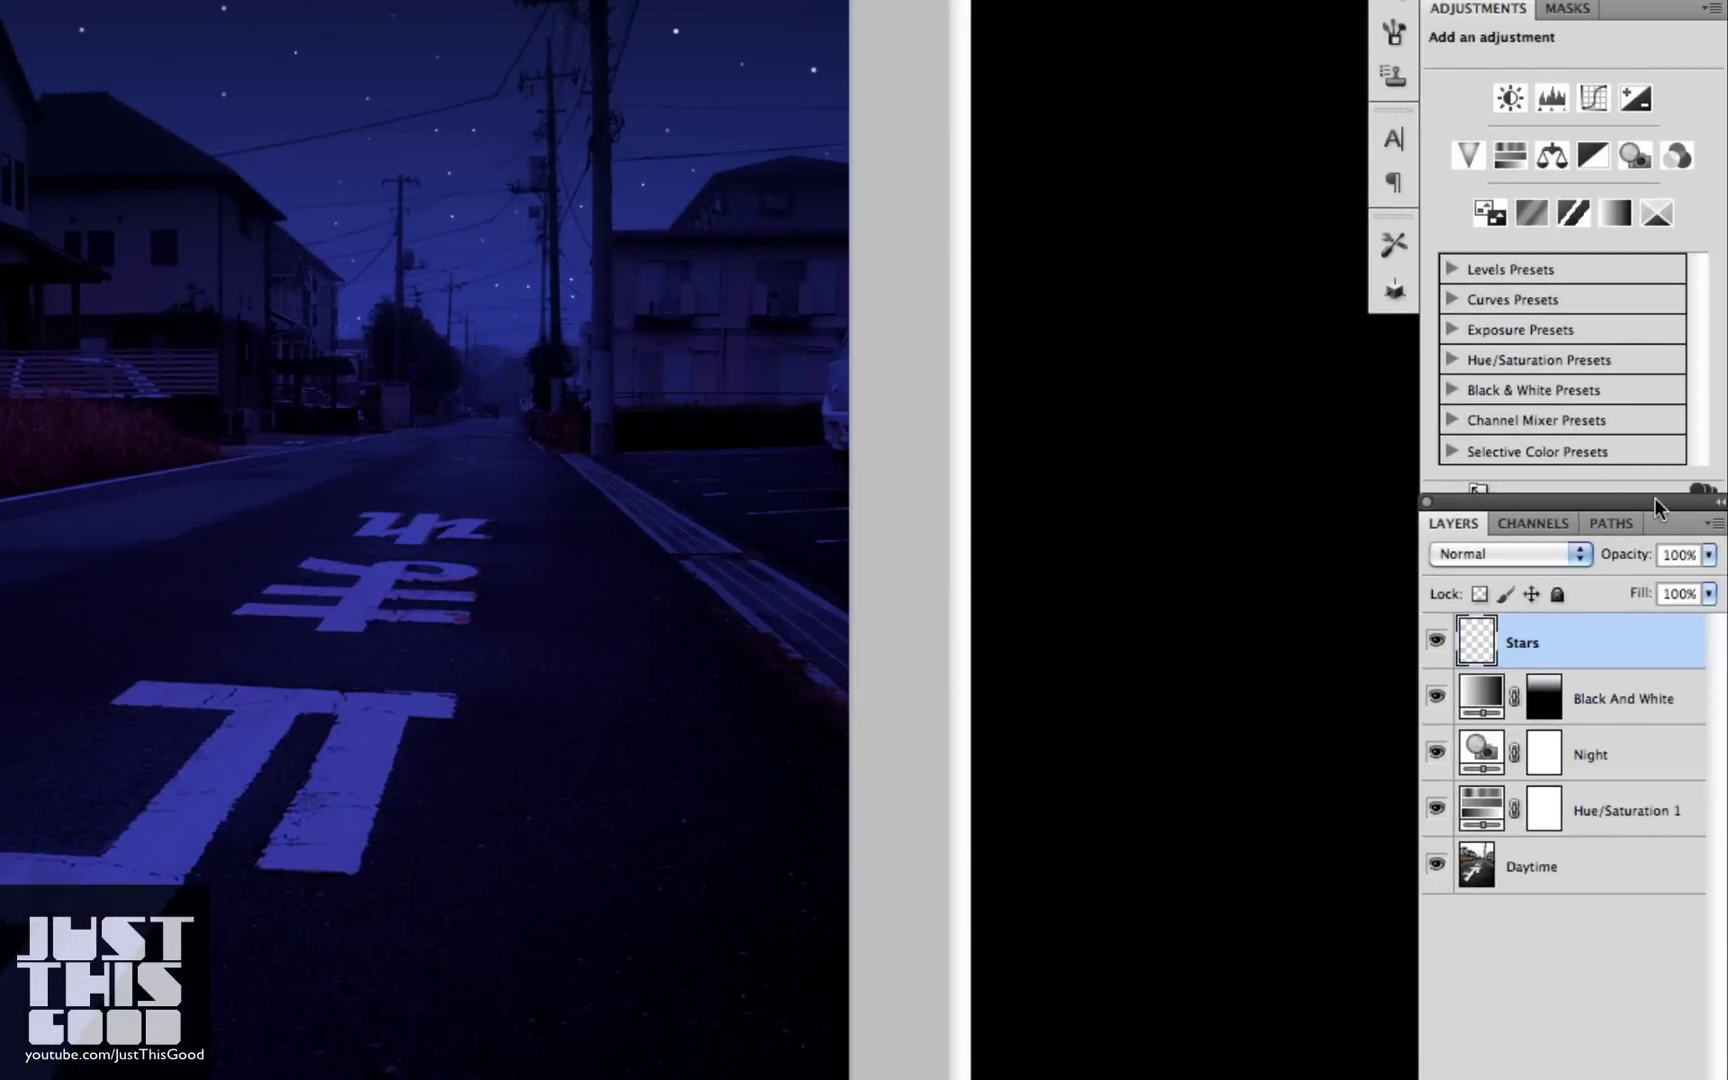
Drop the Stars layer opacity to about 79% to soften the dots.
drag(1709, 562, 1686, 588)
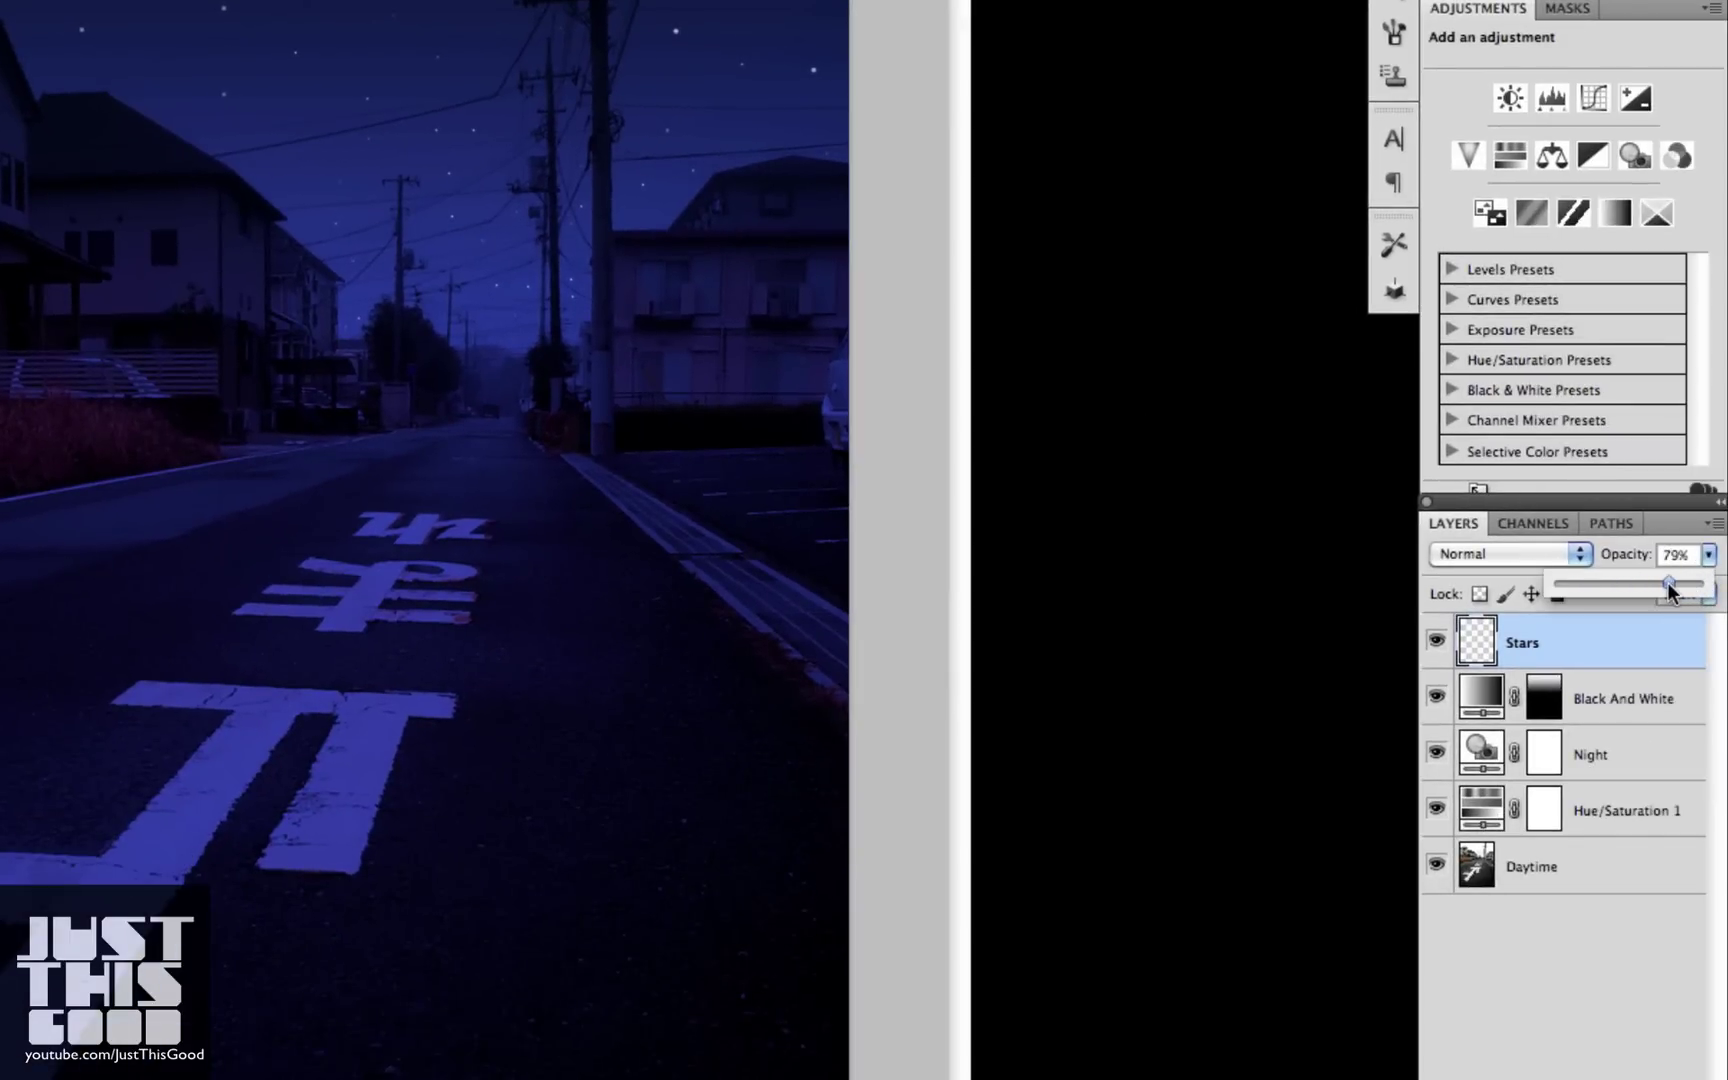
drag(1662, 582, 1662, 584)
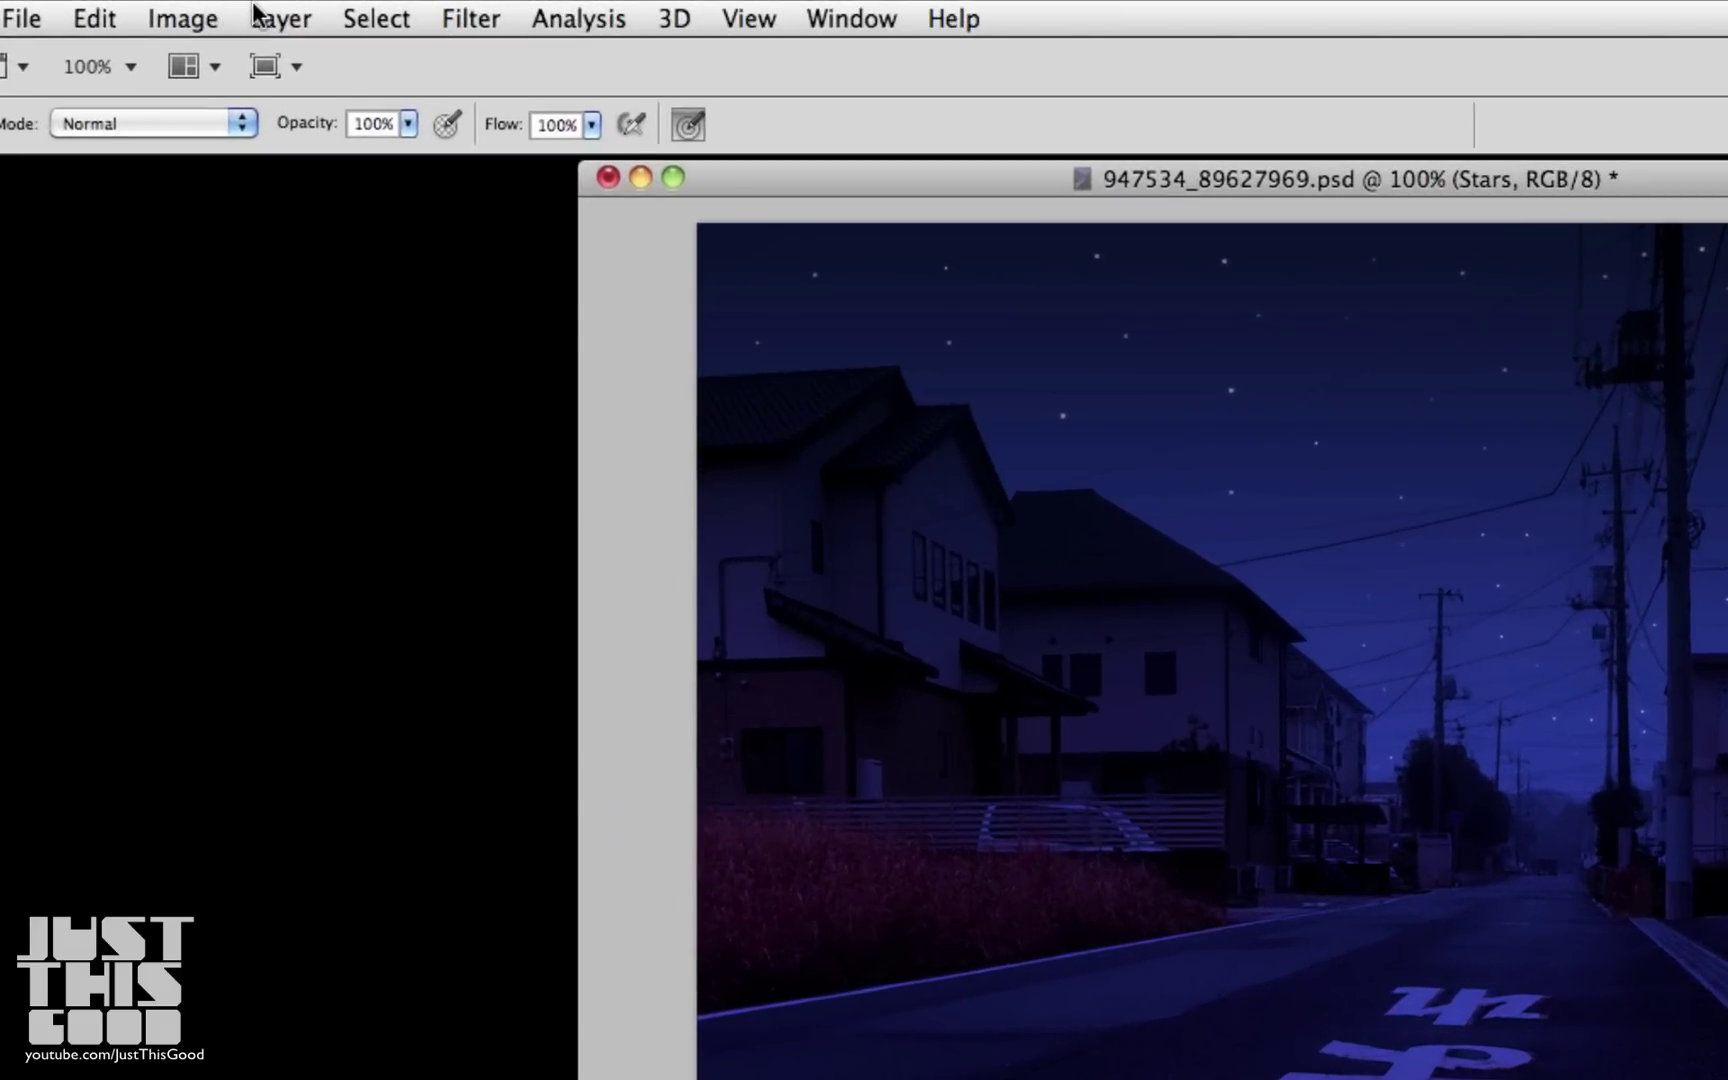
Add a Hide All layer mask to the Stars layer, then drag a vertical gradient to reveal stars from the top of the sky.
click(257, 16)
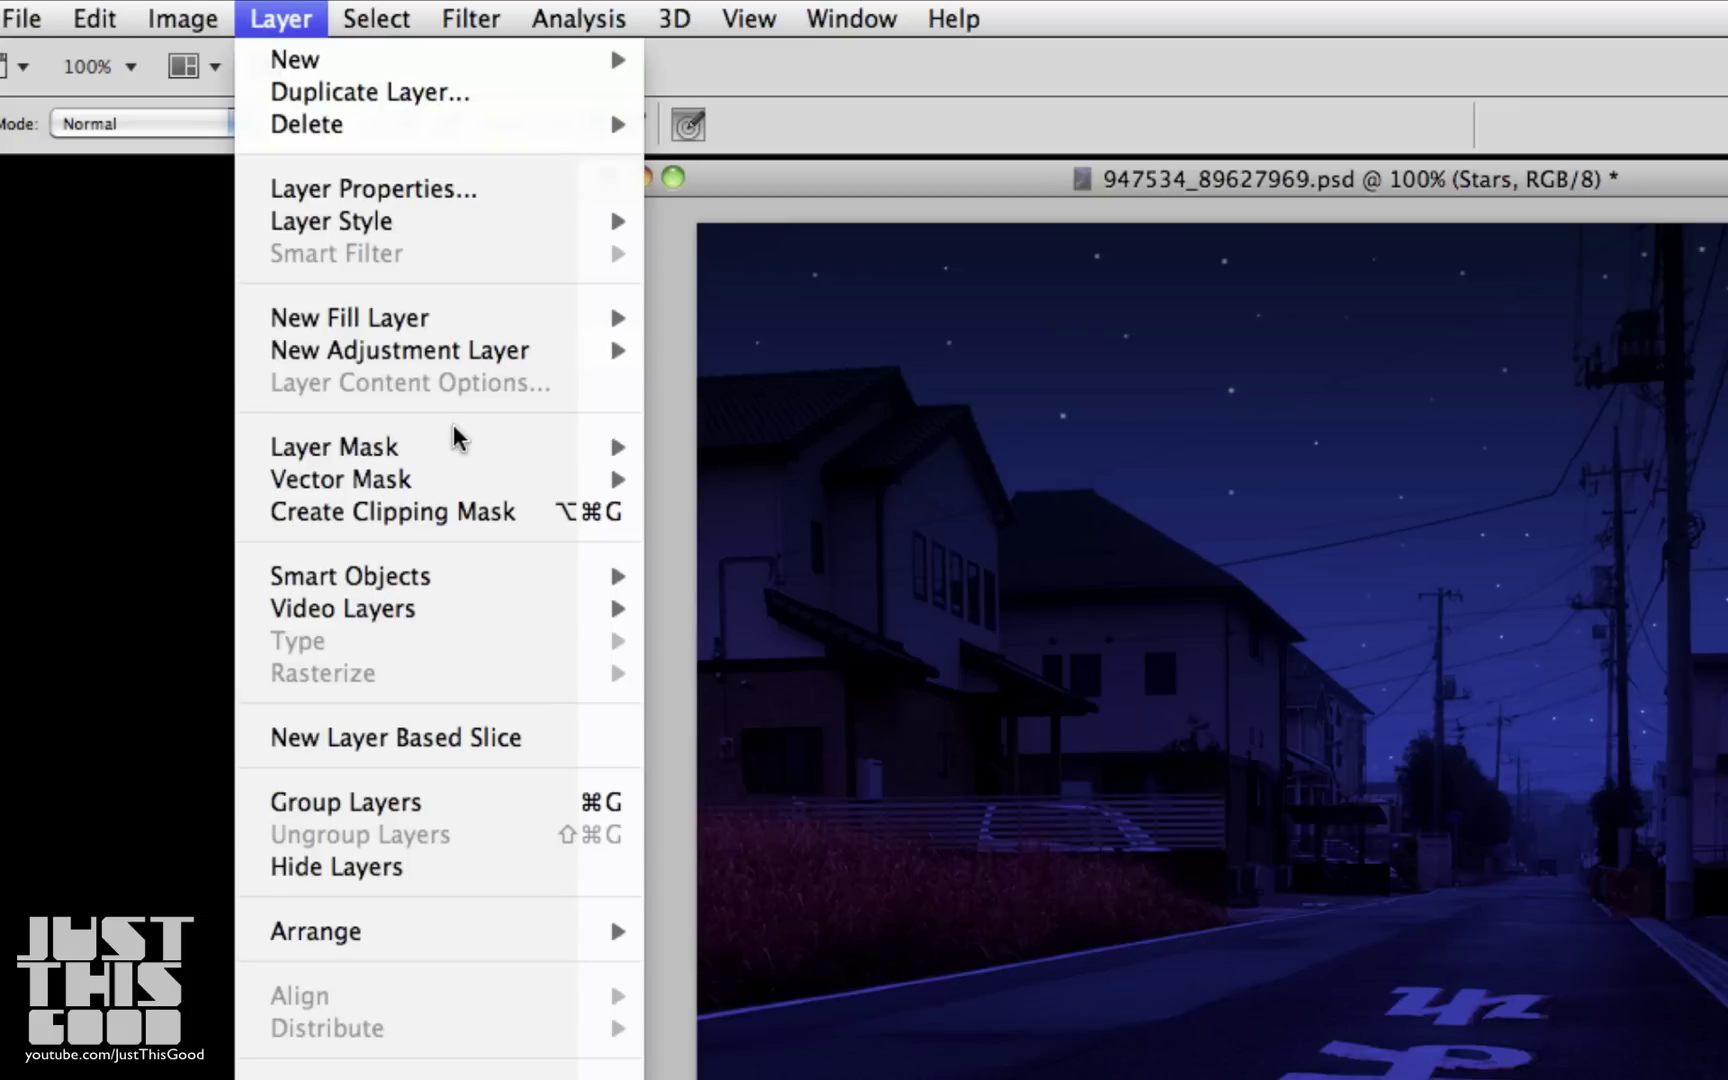
mouse_move(455, 452)
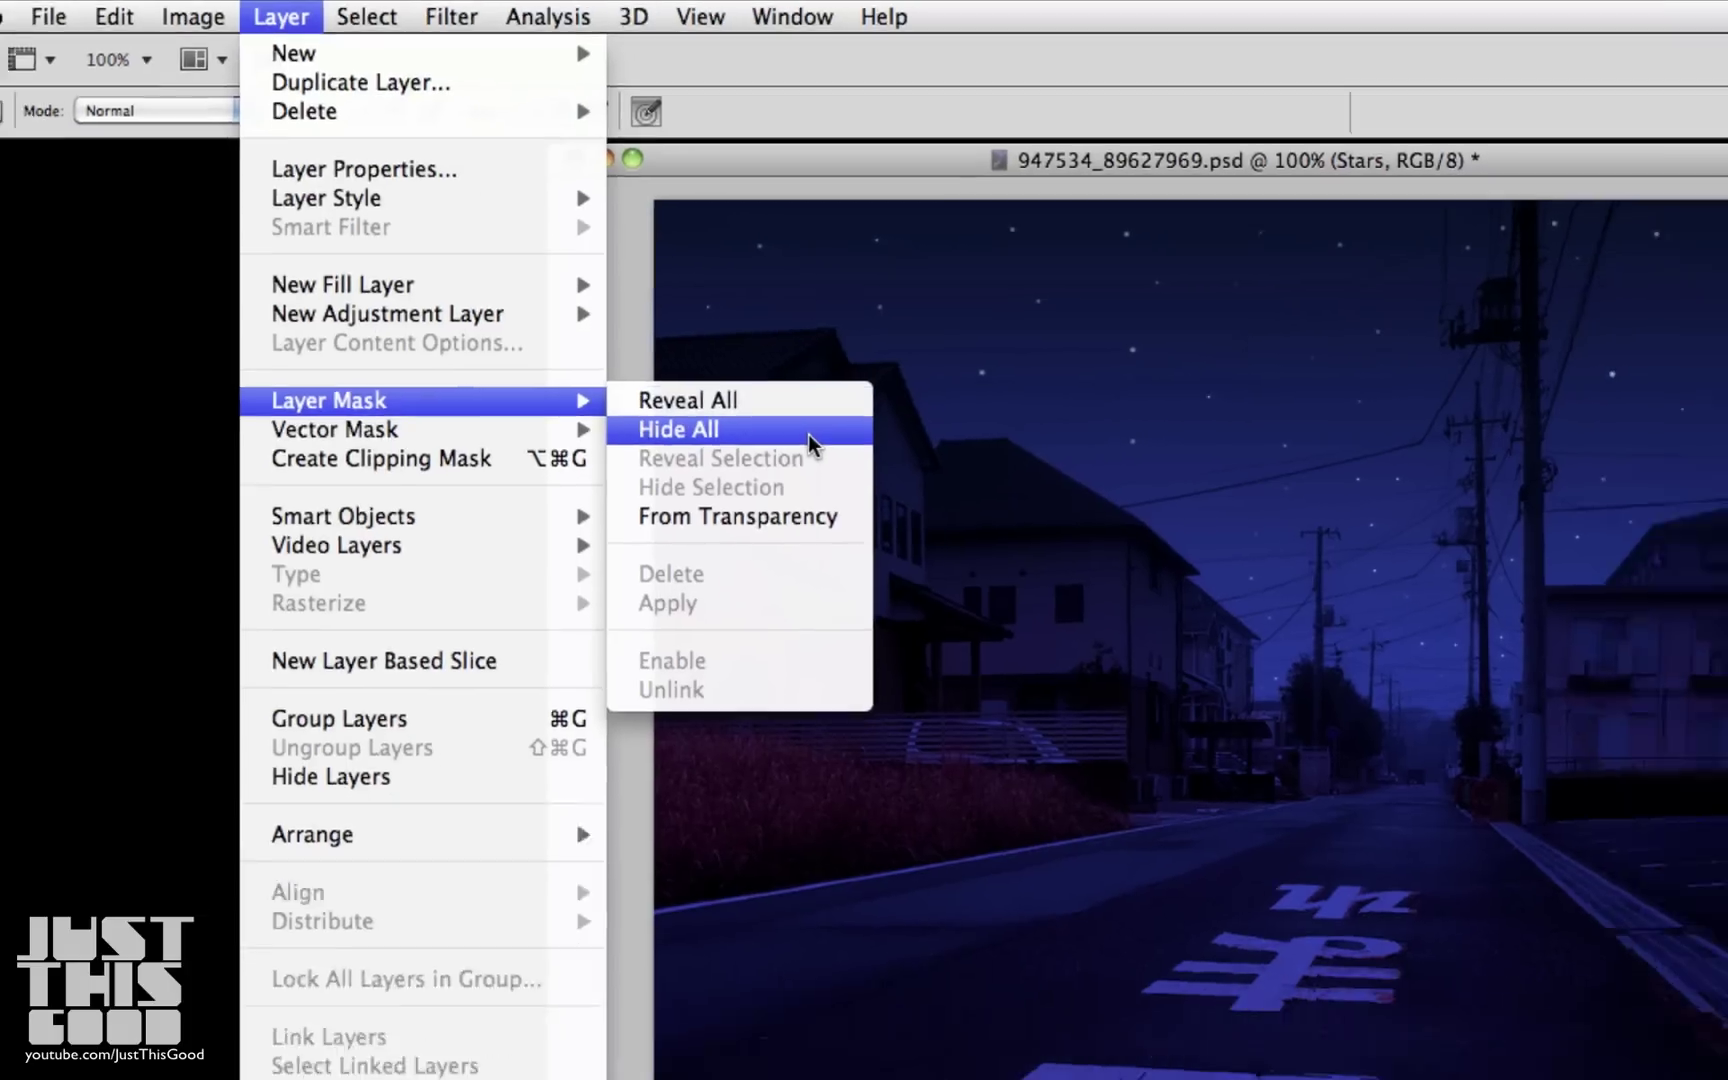
click(848, 481)
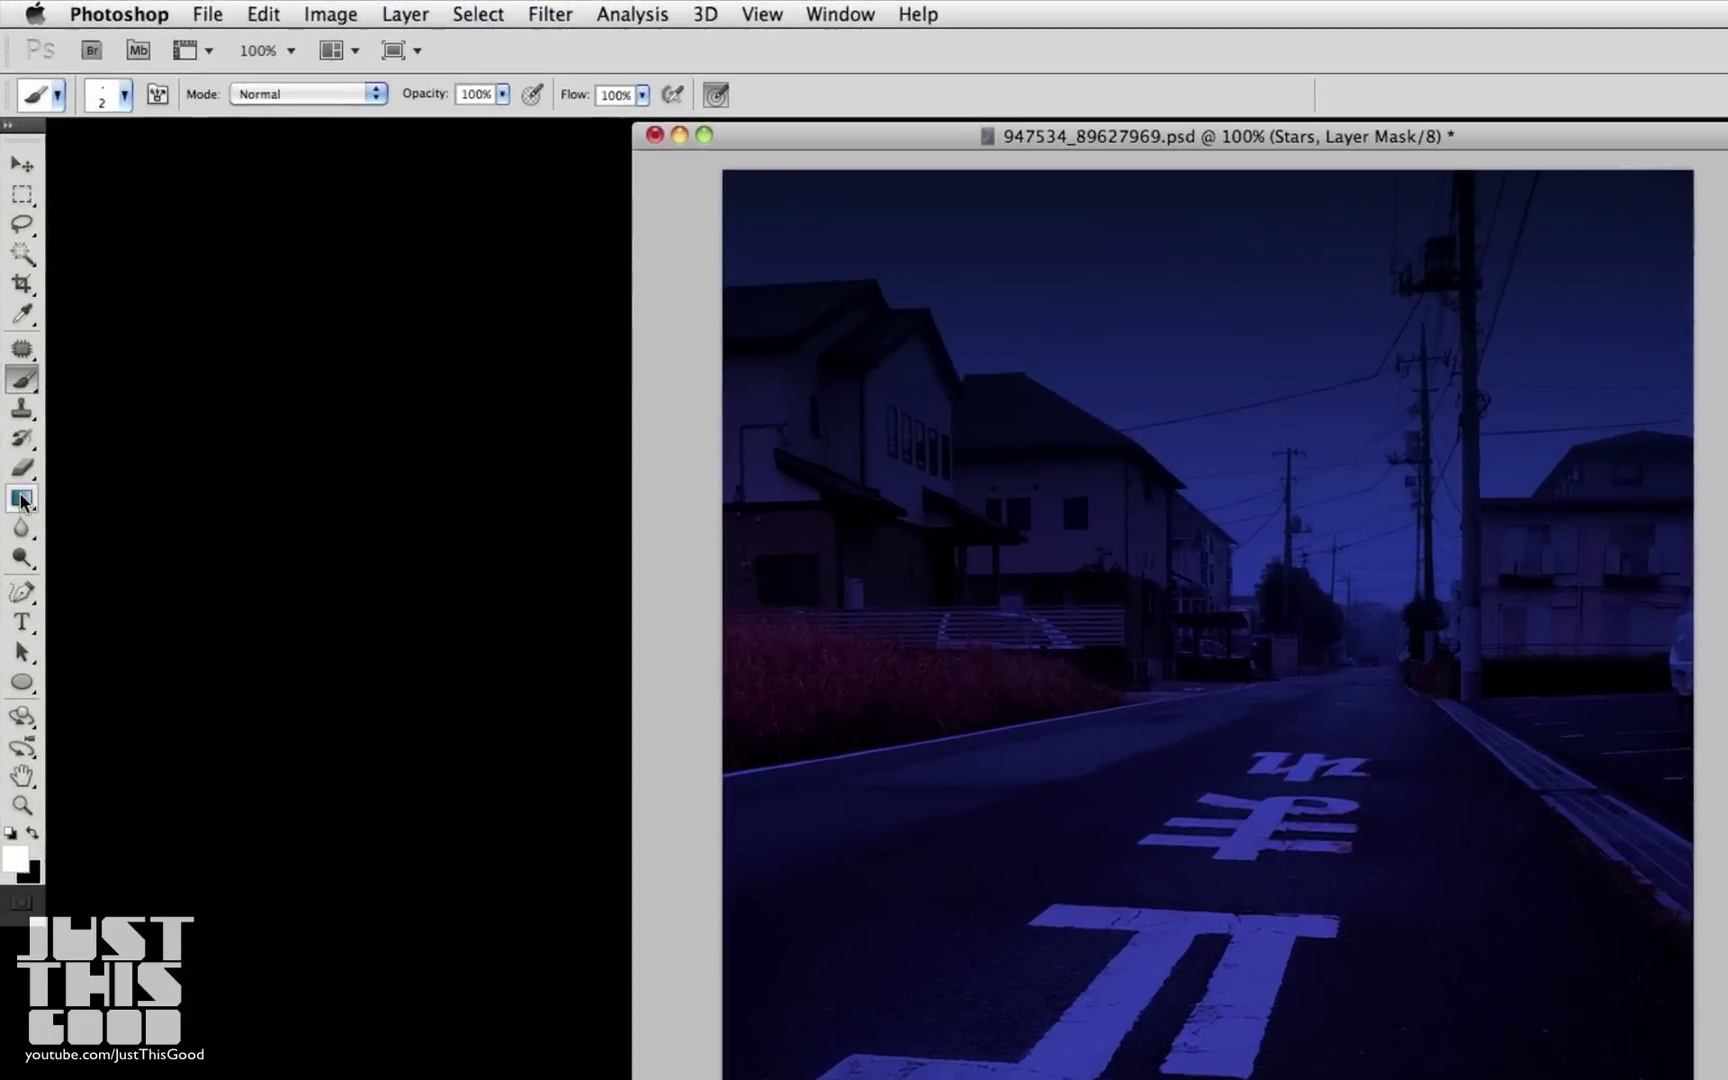
key(g)
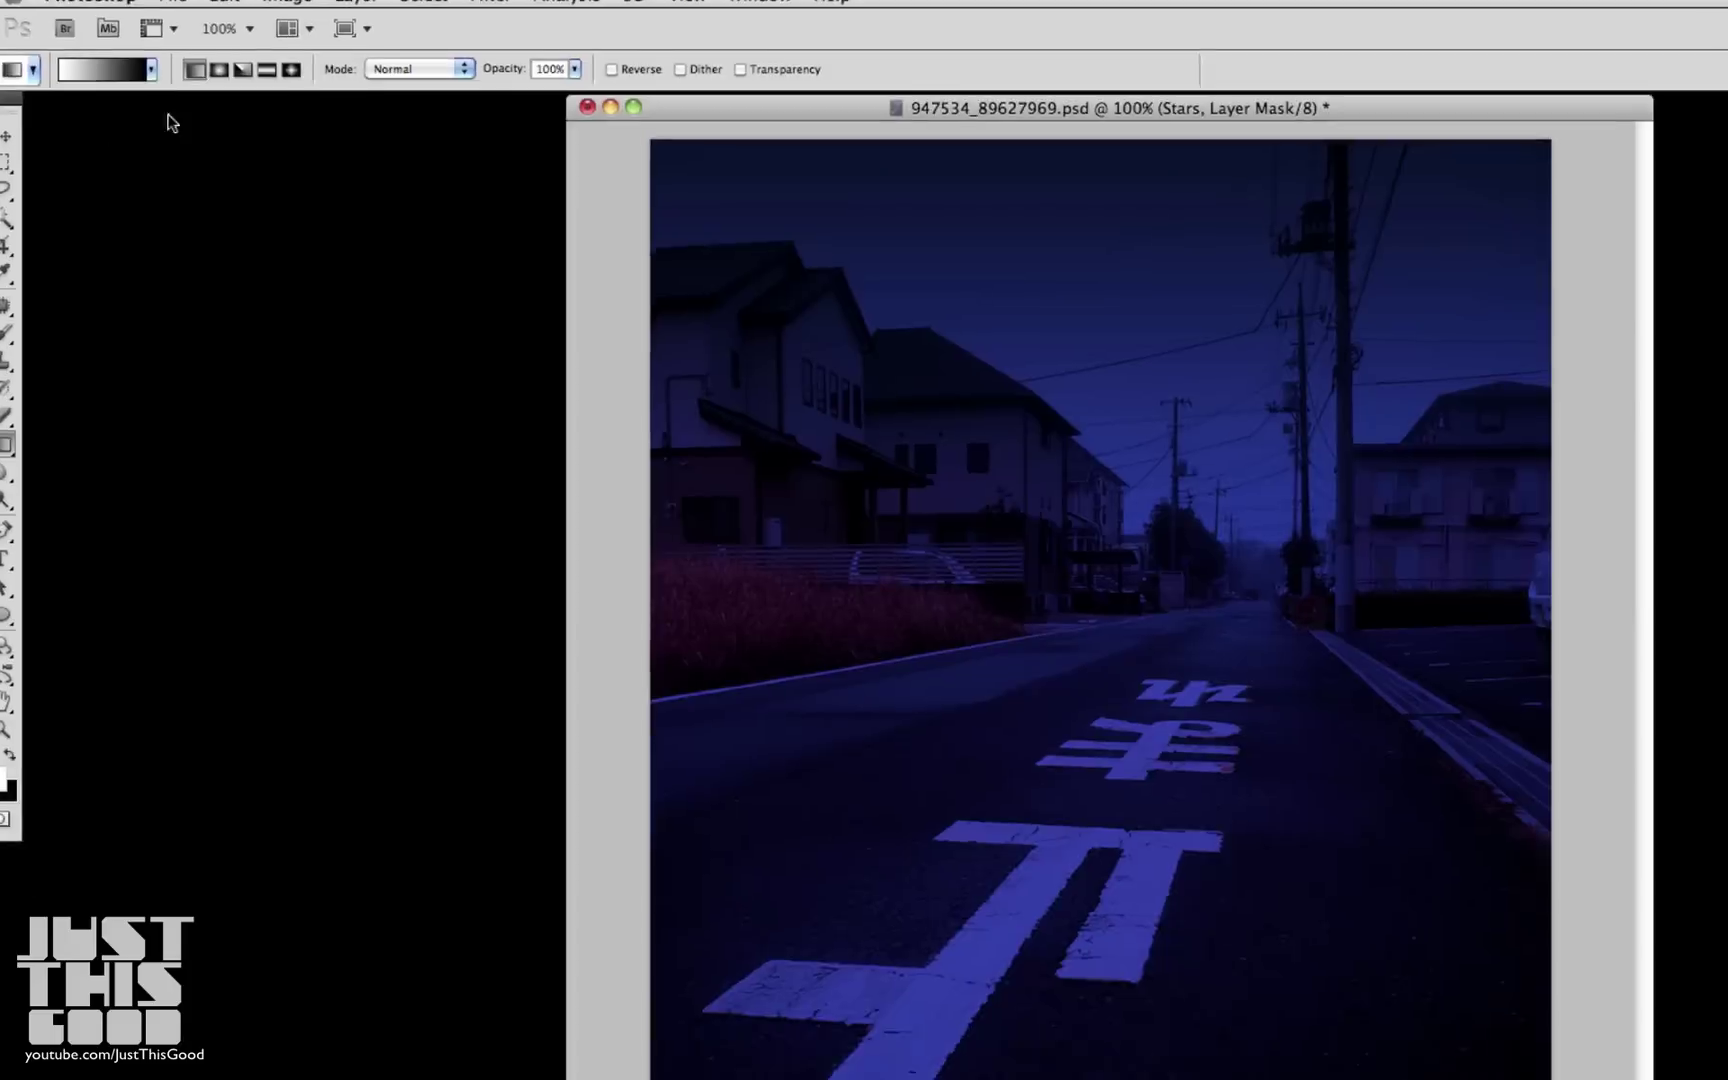
drag(1134, 140, 1134, 607)
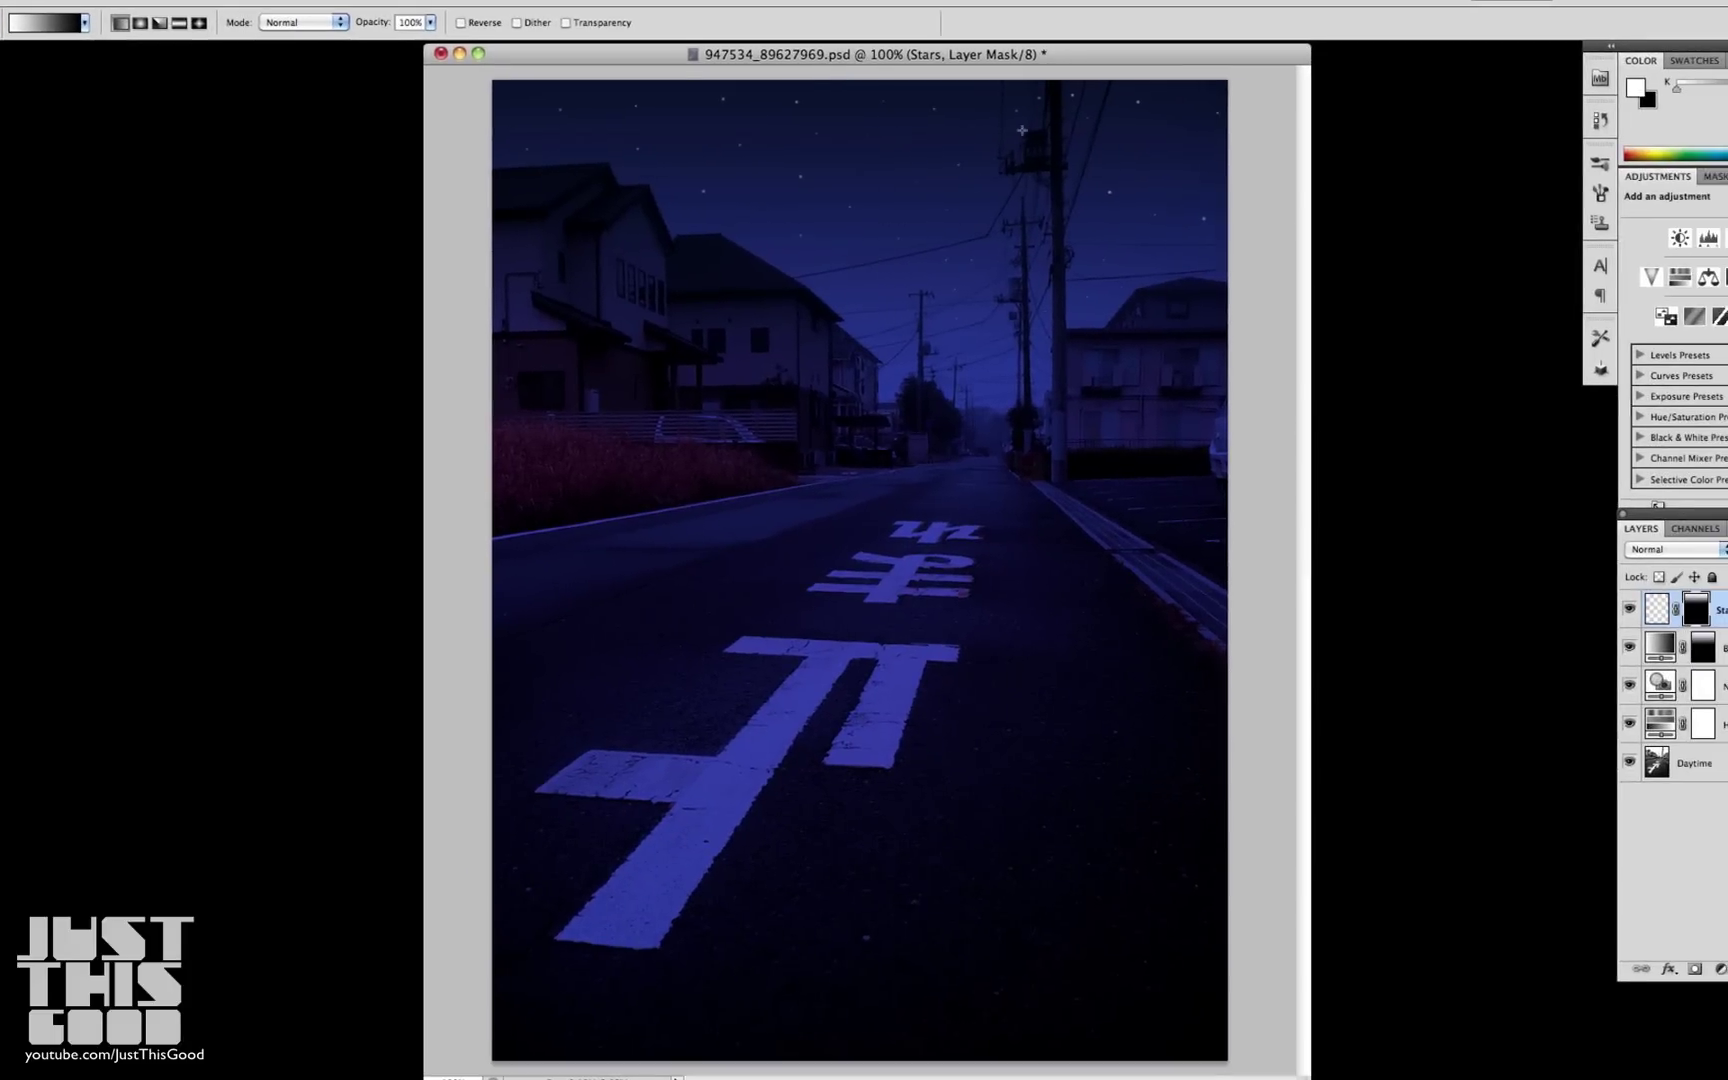